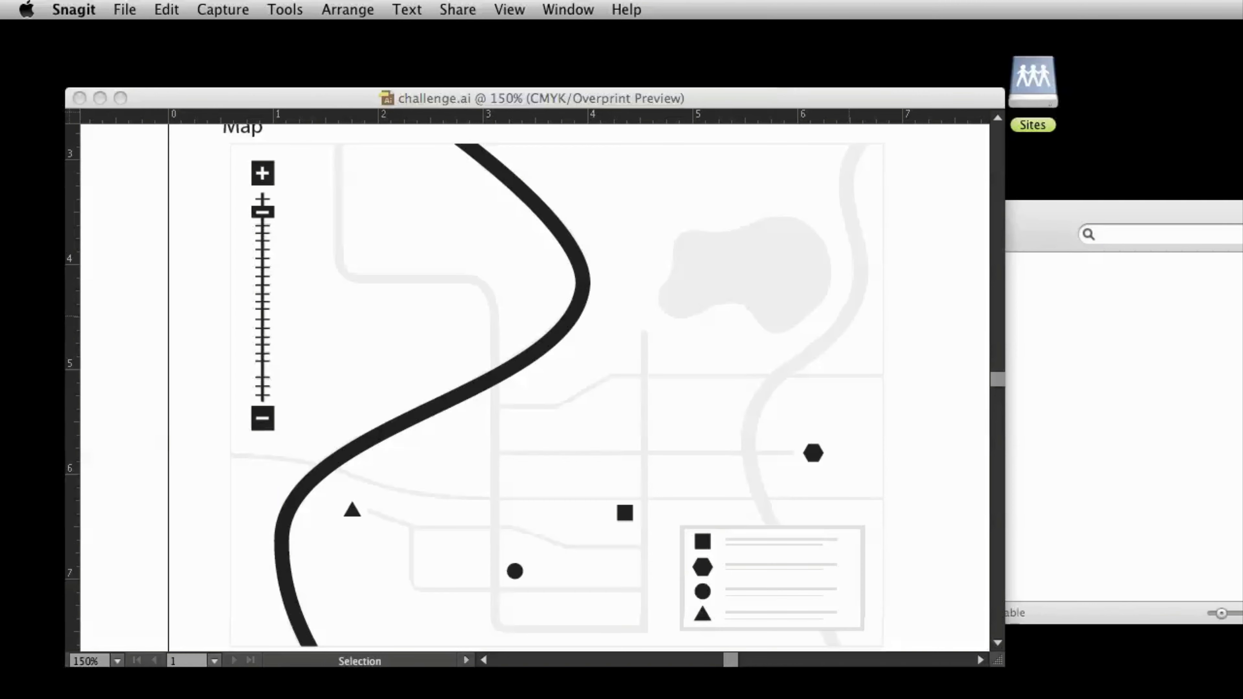
Switch to the challenge.ai document in Illustrator and detach the Pen tool group as a floating set beside the map
left_click(338, 118)
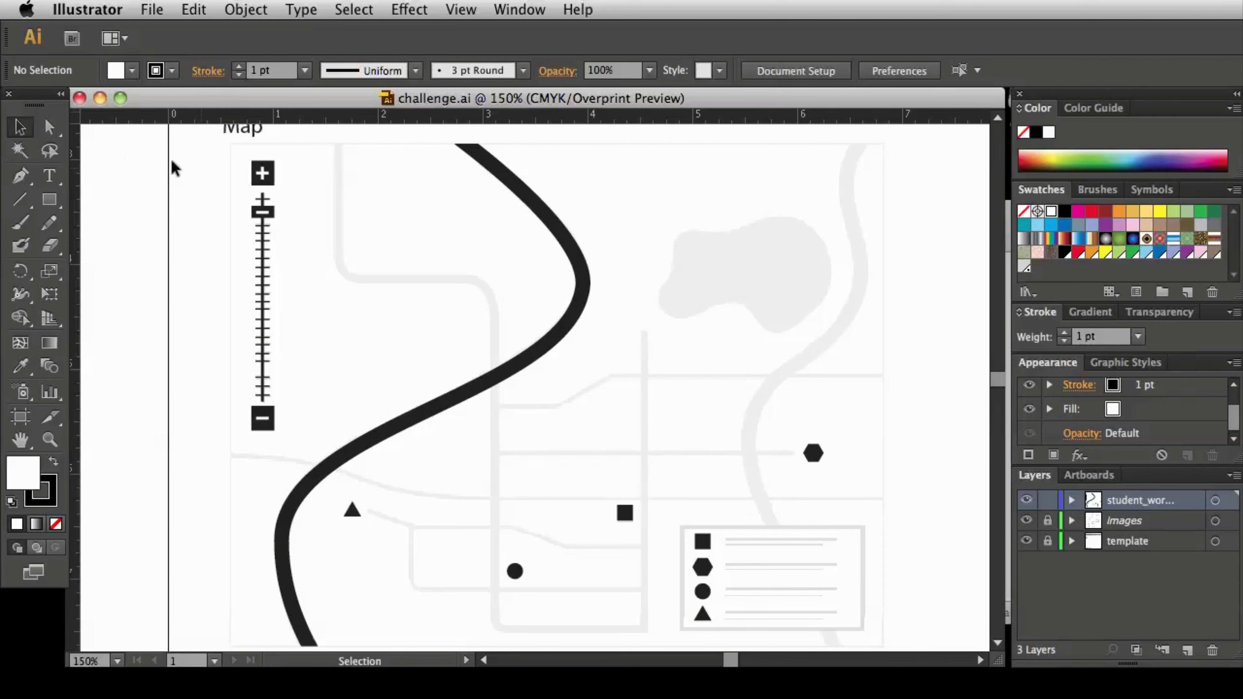
left_click(26, 180)
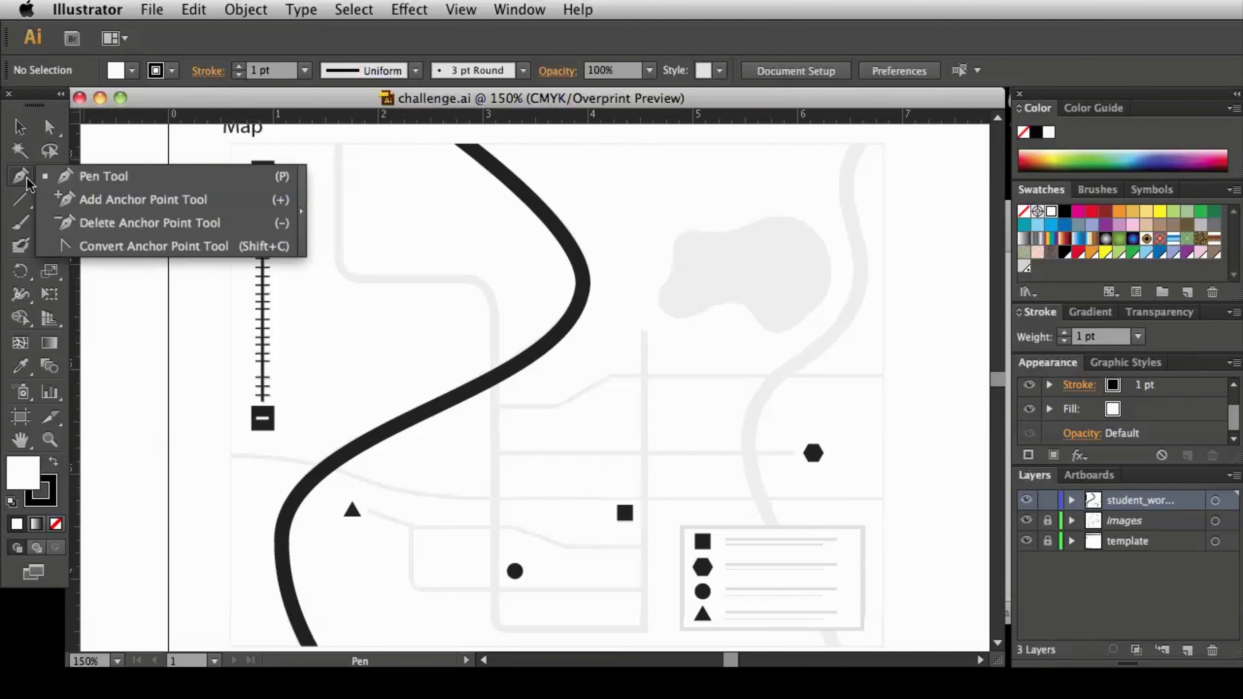
left_click(302, 210)
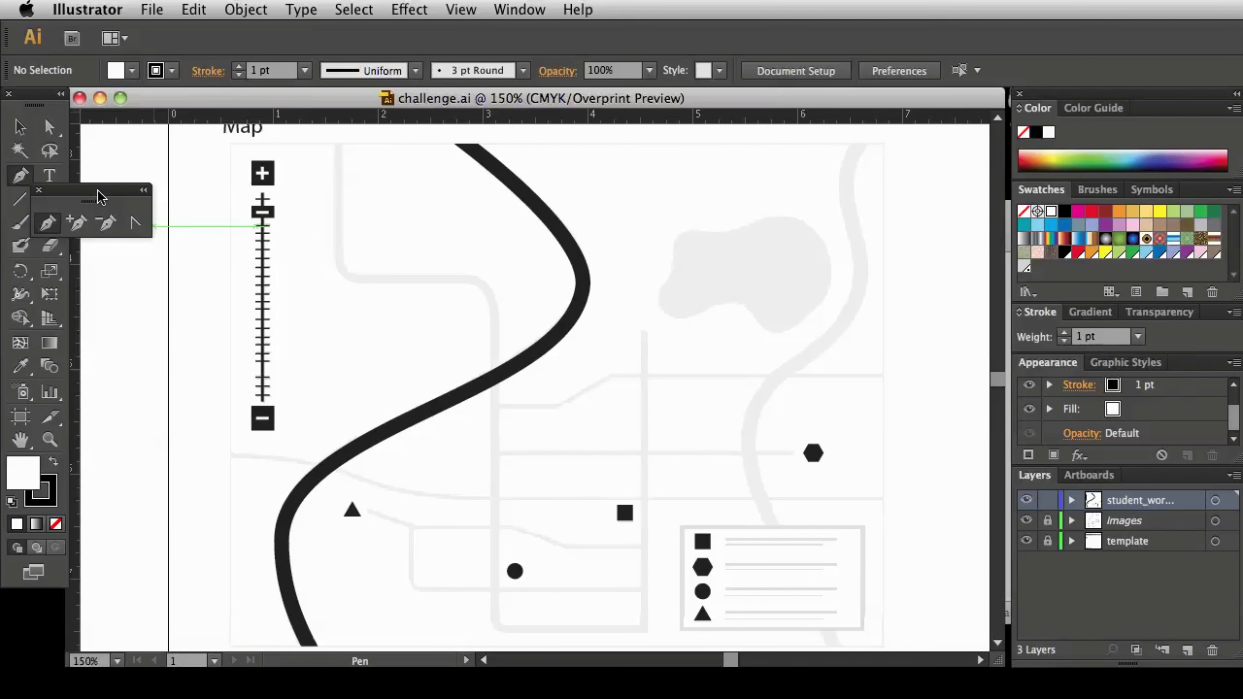
left_click_drag(99, 197, 174, 169)
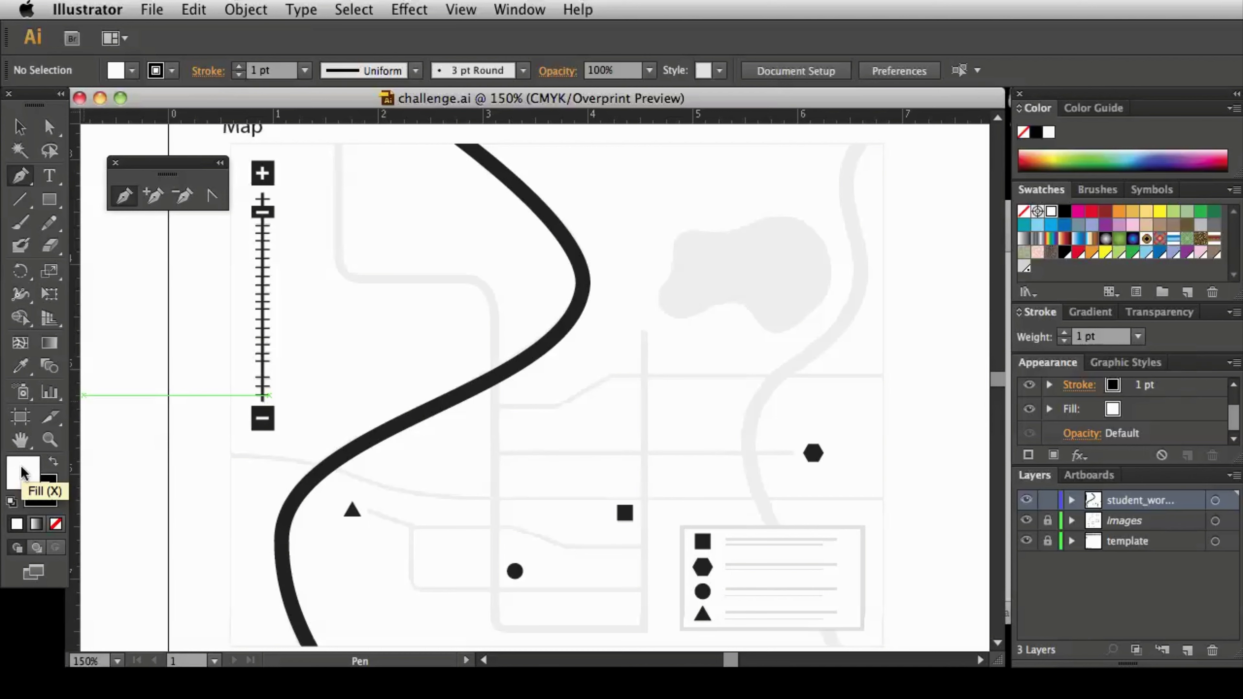
Set the fill to None and make the black stroke the active colour attribute
left_click(45, 496)
left_click(55, 525)
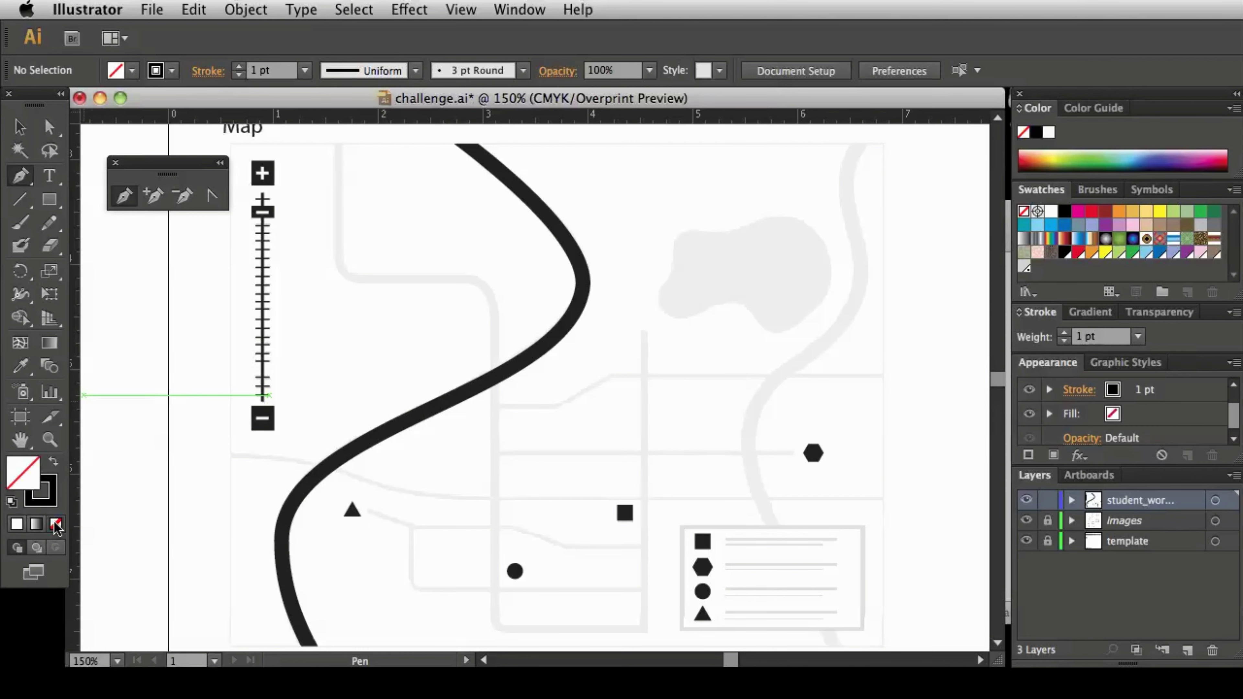
left_click(48, 497)
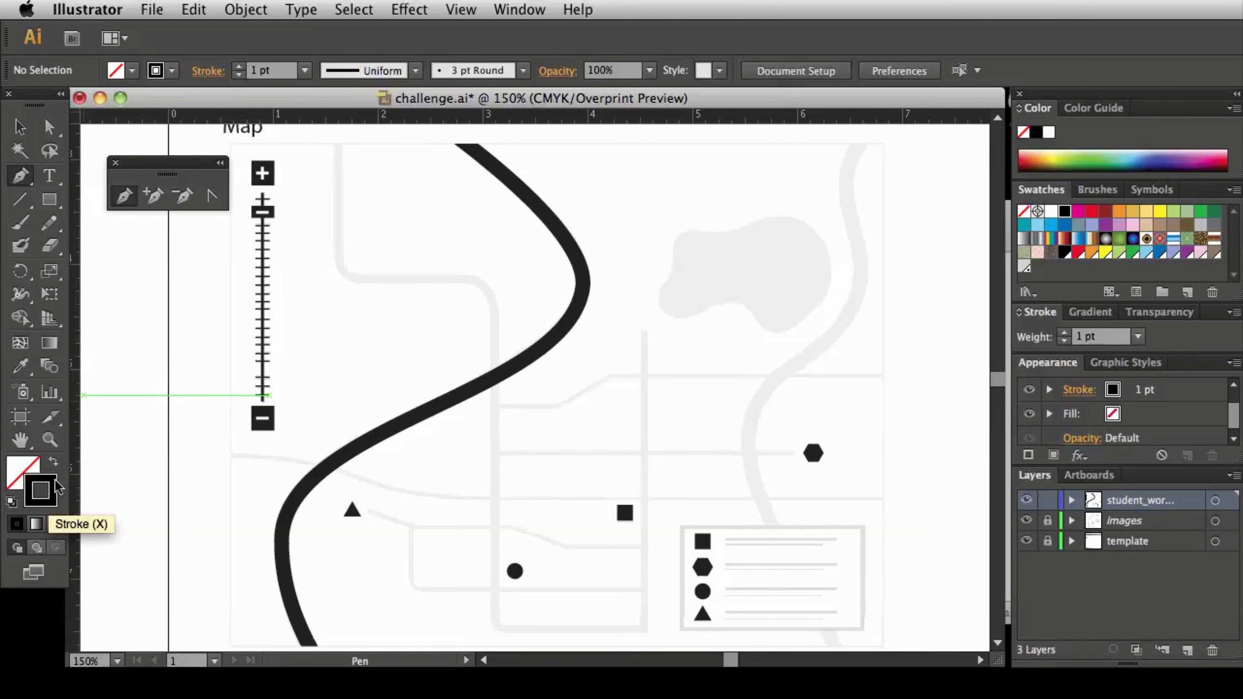
Place a vertical ruler guide along the centre of the map's upper-left vertical road and turn on guide visibility
left_click_drag(413, 273, 410, 364)
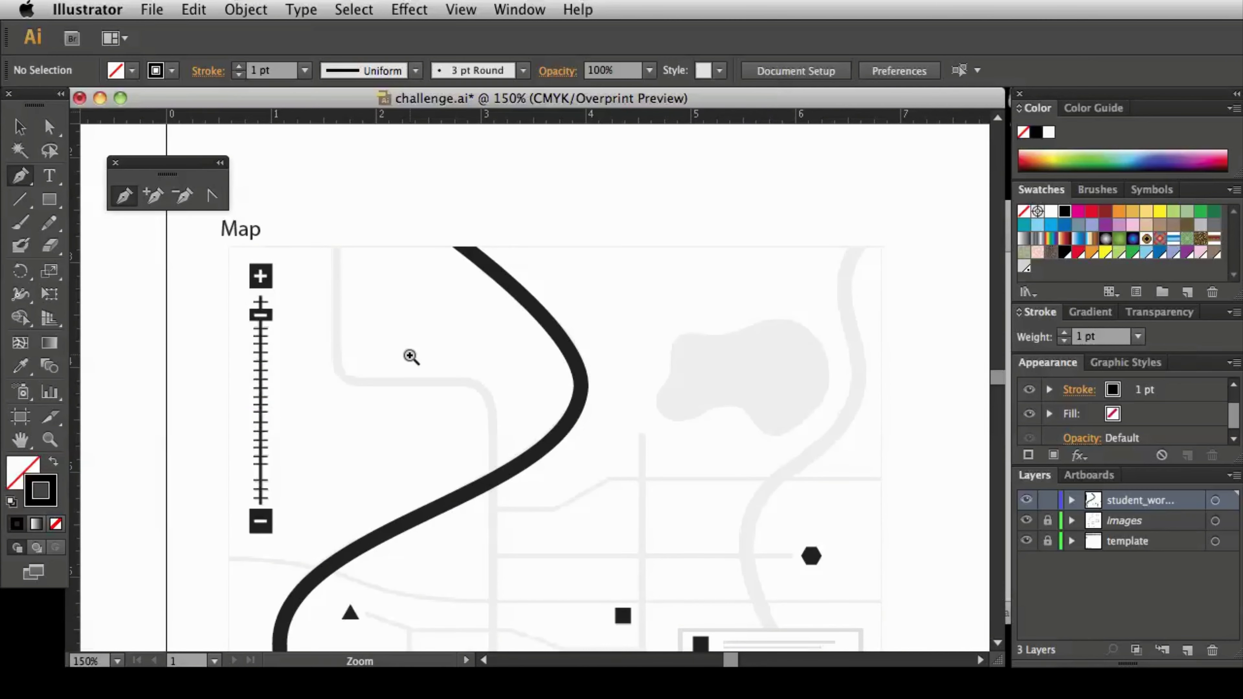
left_click(411, 357)
left_click(477, 411)
left_click_drag(596, 386, 507, 453)
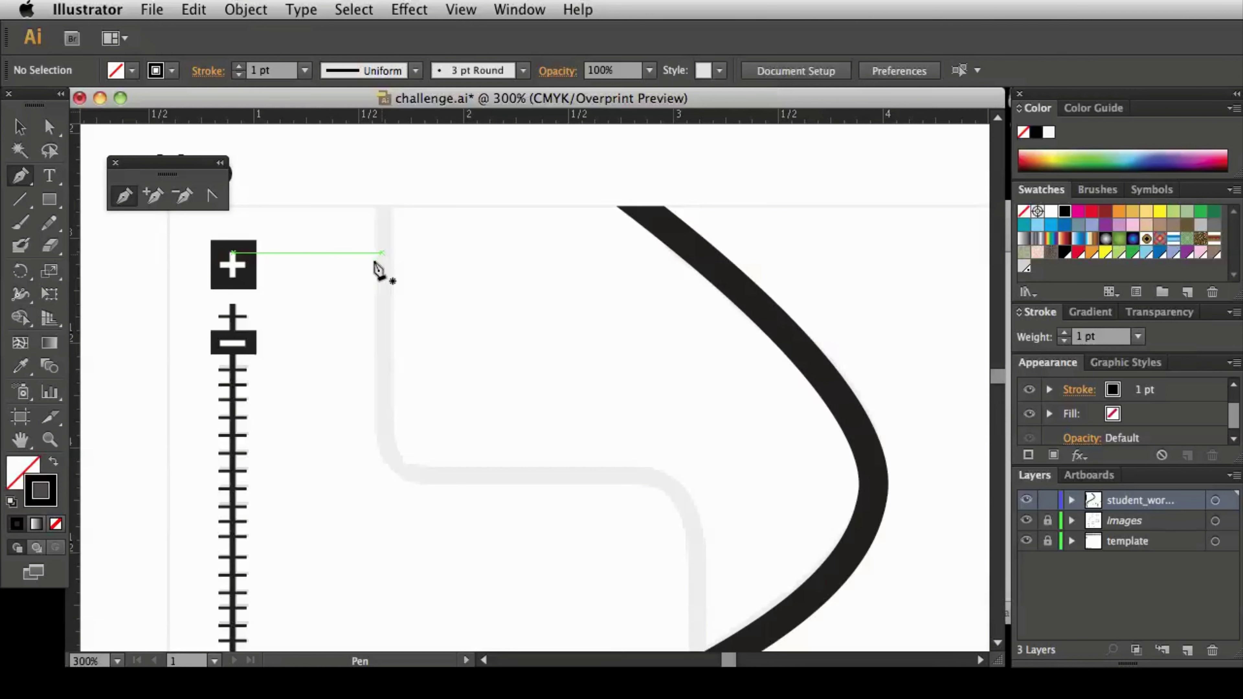
left_click_drag(75, 340, 384, 337)
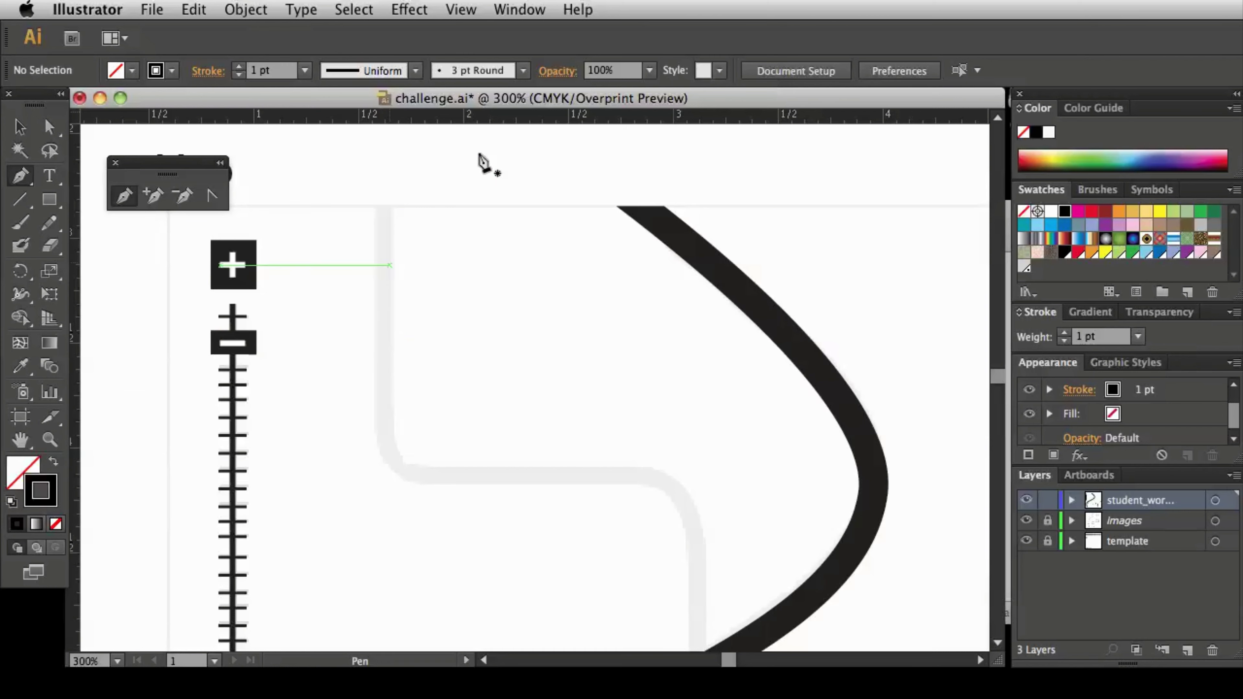
left_click(461, 9)
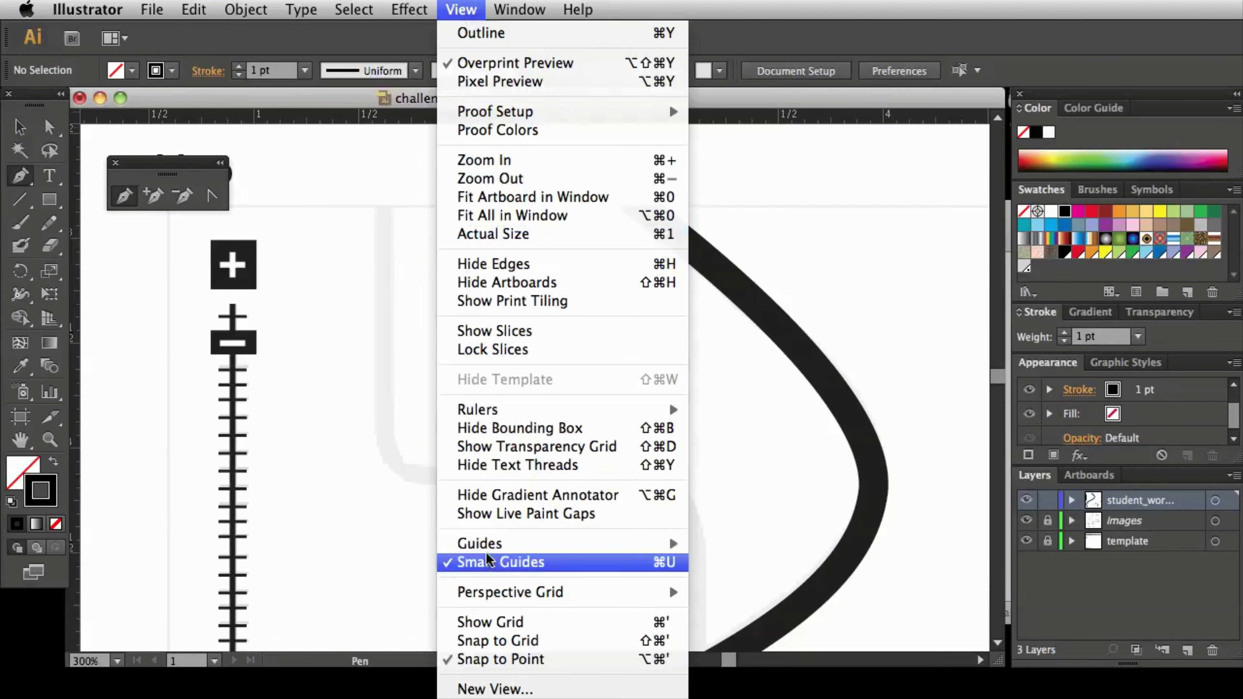
mouse_move(491, 544)
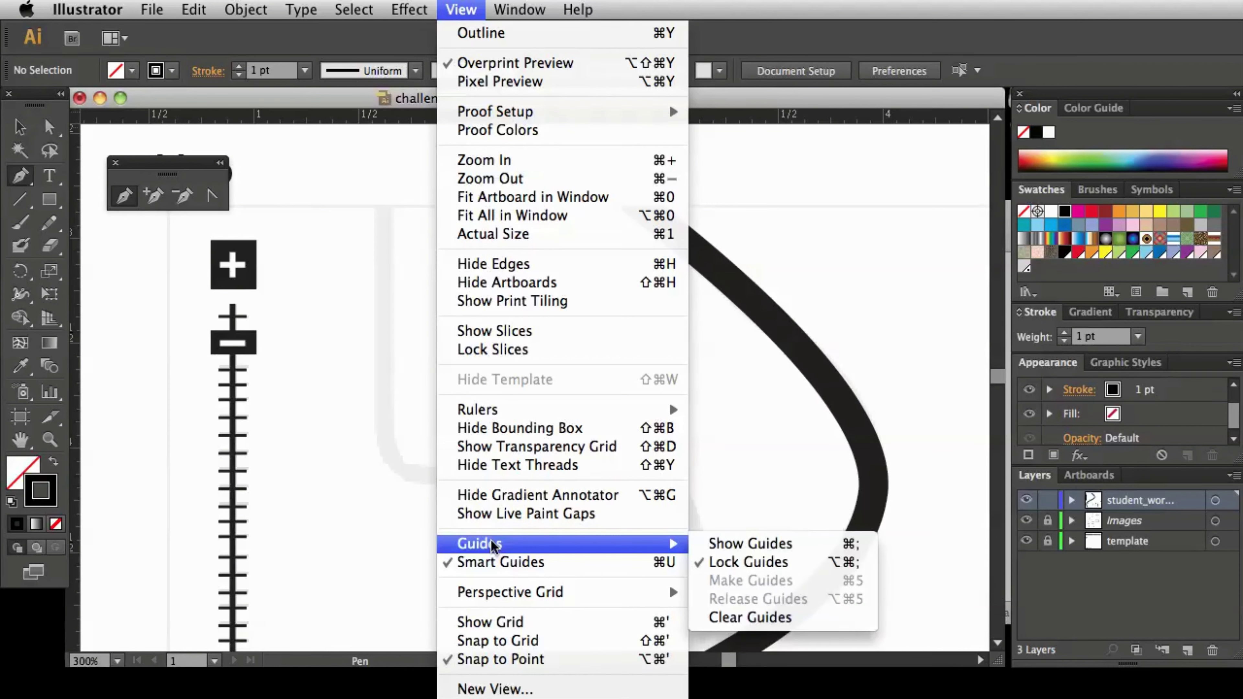
left_click(739, 544)
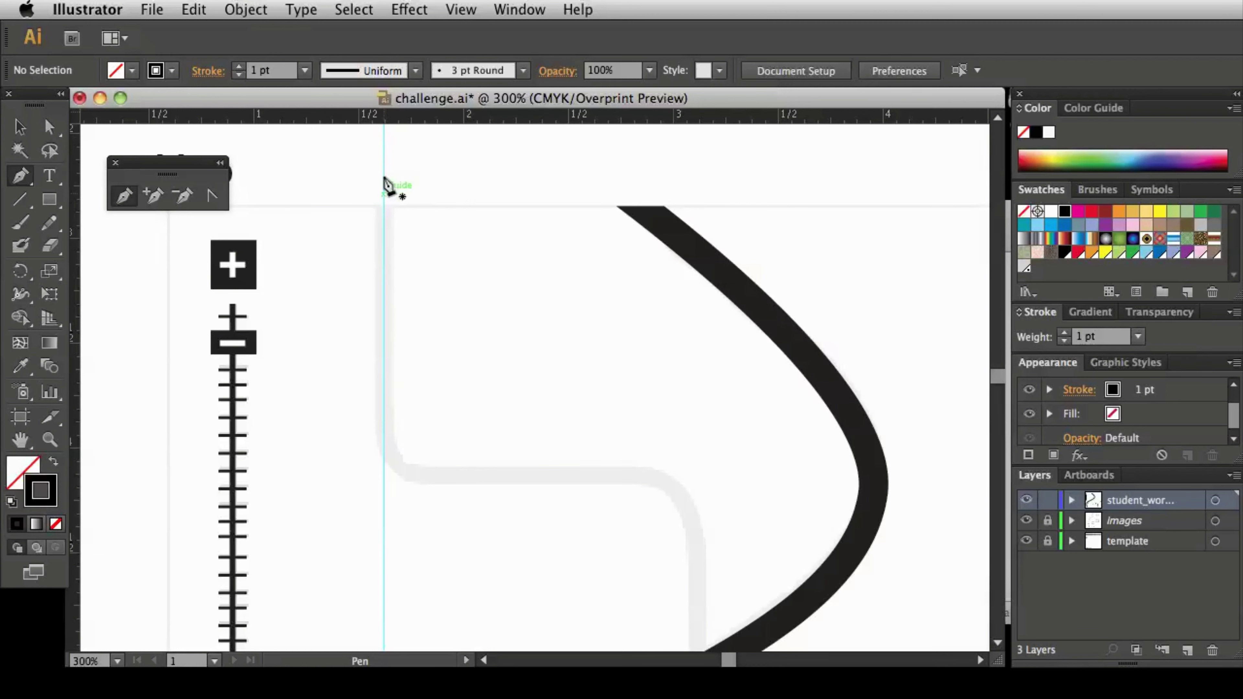
Draw a Pen path from above the map down the road, then diagonally across its first bend to a new horizontal guide
left_click(383, 151)
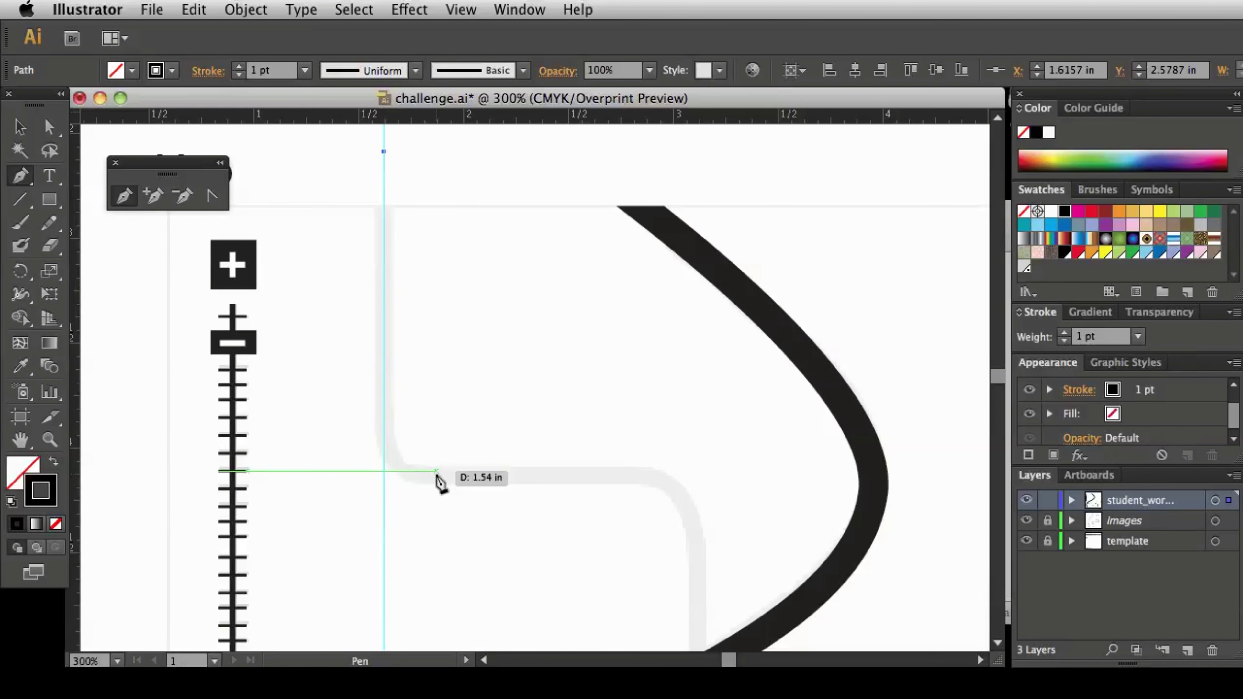
left_click(384, 415)
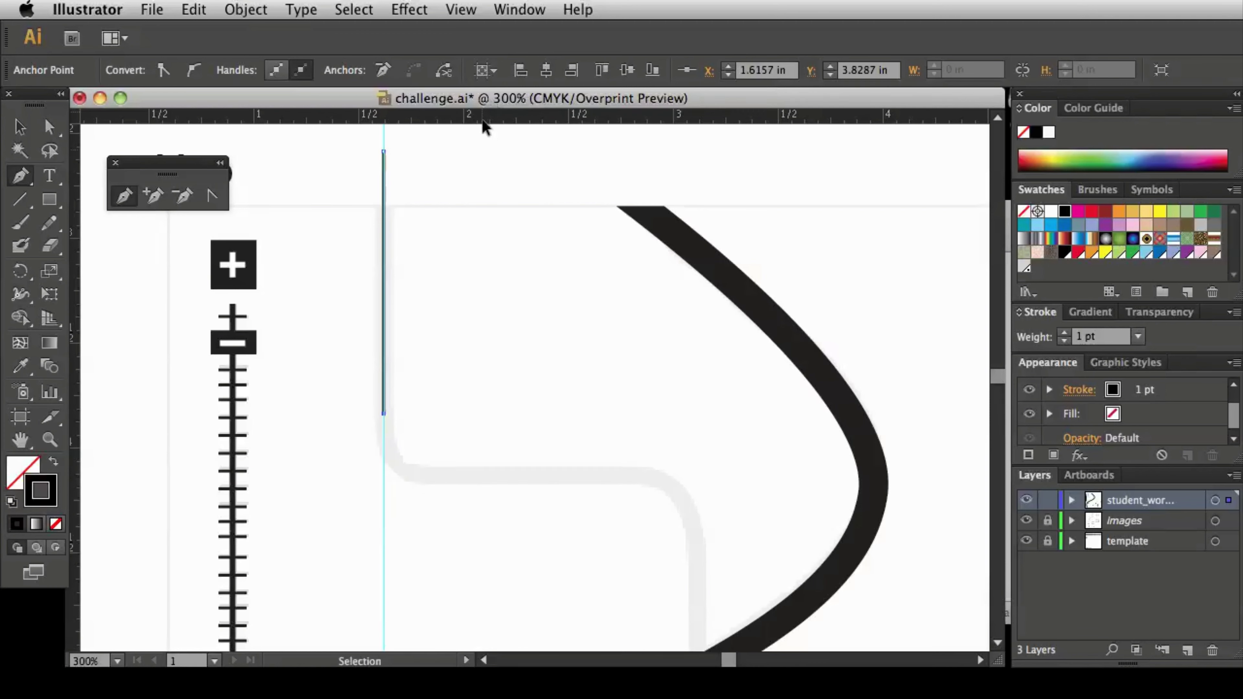
left_click_drag(485, 117, 473, 475)
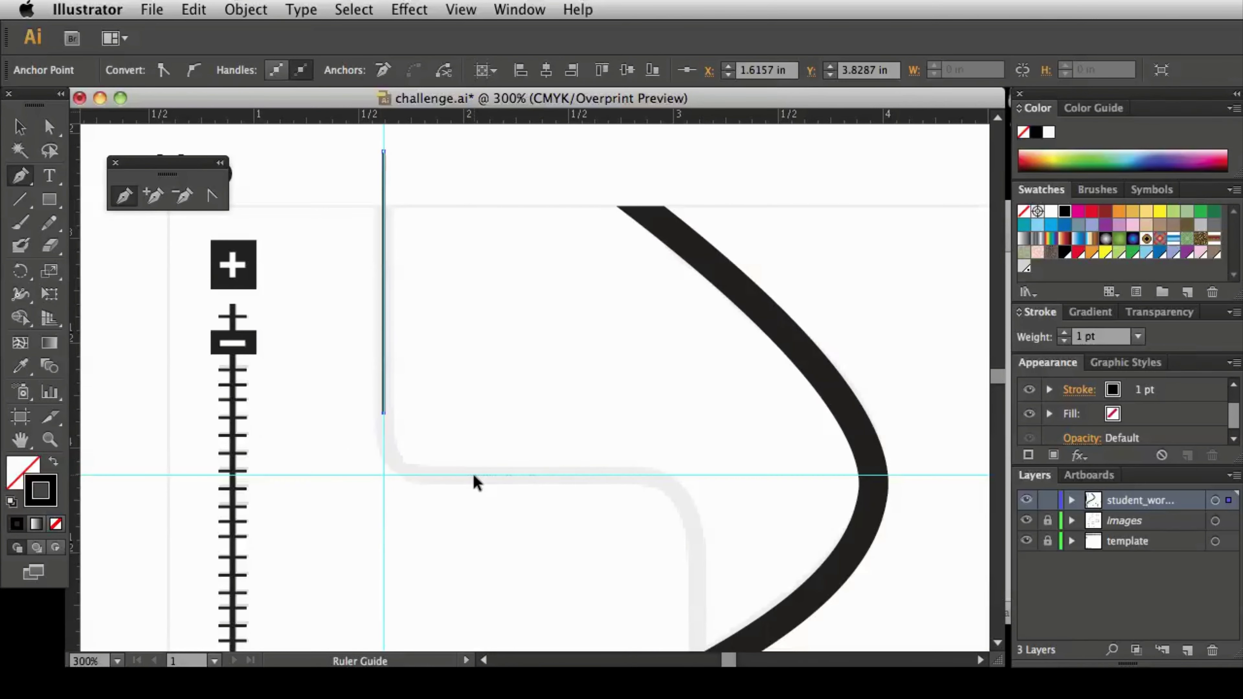
left_click(429, 474)
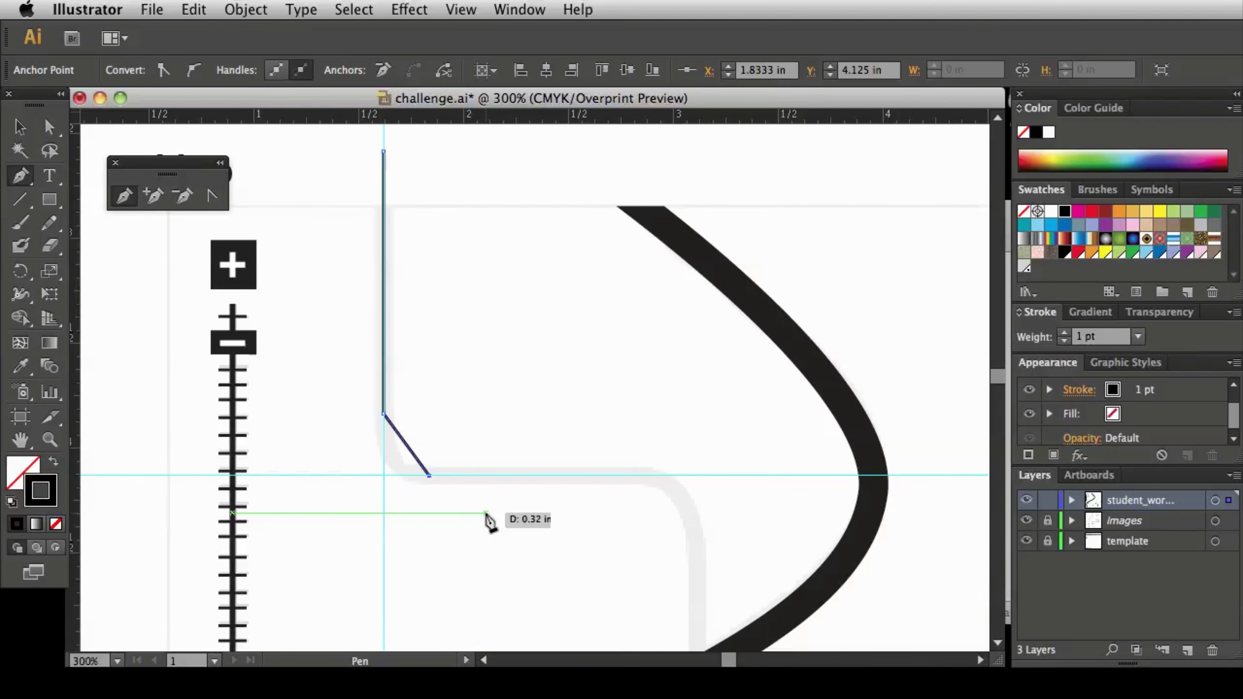
Add a vertical guide on the next road section and continue the path horizontally, then diagonally across the second bend onto it
left_click_drag(73, 609, 697, 581)
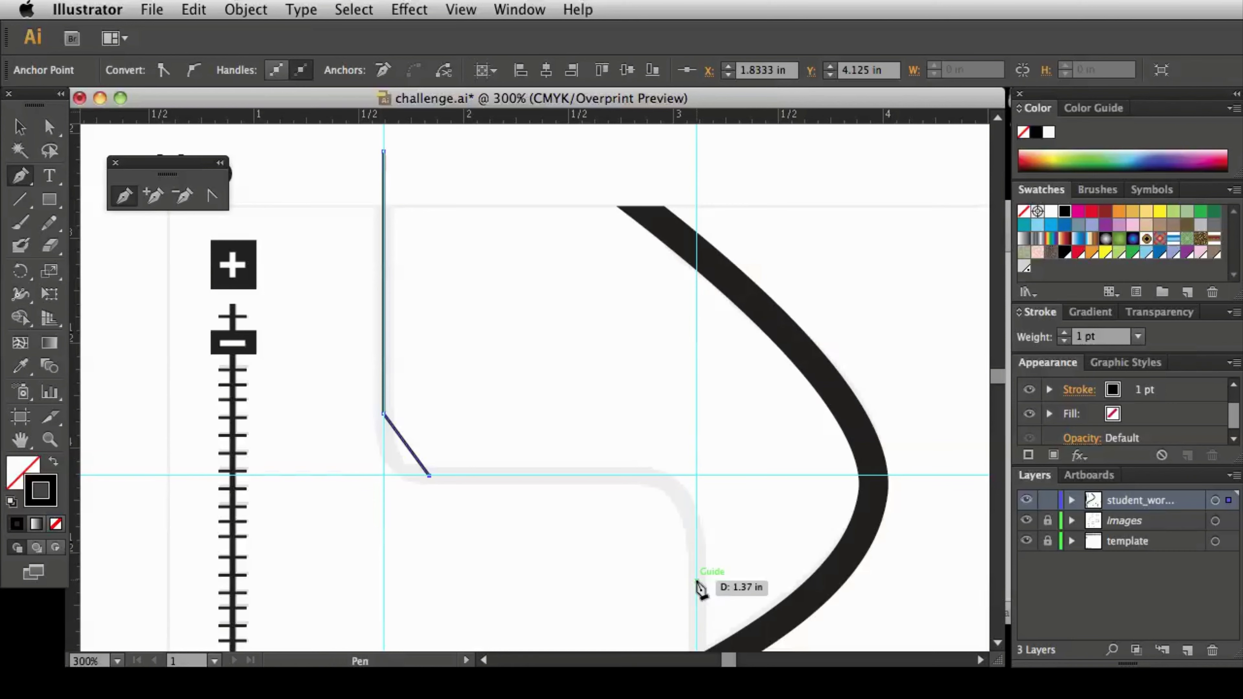
left_click(641, 475)
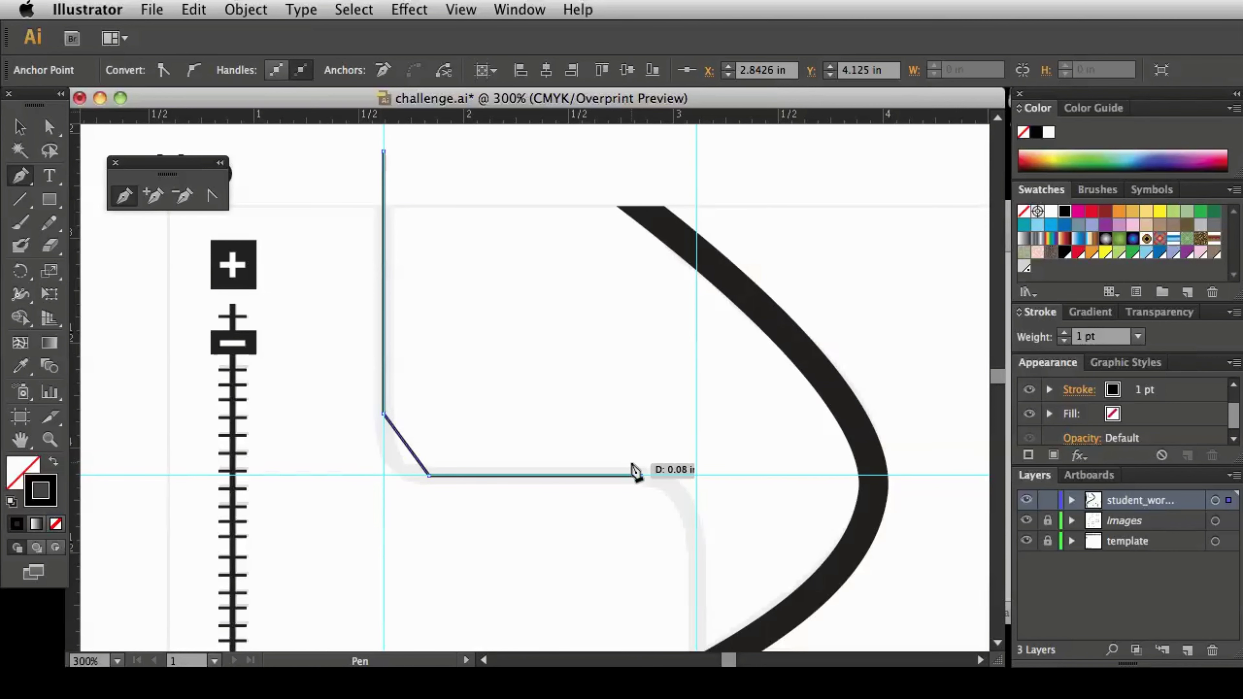
left_click(697, 547)
Add a horizontal guide along the lowest road and extend the path down to it, cutting diagonally across the lower-left bend
key("space")
left_click_drag(724, 558, 685, 266)
left_click_drag(691, 533, 660, 281)
left_click_drag(668, 472, 557, 453)
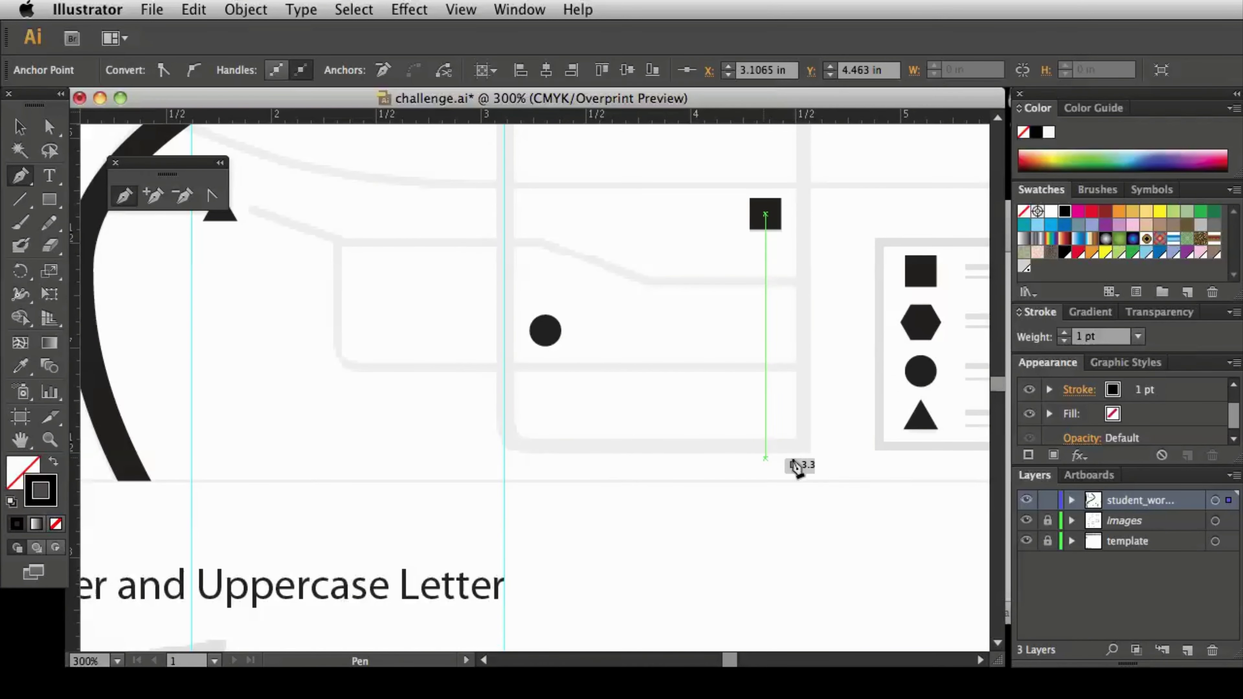
left_click_drag(649, 119, 703, 446)
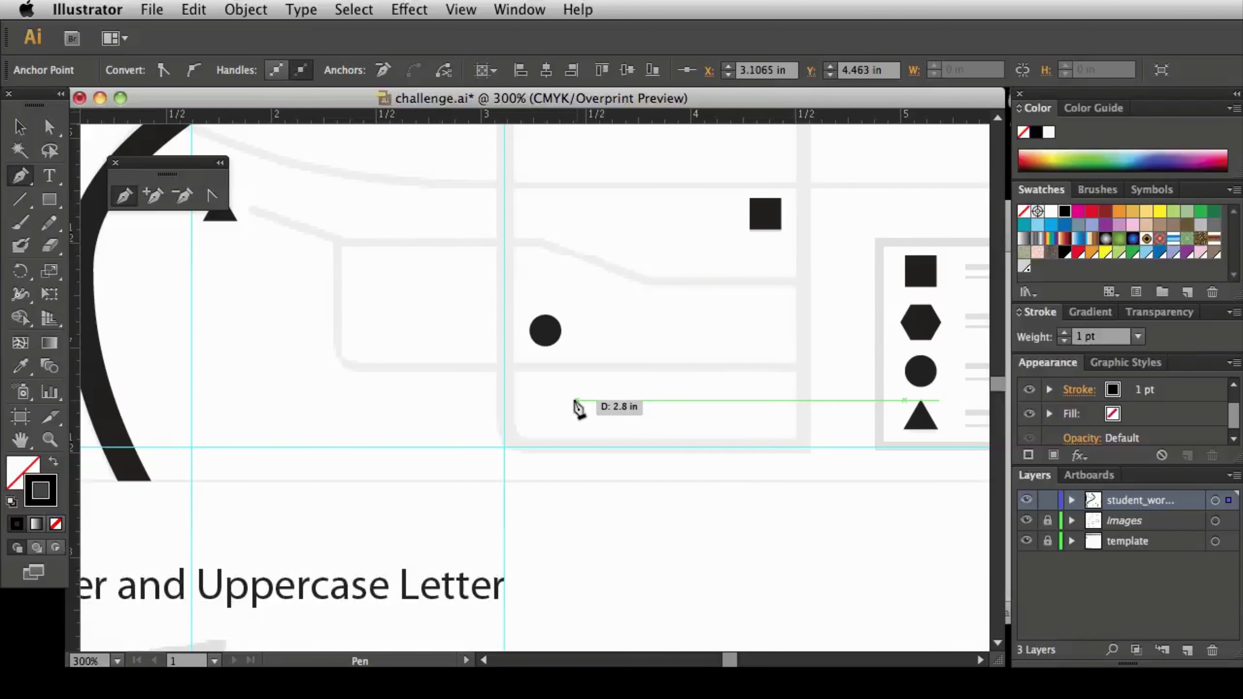
left_click(503, 405)
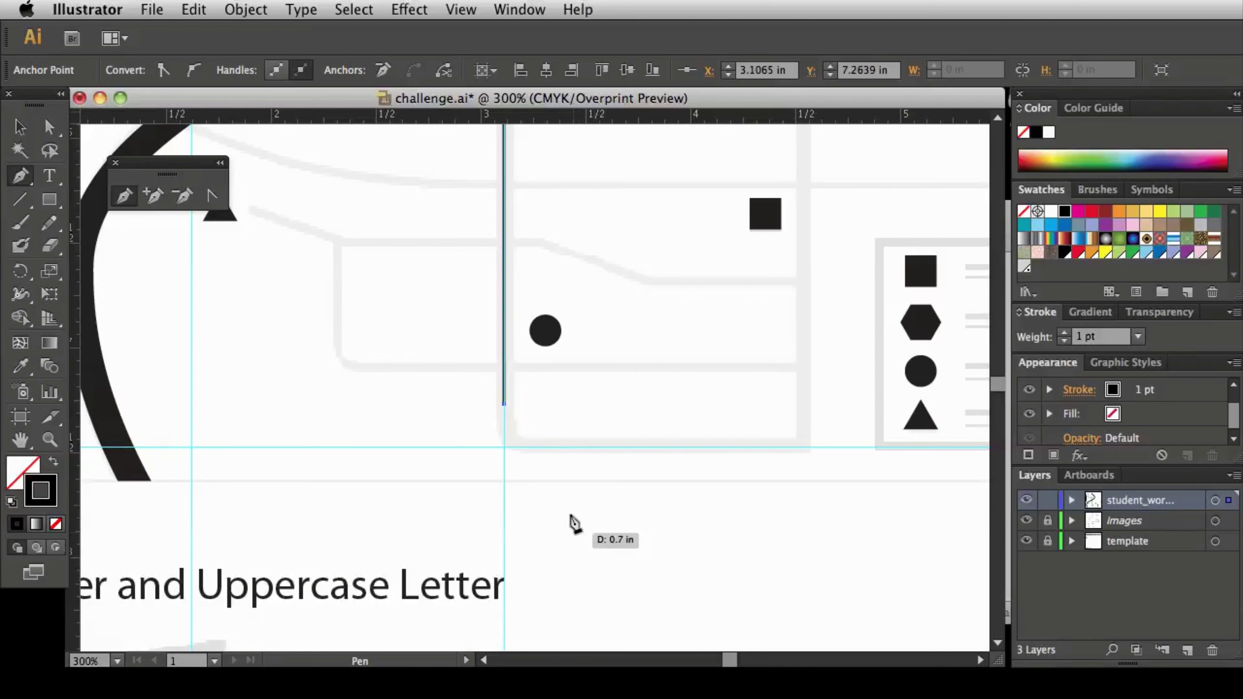
left_click(546, 446)
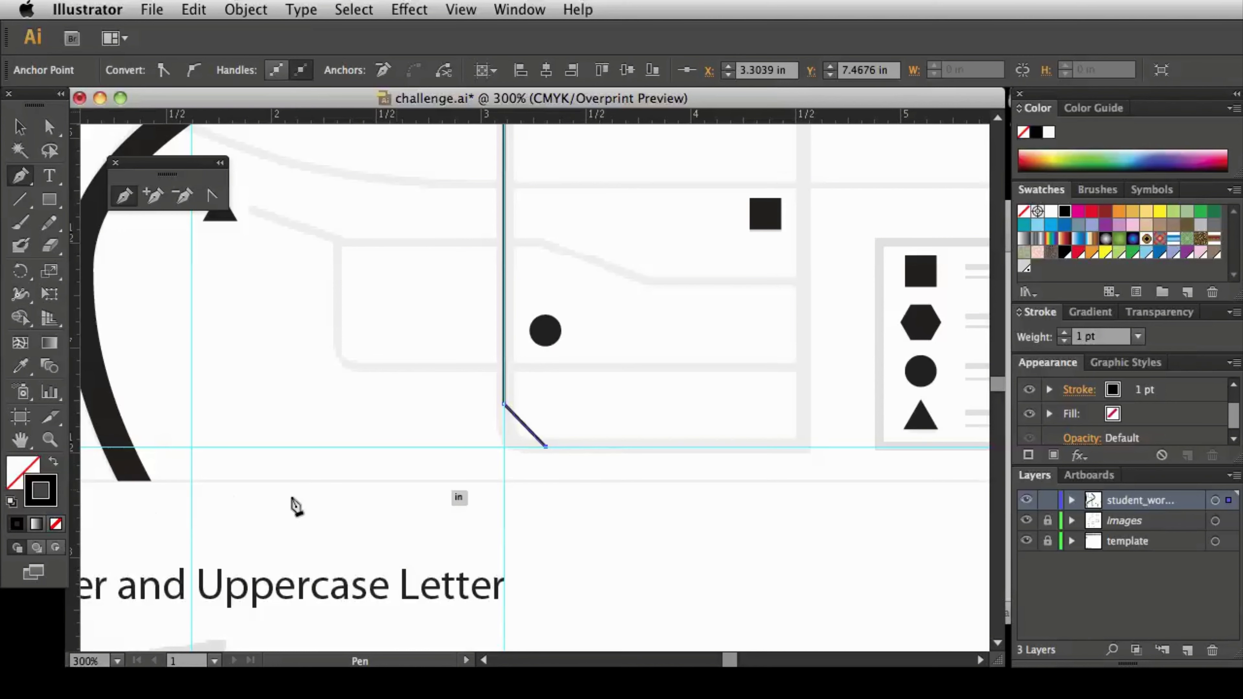
Add a vertical guide on the road's last section and extend the path to the guides' intersection, then up past the road's end
left_click_drag(153, 521, 803, 473)
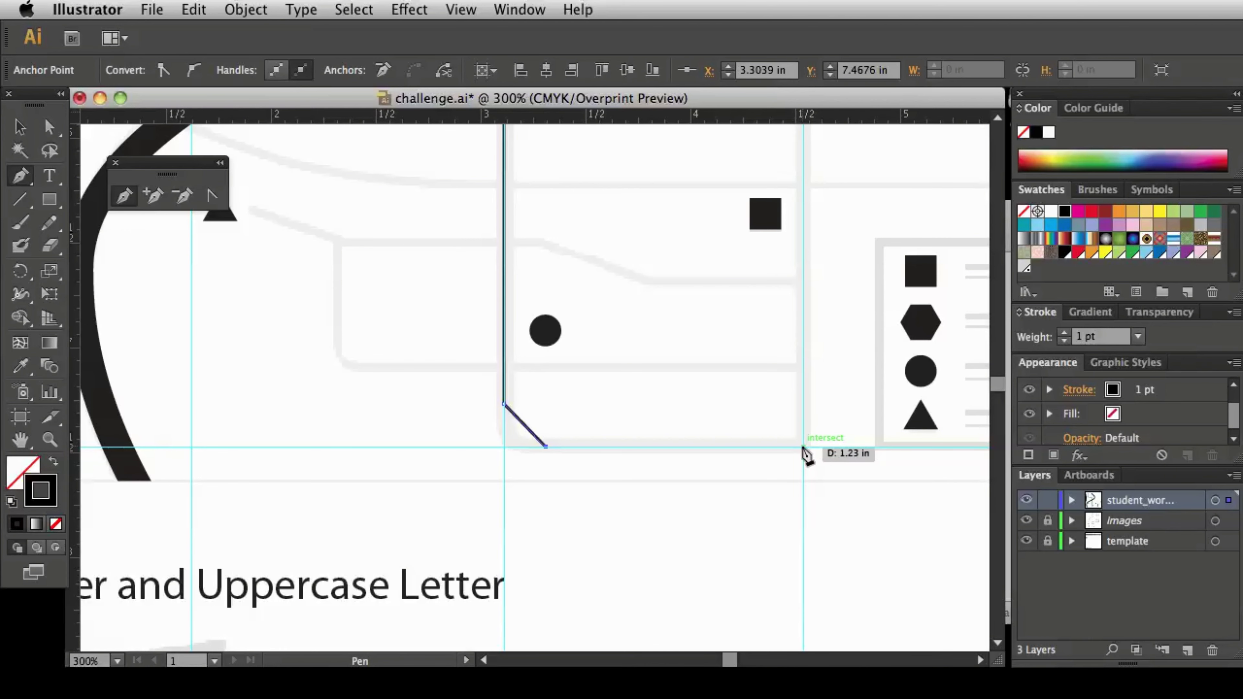
left_click(803, 446)
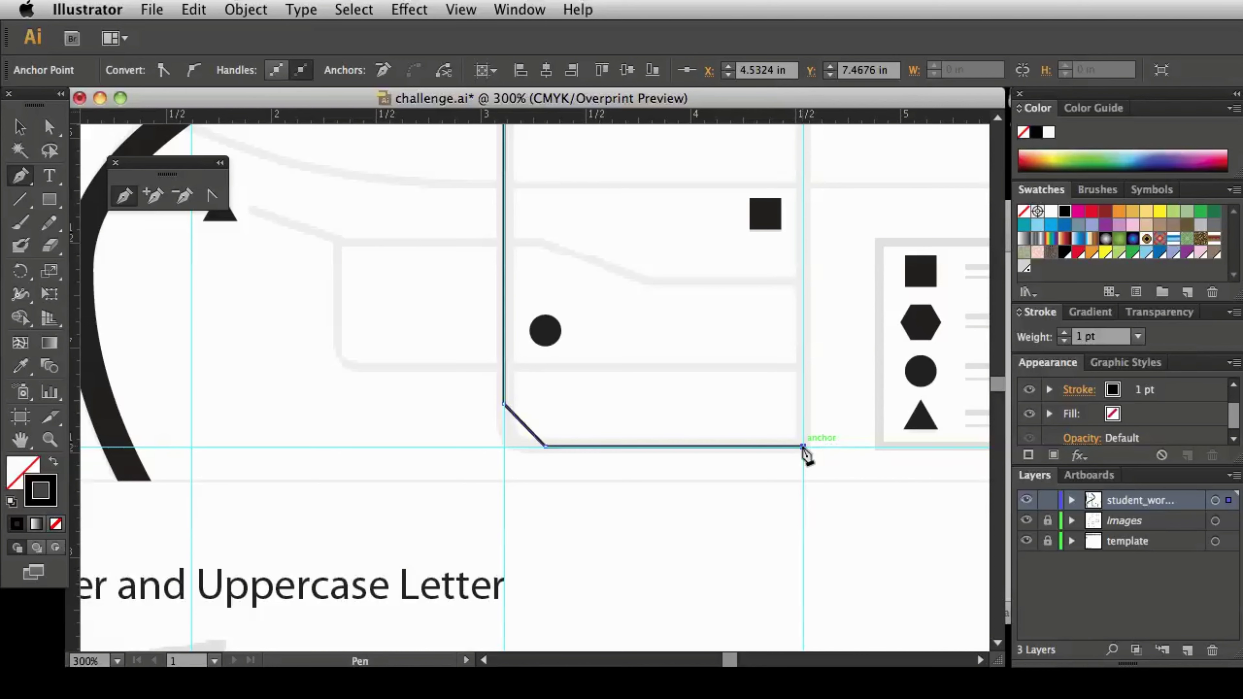
key("space")
left_click_drag(827, 314, 773, 504)
left_click_drag(802, 328, 758, 553)
left_click_drag(801, 386, 782, 536)
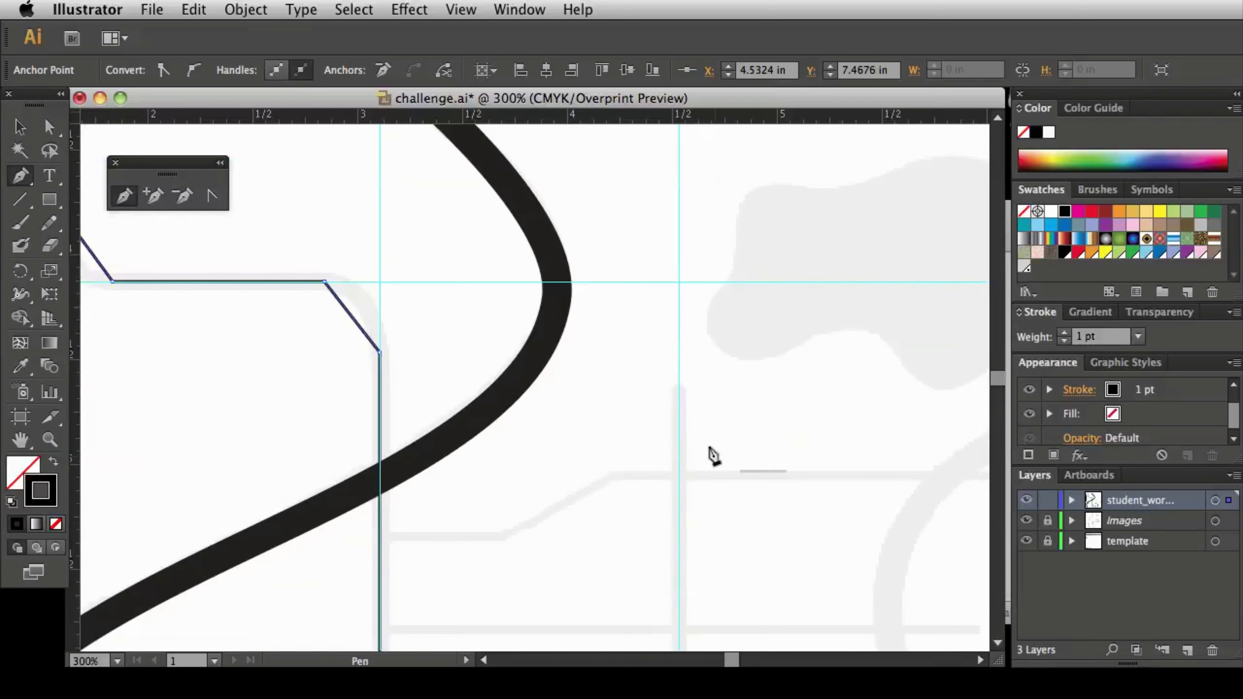
left_click(679, 367)
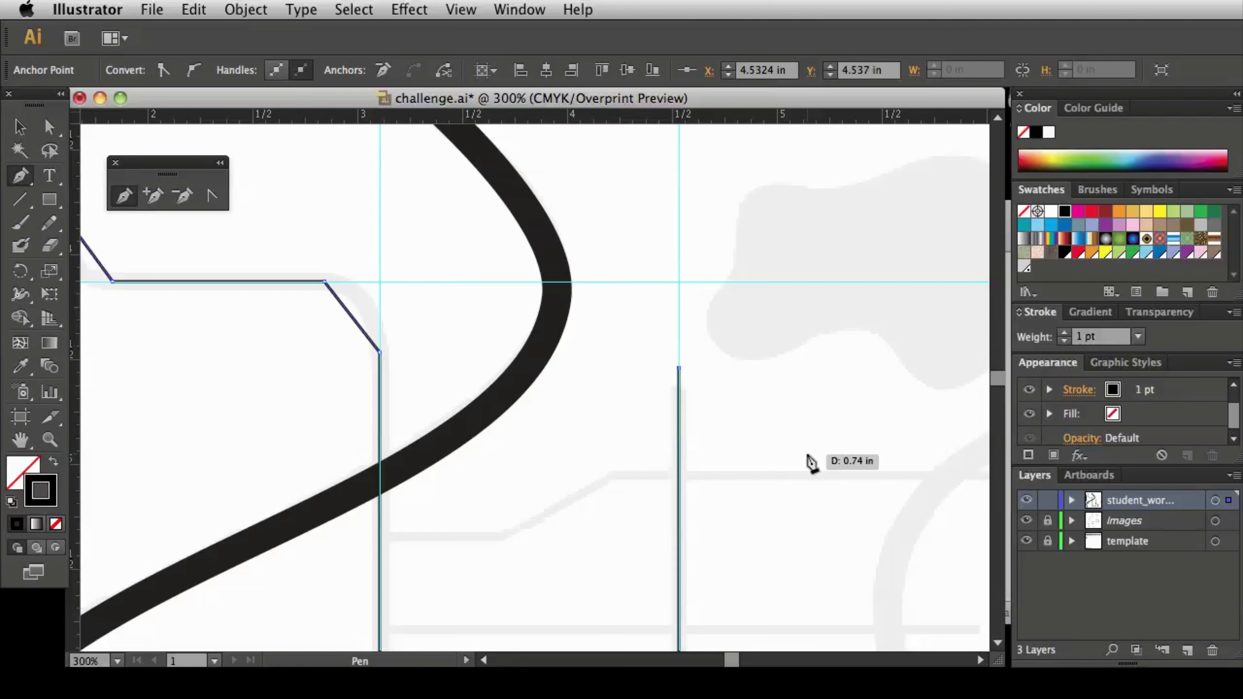
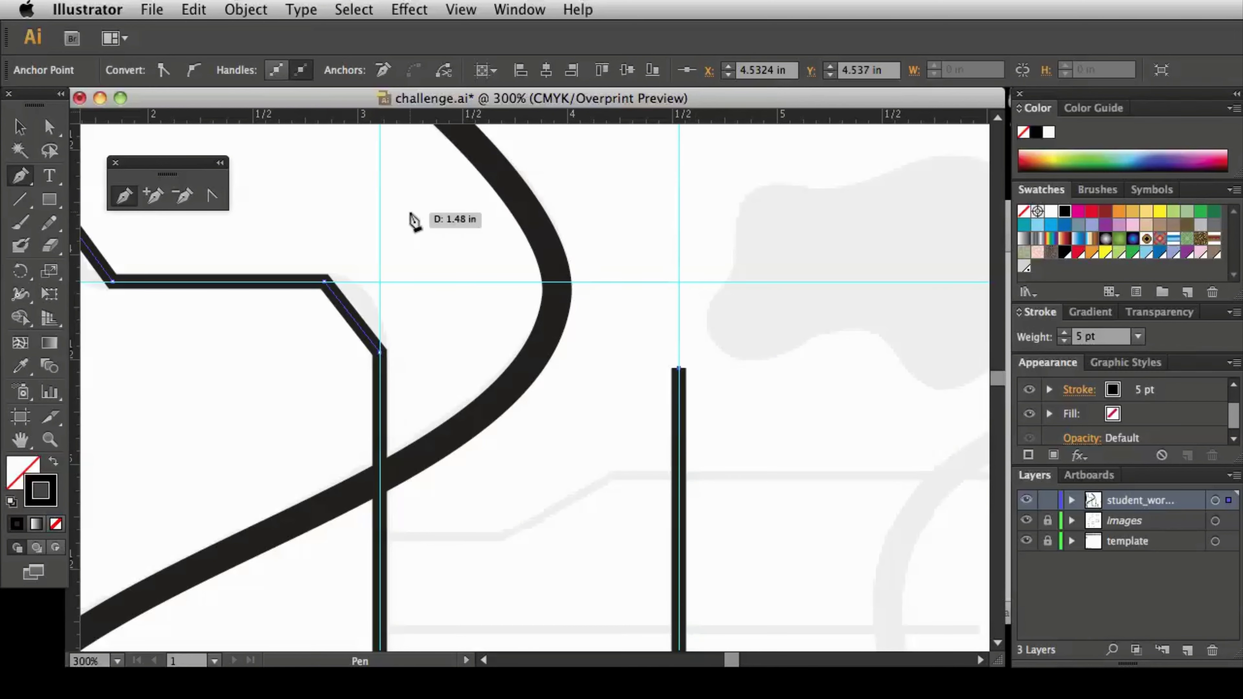
Set the road path's stroke weight to 6 pt to match the template road
left_click_drag(508, 402, 716, 422)
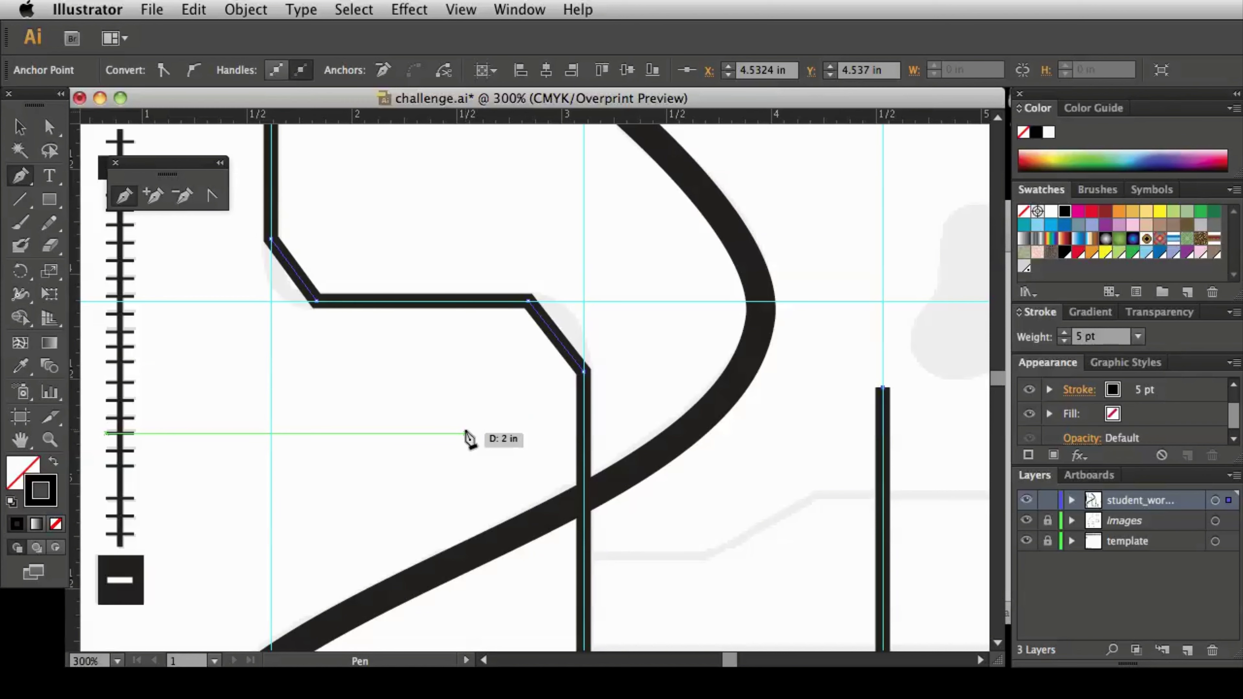
left_click(1065, 333)
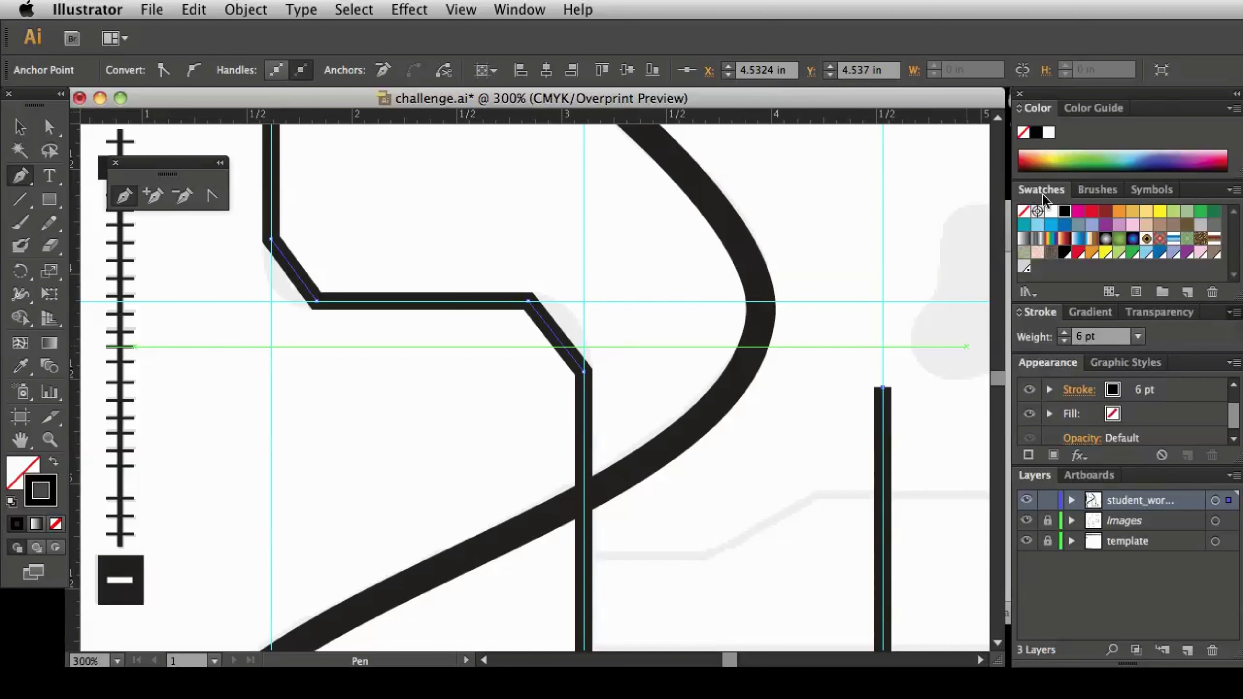
Show the full stroke options and apply a round cap to the road path's ends
left_click_drag(1109, 100, 991, 115)
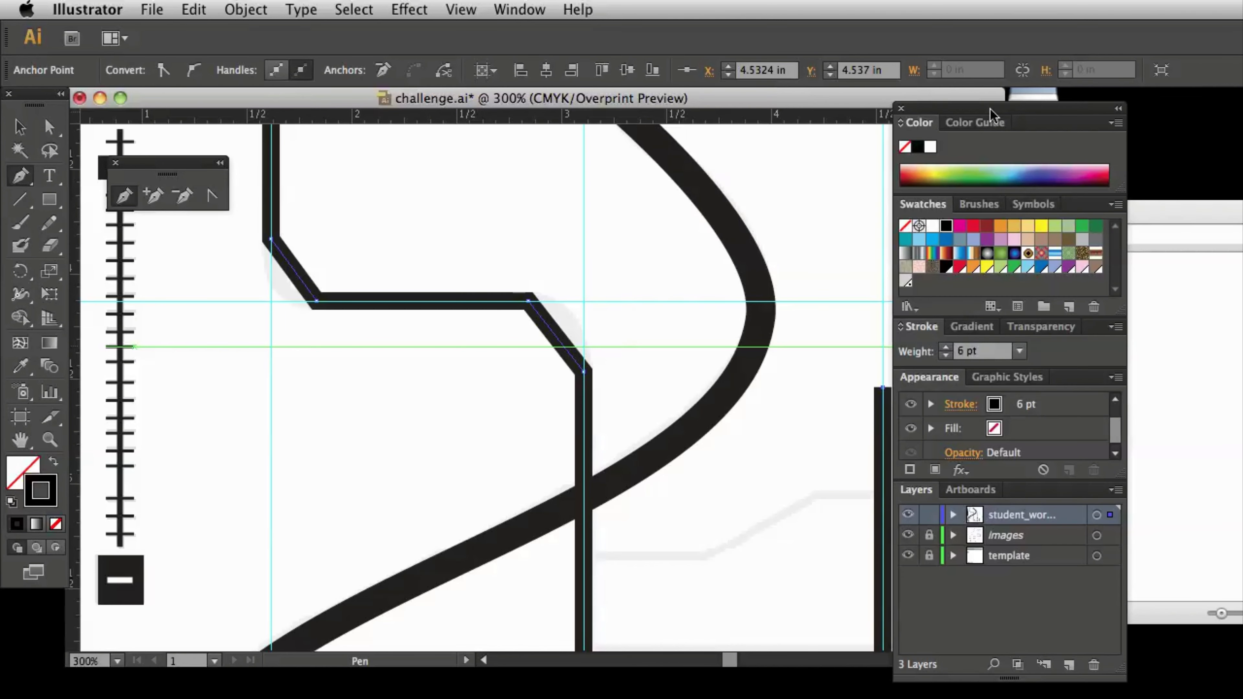
left_click(1116, 328)
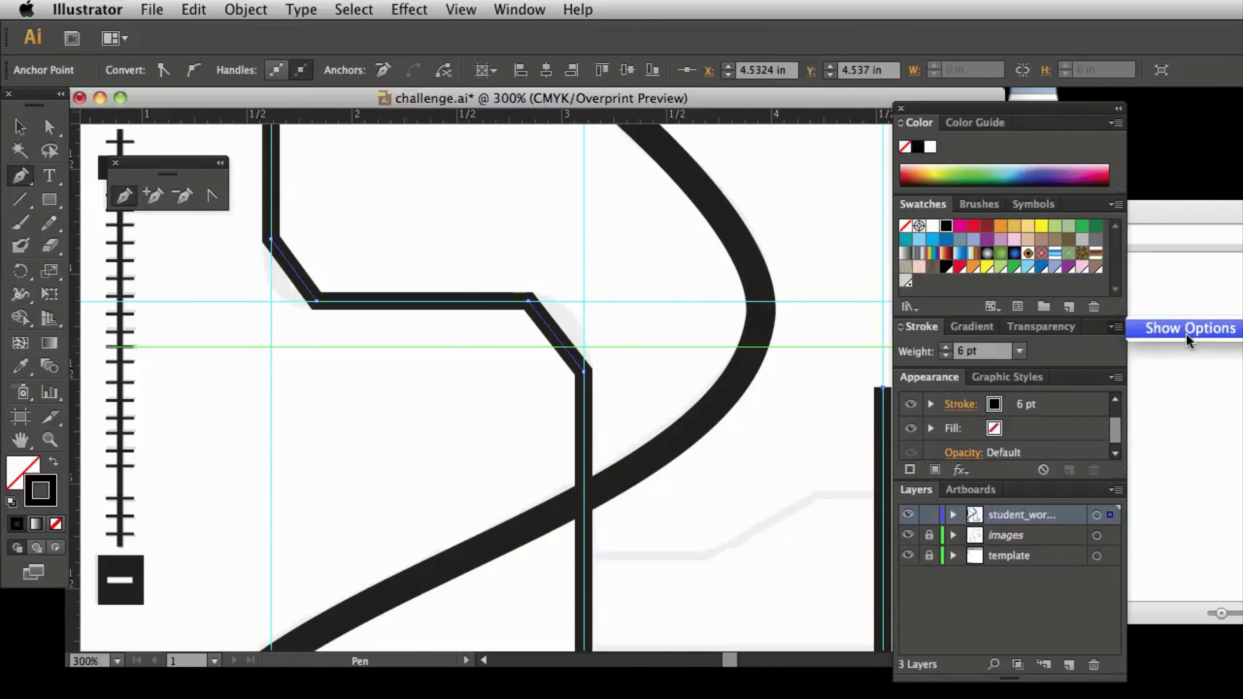
left_click(1189, 339)
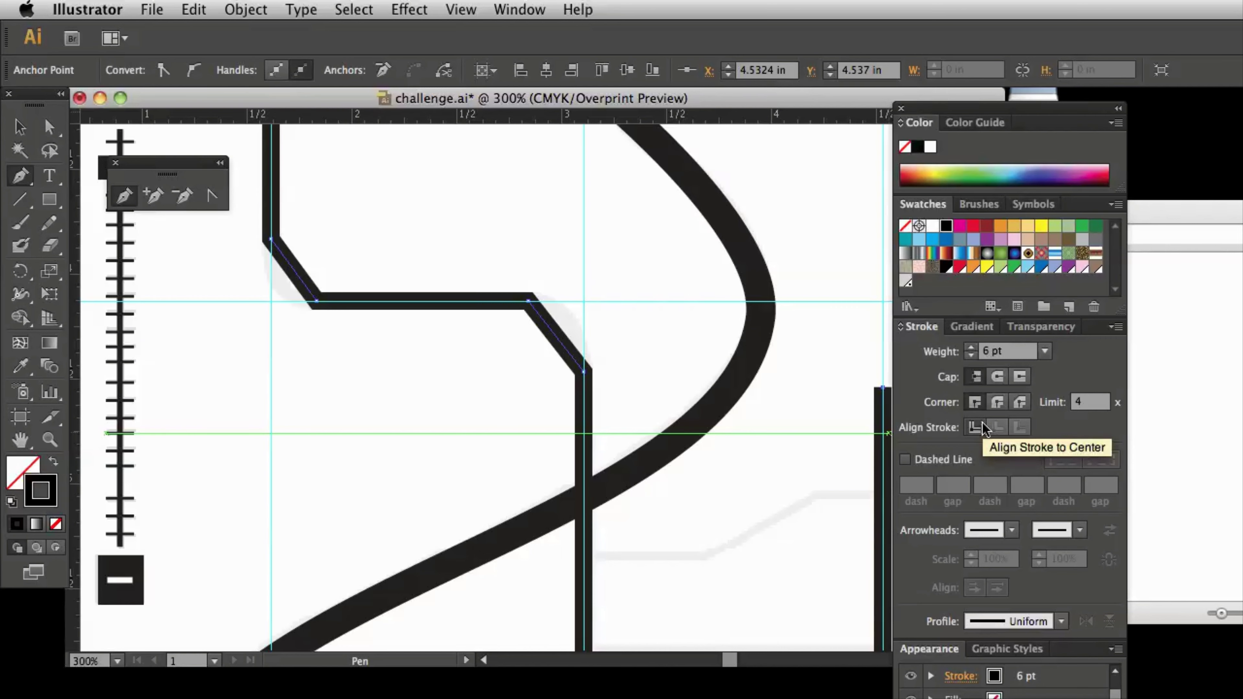
left_click_drag(945, 117, 1052, 111)
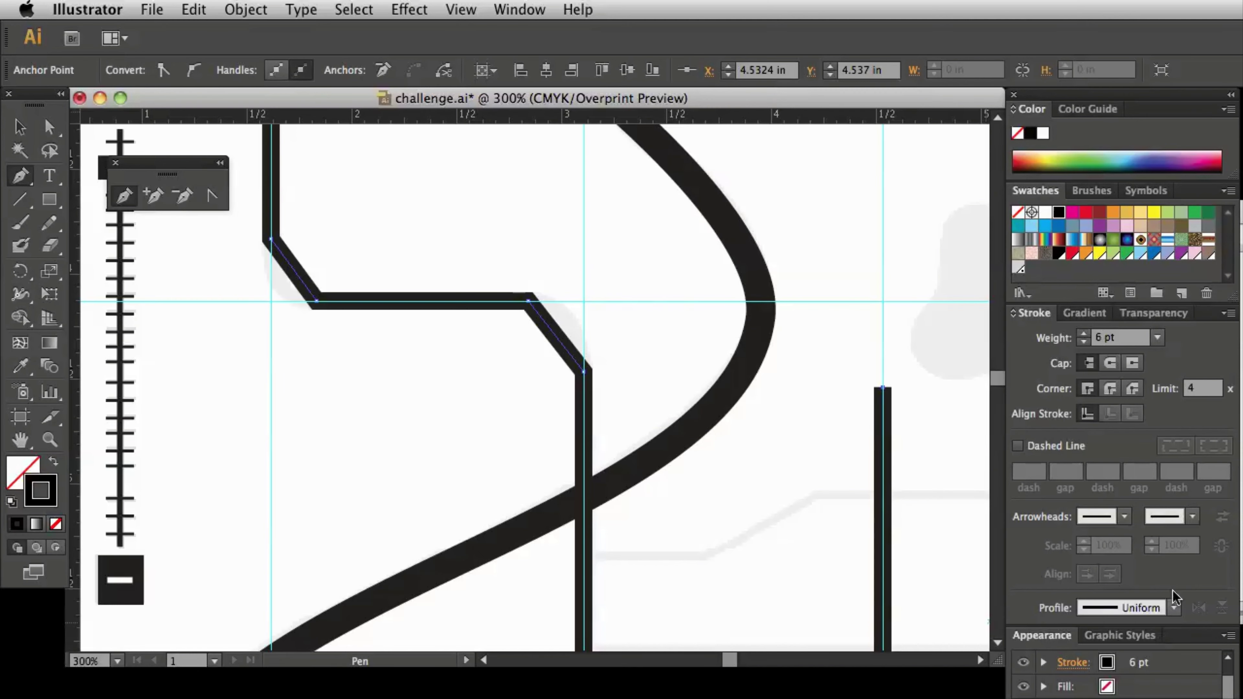
left_click(1109, 363)
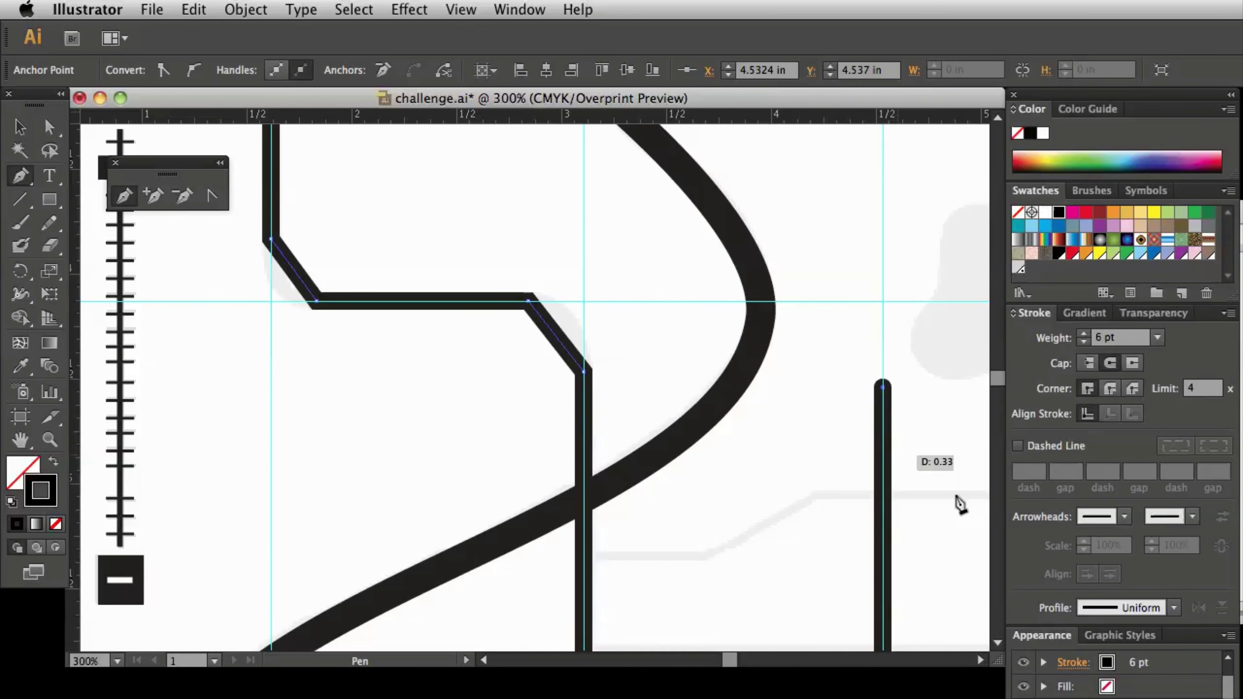
left_click_drag(446, 179, 611, 395)
left_click_drag(532, 284, 550, 406)
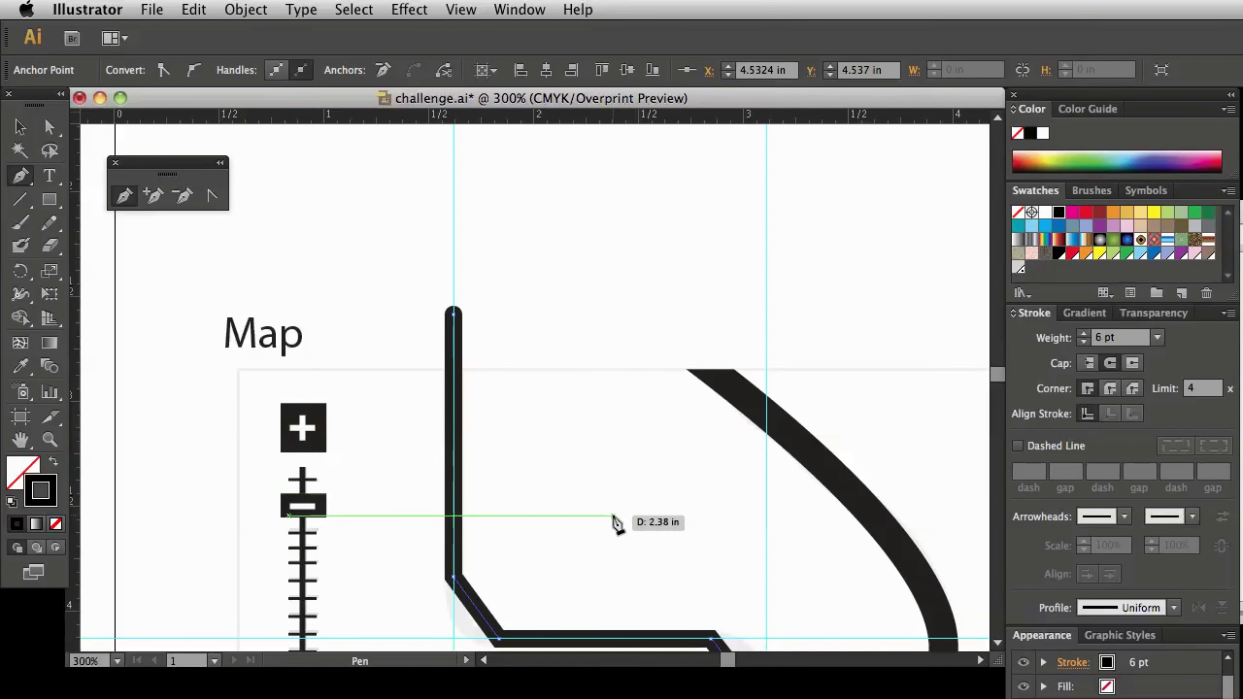
Convert the upper anchor of the road's upper-left bend to a smooth point, pulling its handles vertically along the guide to round the corner
key("space")
scroll(576, 445, "down", 5)
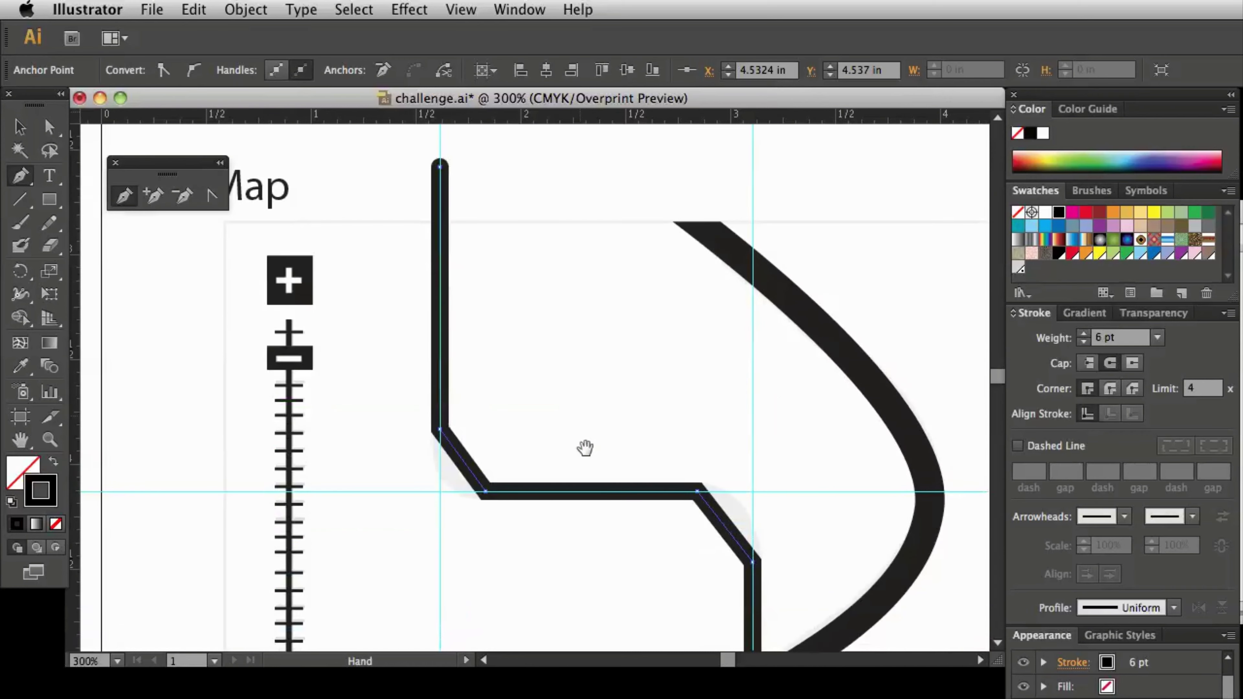
scroll(613, 439, "left", 1)
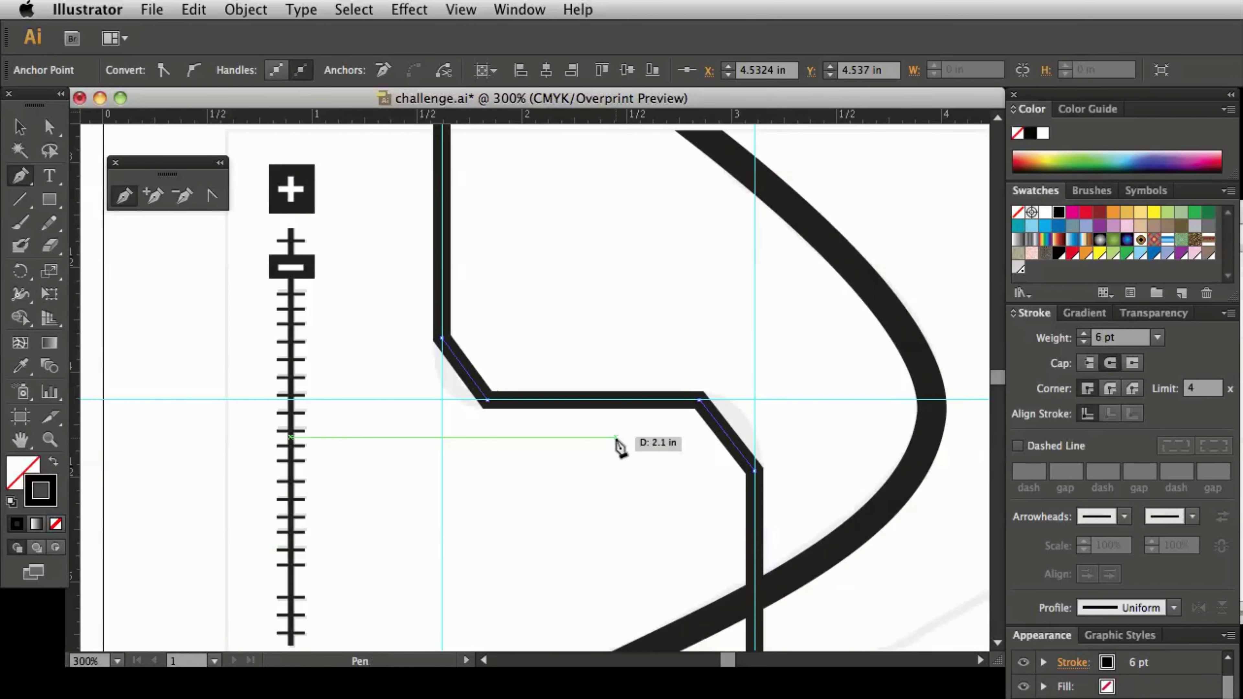
left_click(214, 197)
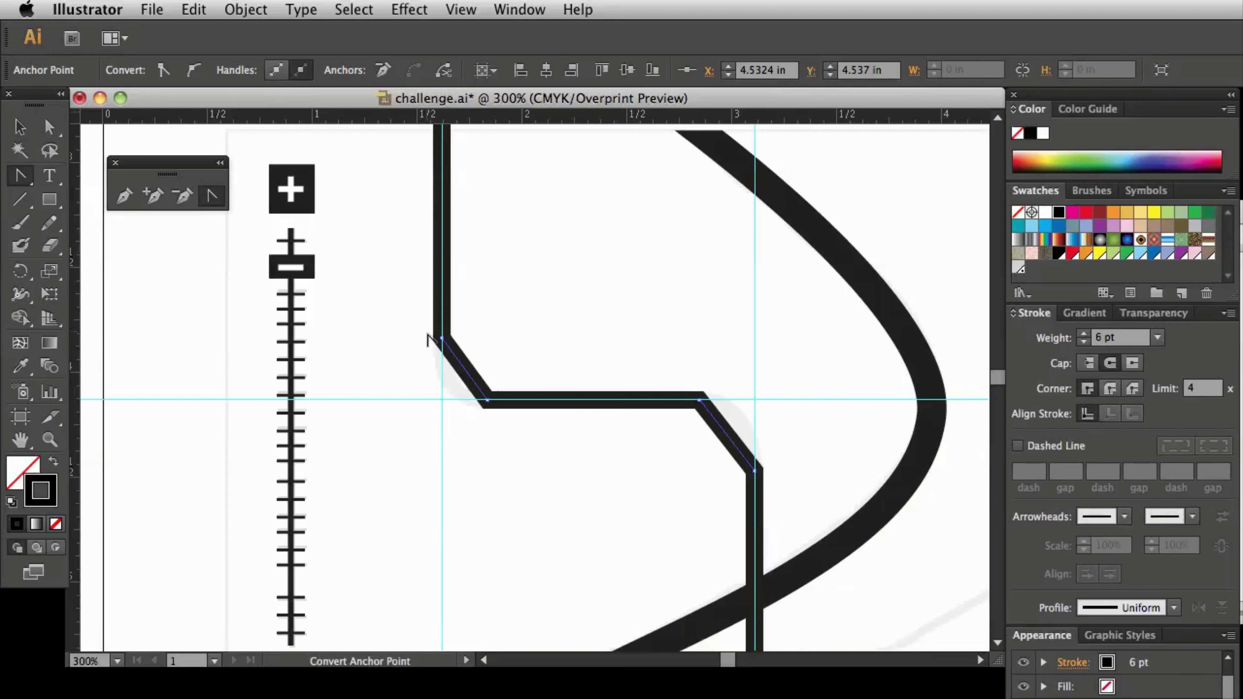
key("super+space")
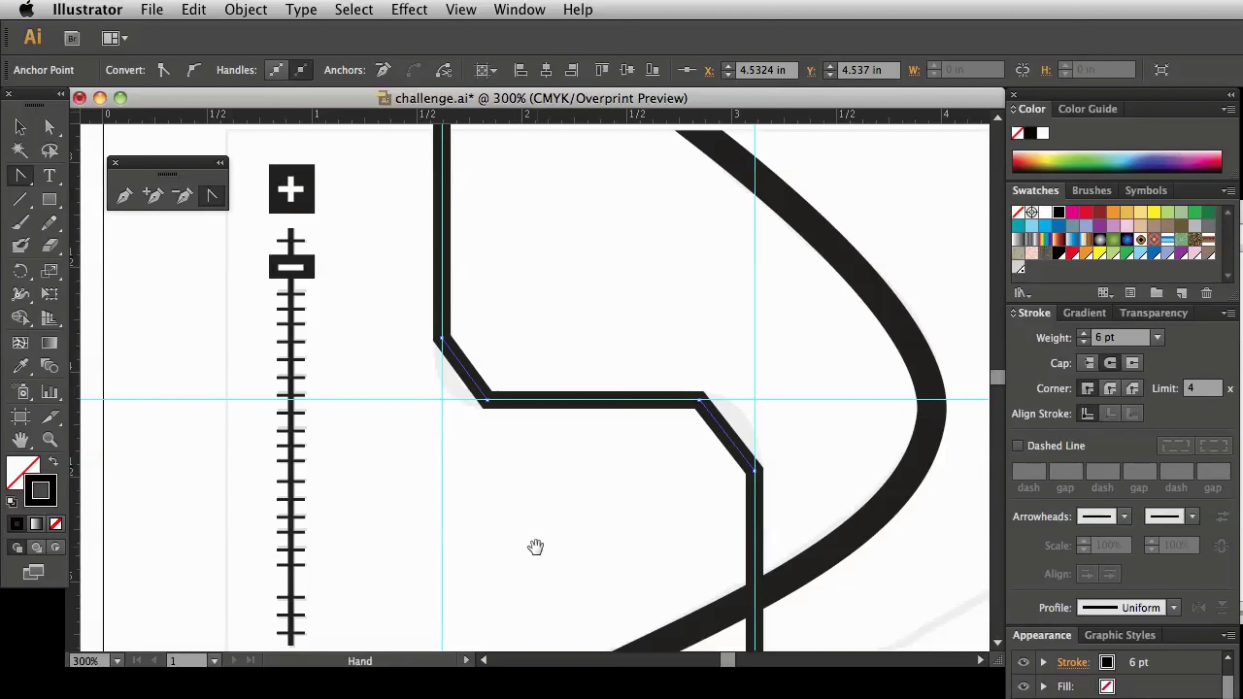
left_click(460, 392)
left_click(638, 406)
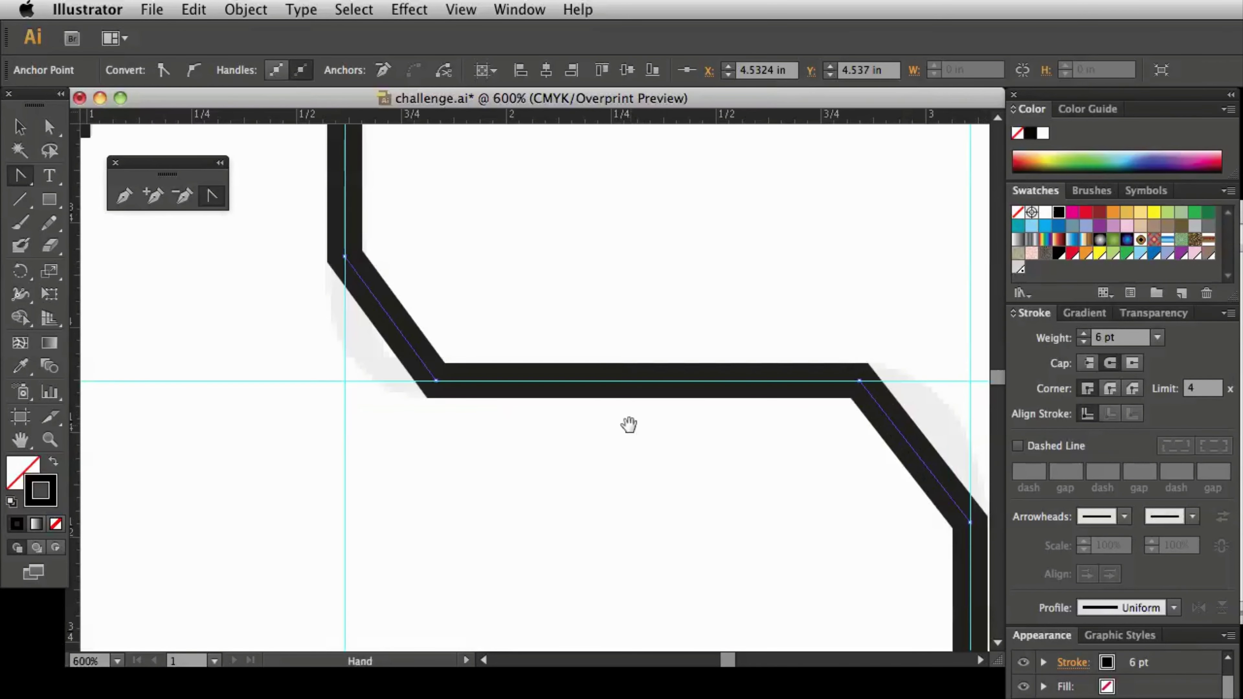
left_click_drag(630, 422, 691, 522)
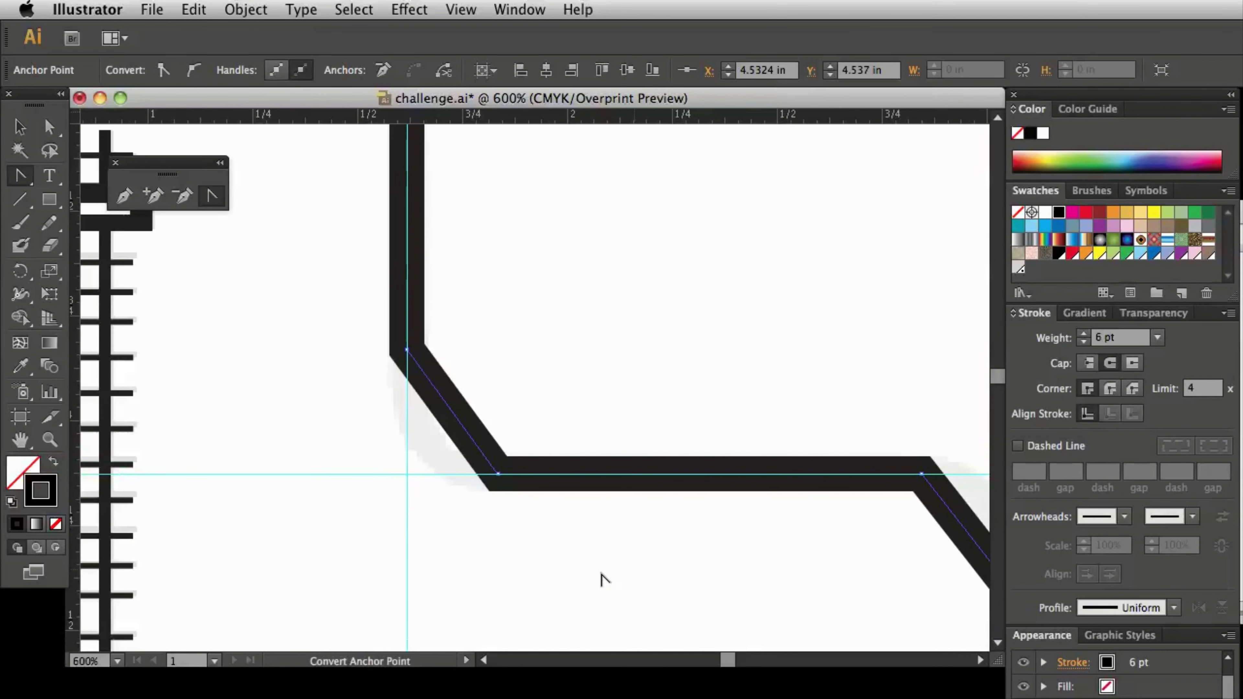
left_click(407, 350, "super")
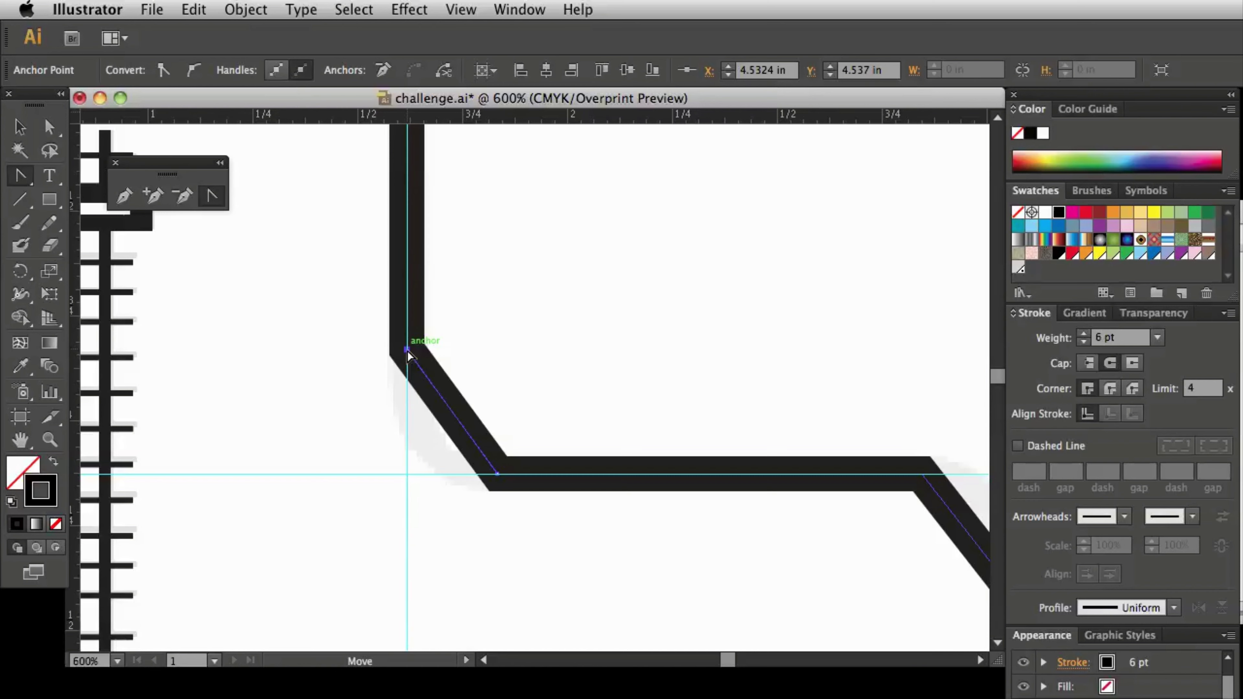
left_click_drag(407, 351, 394, 491)
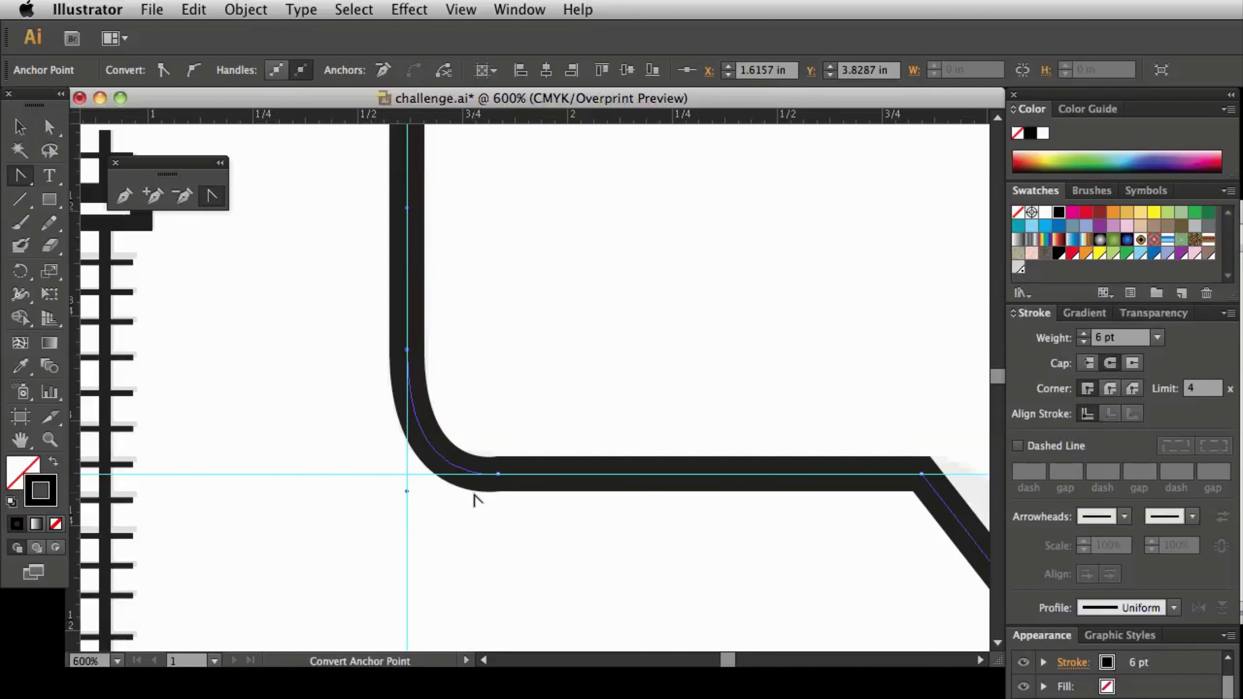
Shorten the lower handle of that bend's upper anchor slightly to fit the curve to the template, and deselect the path
key("a")
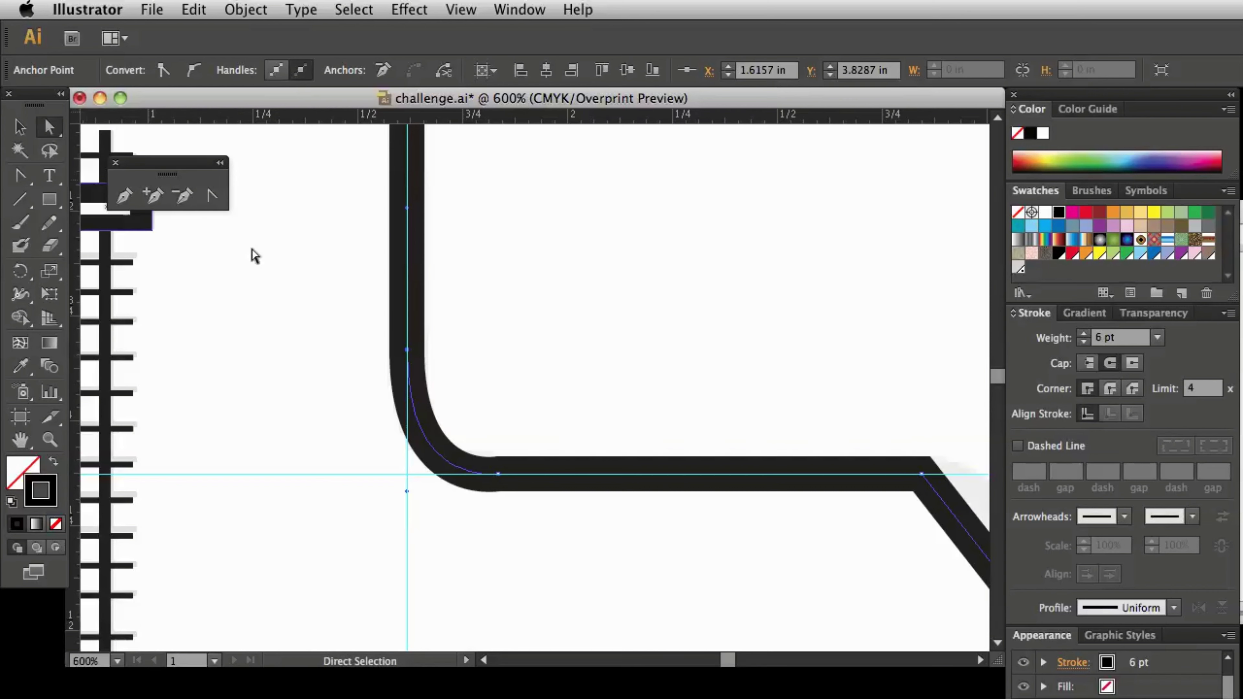
left_click_drag(407, 498, 408, 488)
left_click(364, 546)
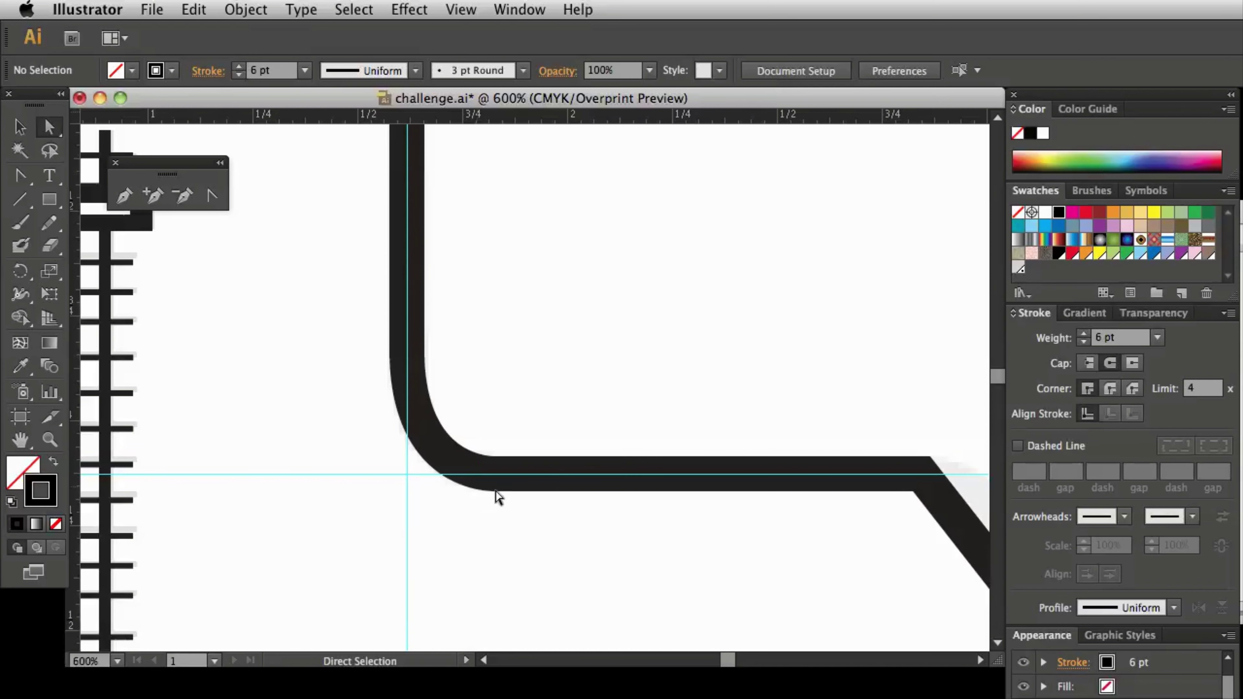
Convert the lower anchor of the same bend to a smooth point with short horizontal handles along the guide
left_click(498, 474)
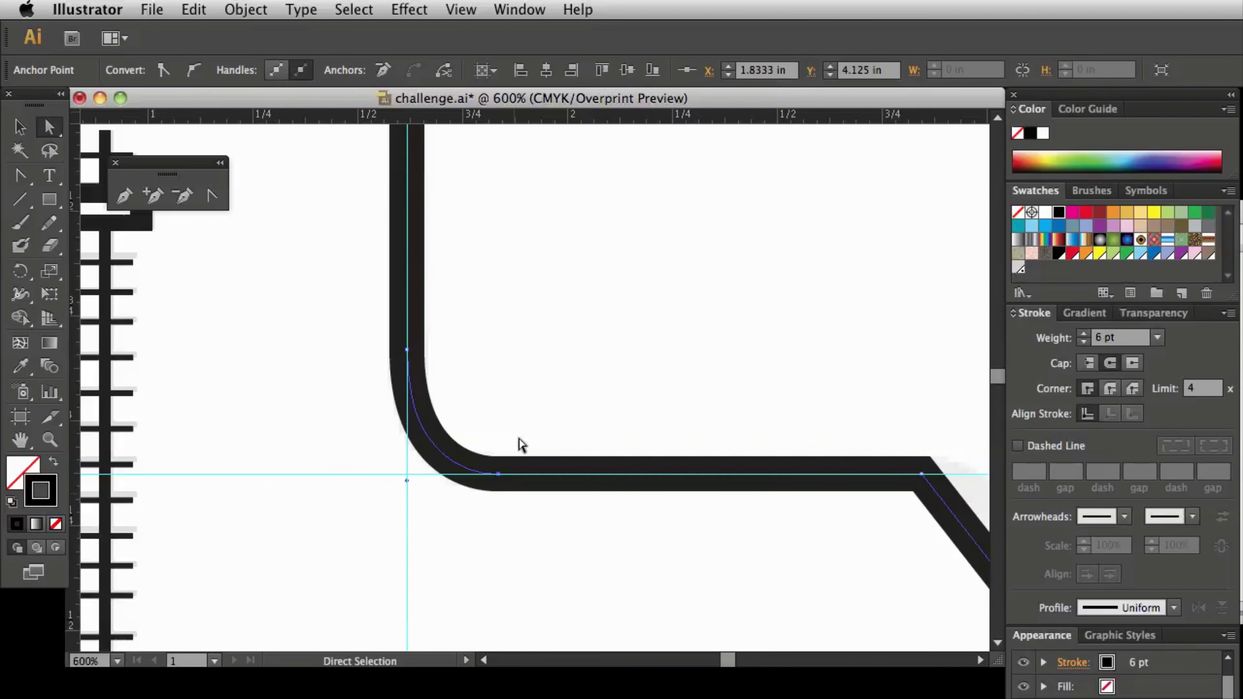
left_click(212, 196)
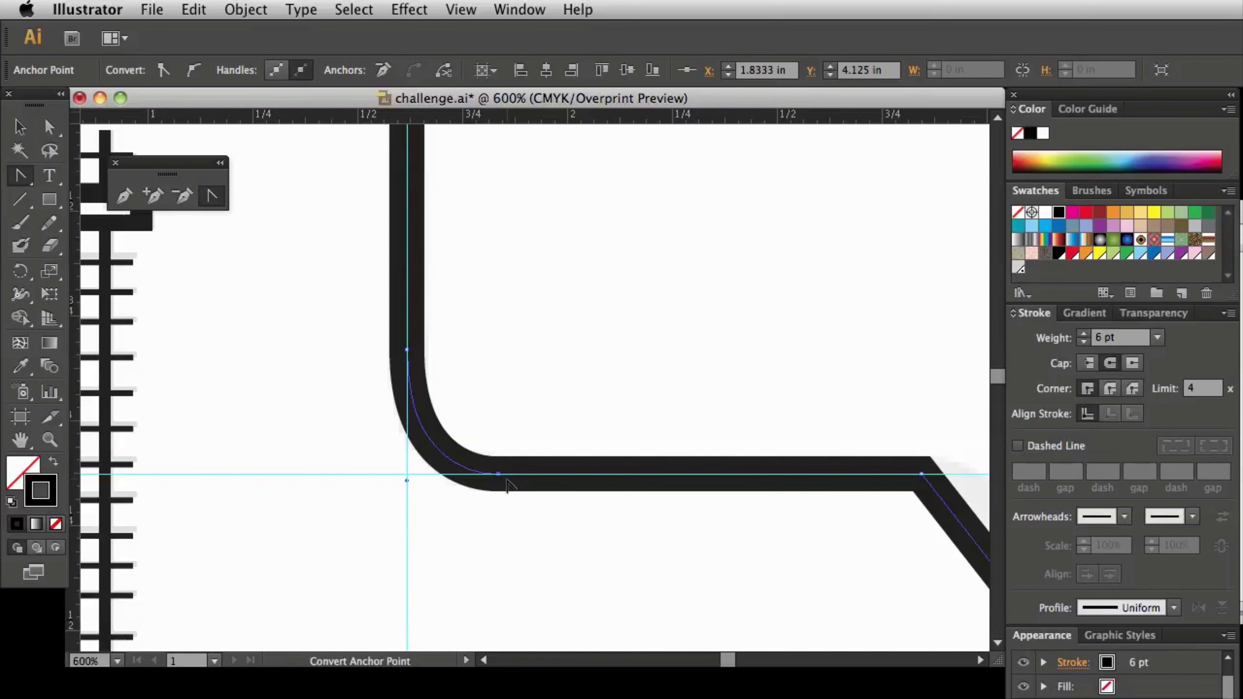
left_click_drag(498, 474, 529, 475)
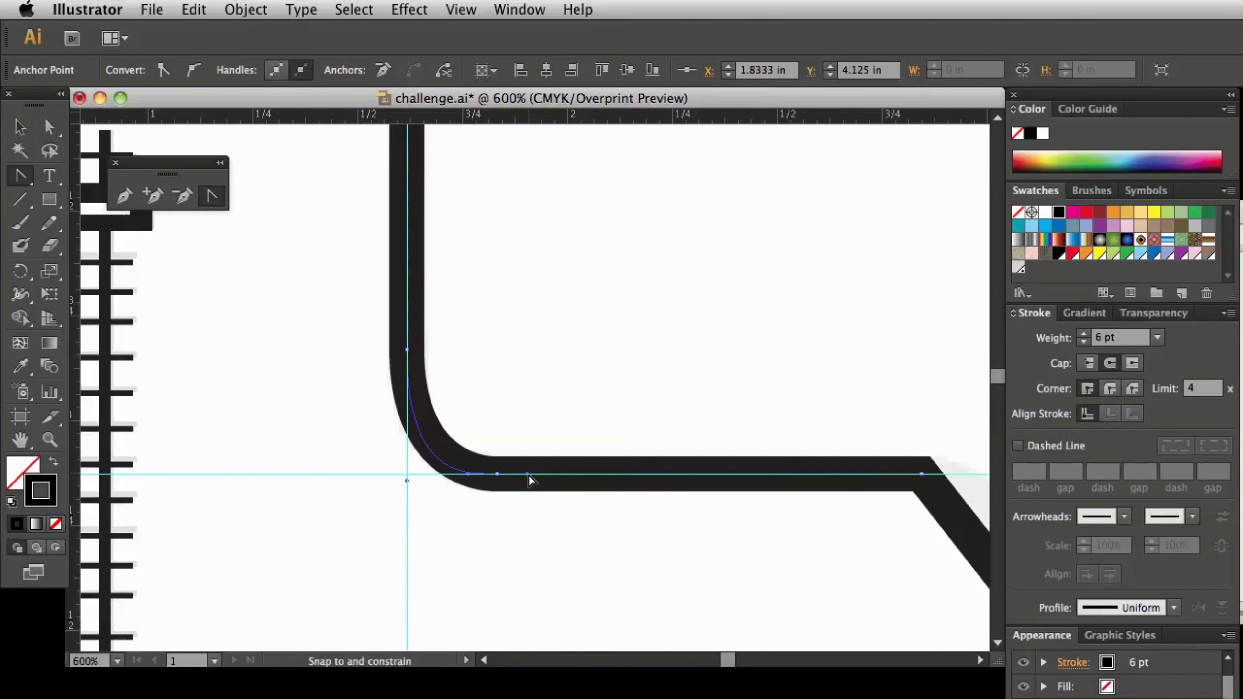
left_click_drag(529, 476, 528, 474)
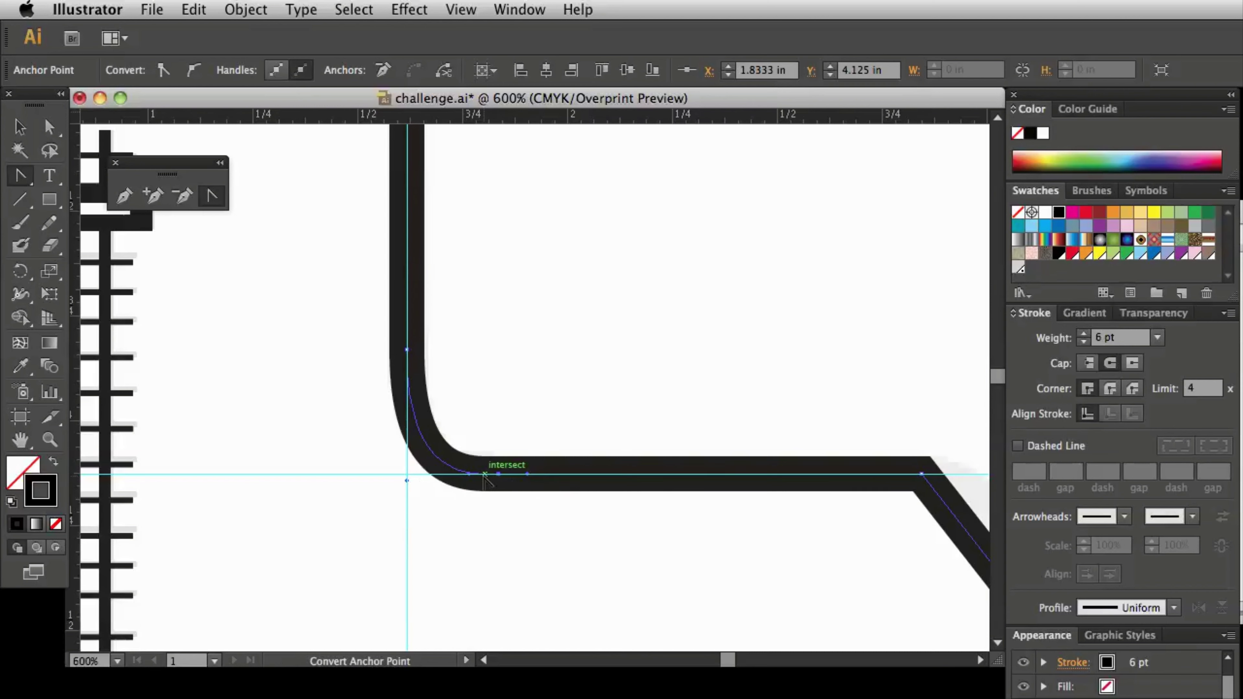
Hide the ruler guides
left_click(461, 9)
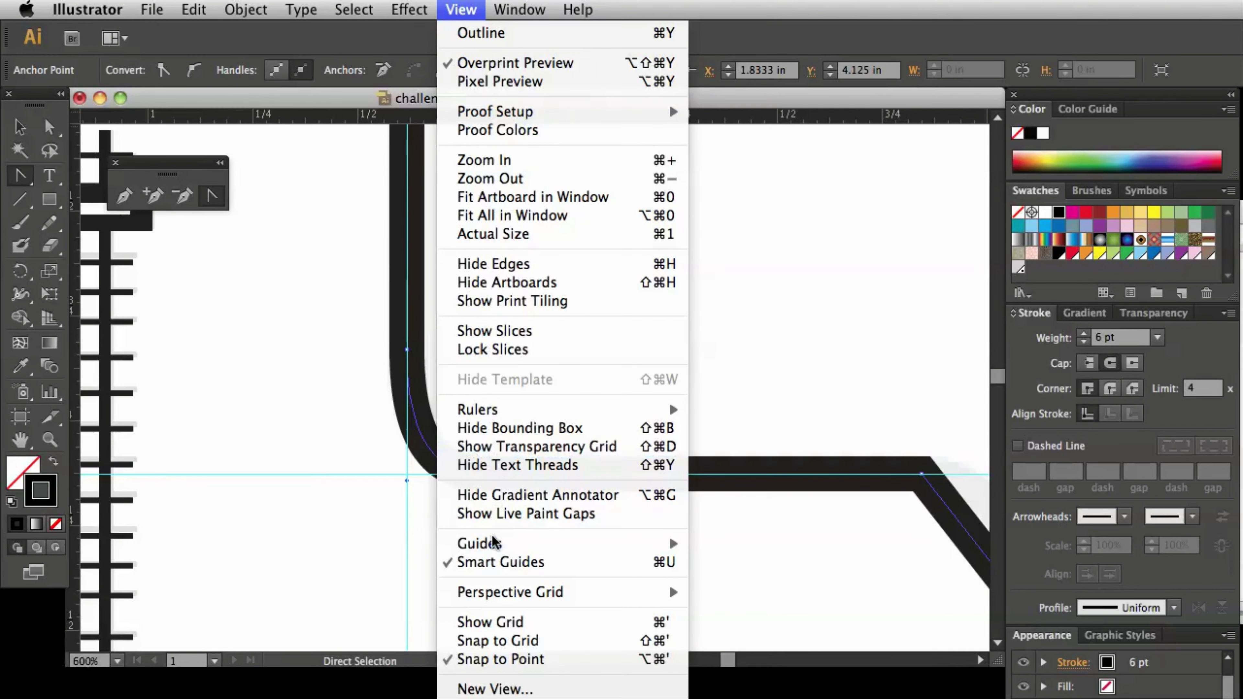
mouse_move(494, 545)
left_click(713, 544)
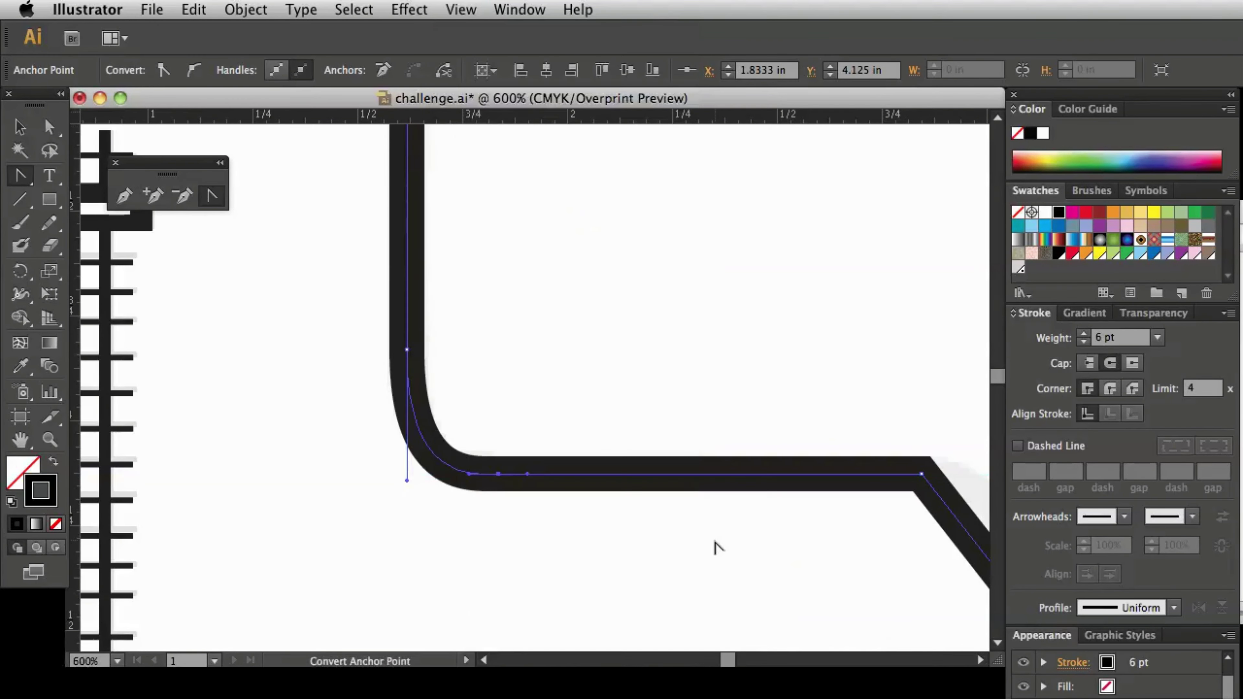
Fine-tune the direction handles of the upper-left bend to match the template curve, and deselect the path
left_click(49, 127)
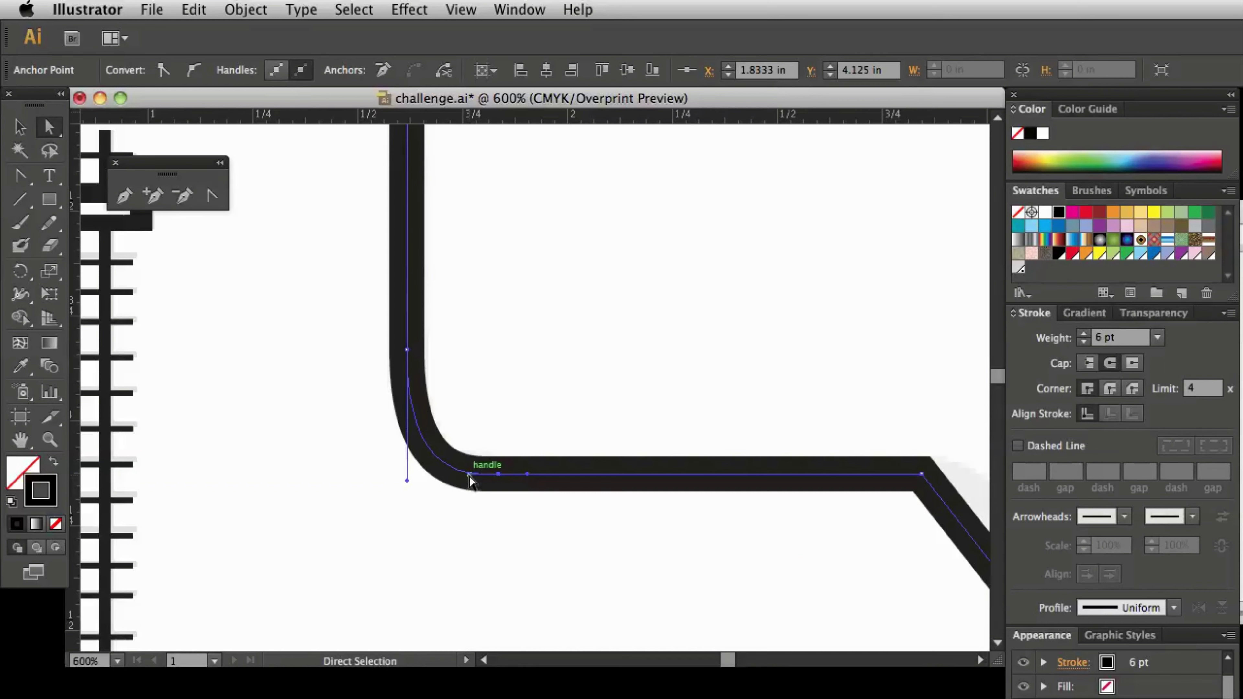
left_click_drag(470, 481, 407, 479)
left_click(304, 569)
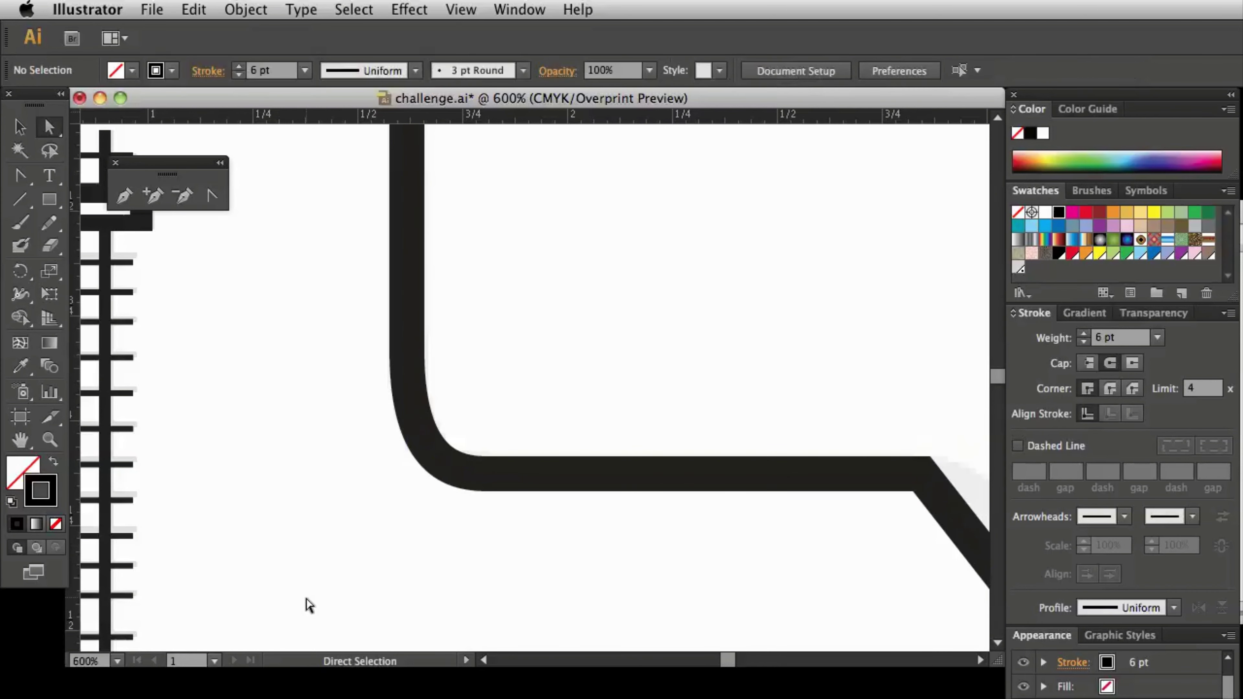
Round the road's next bend by converting both its anchors to smooth points, with horizontal handles on the first and vertical handles on the second
key("space")
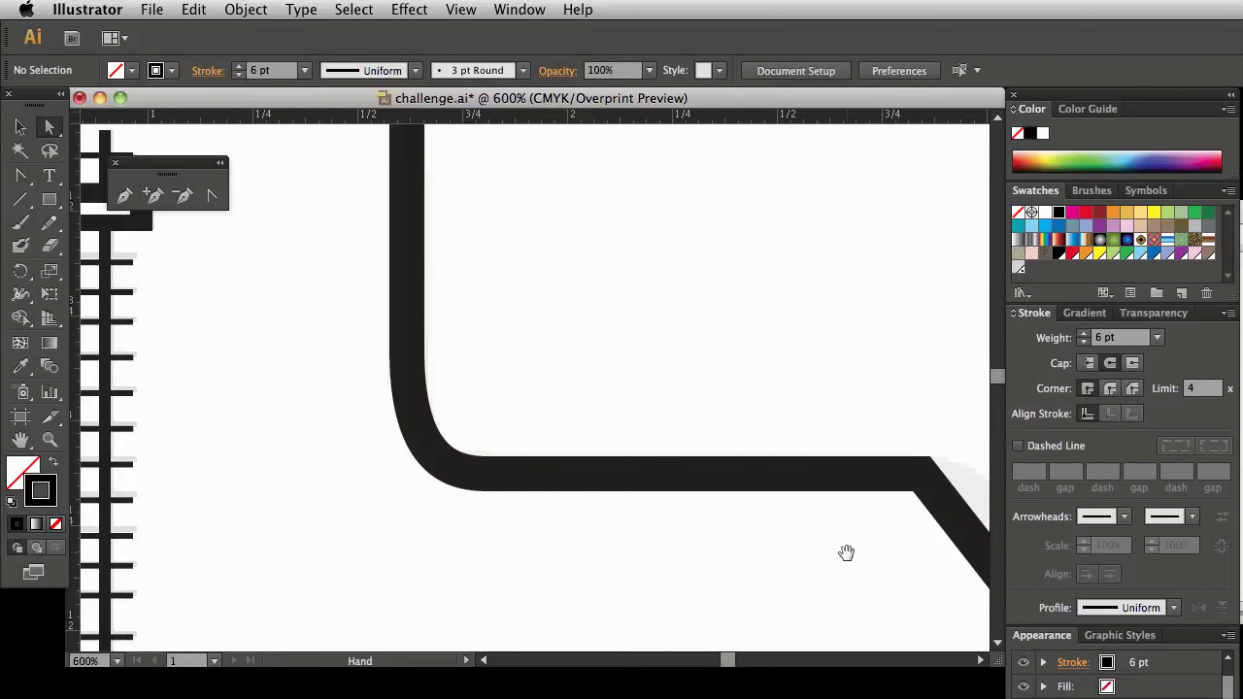
left_click_drag(844, 552, 472, 453)
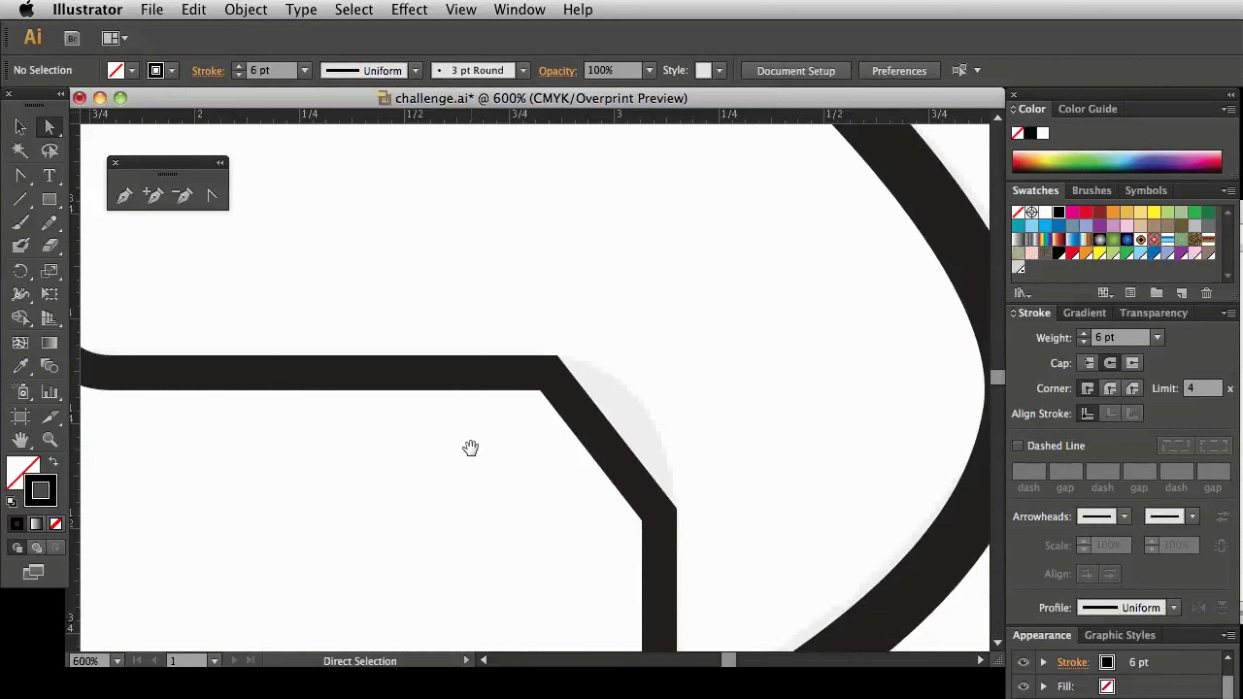
left_click(549, 373)
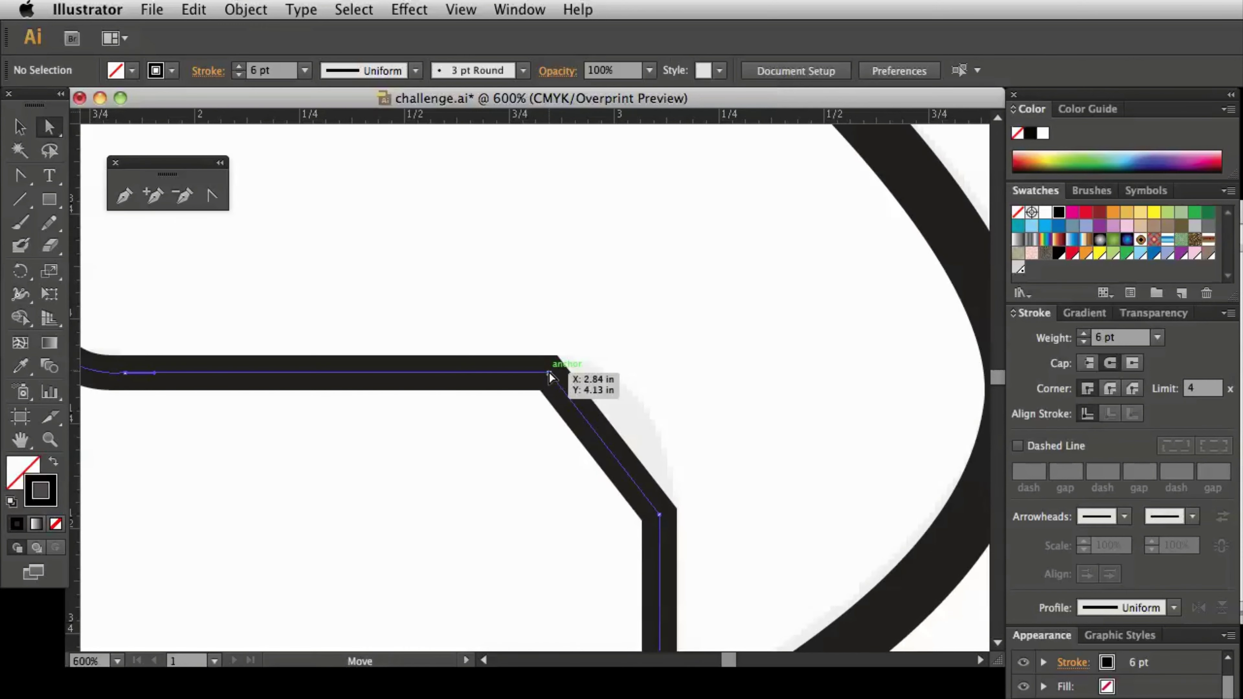
left_click(212, 196)
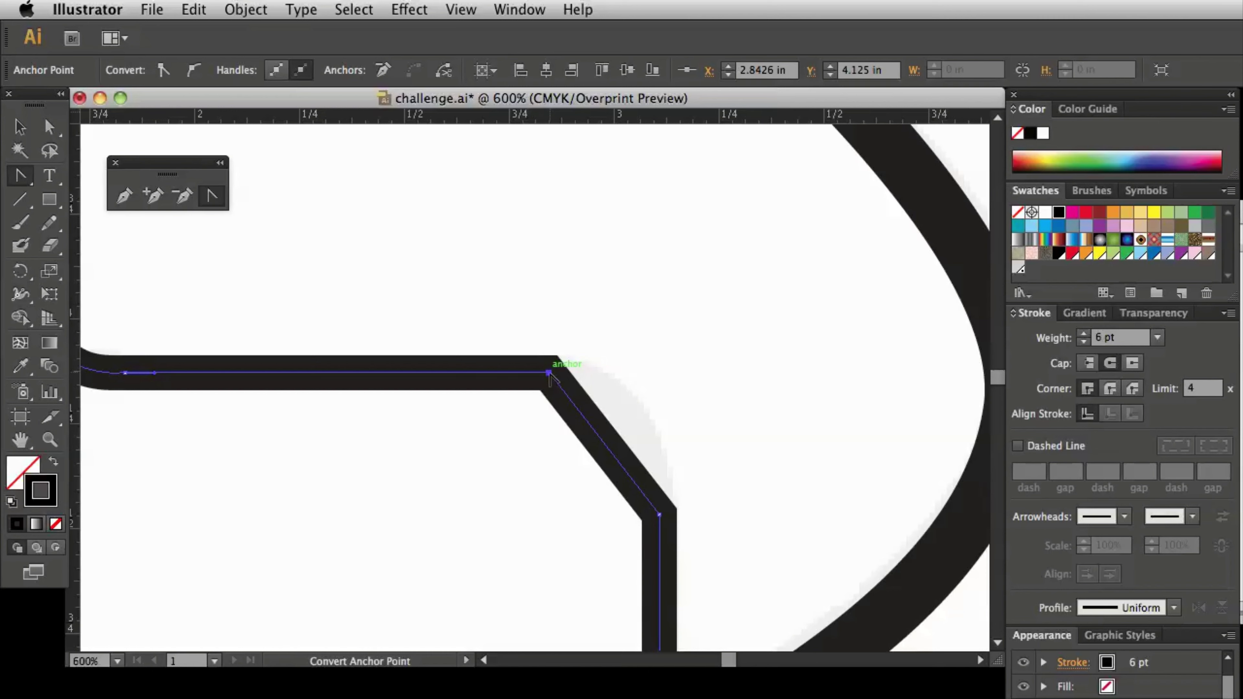
left_click_drag(550, 376, 620, 374)
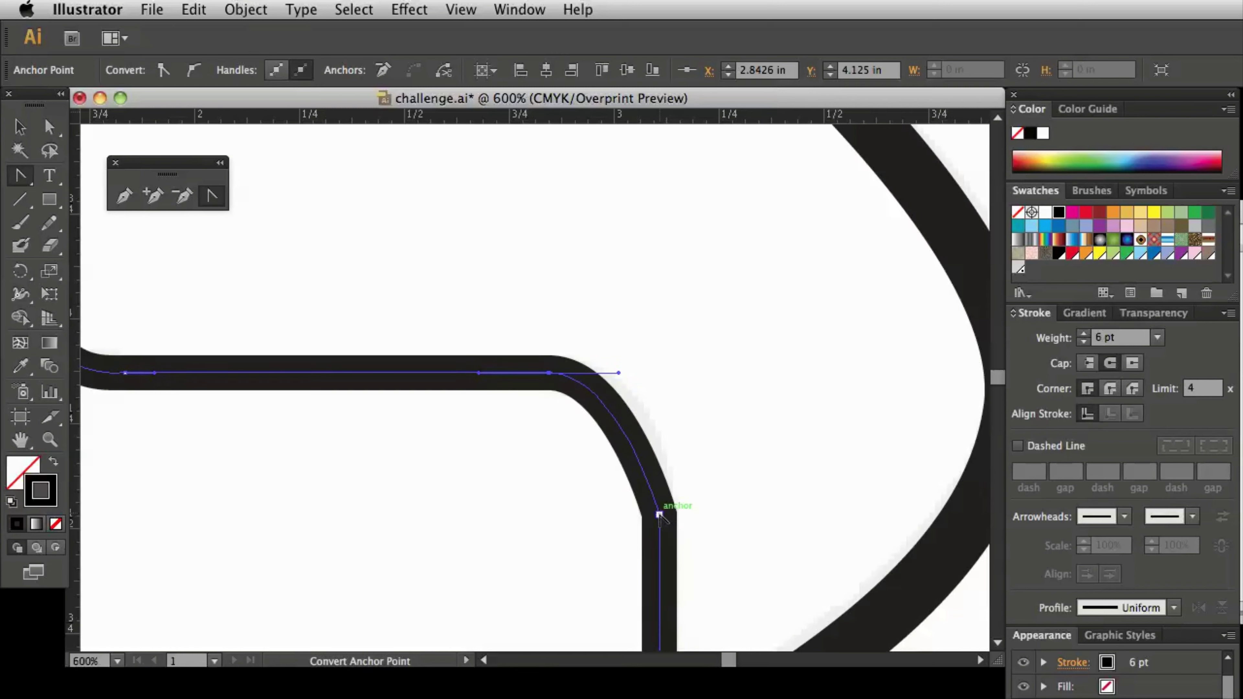
mouse_move(659, 515)
left_mouse_down()
mouse_move(680, 477)
mouse_move(729, 491)
mouse_move(702, 541)
mouse_move(671, 550)
mouse_move(659, 583)
left_mouse_up()
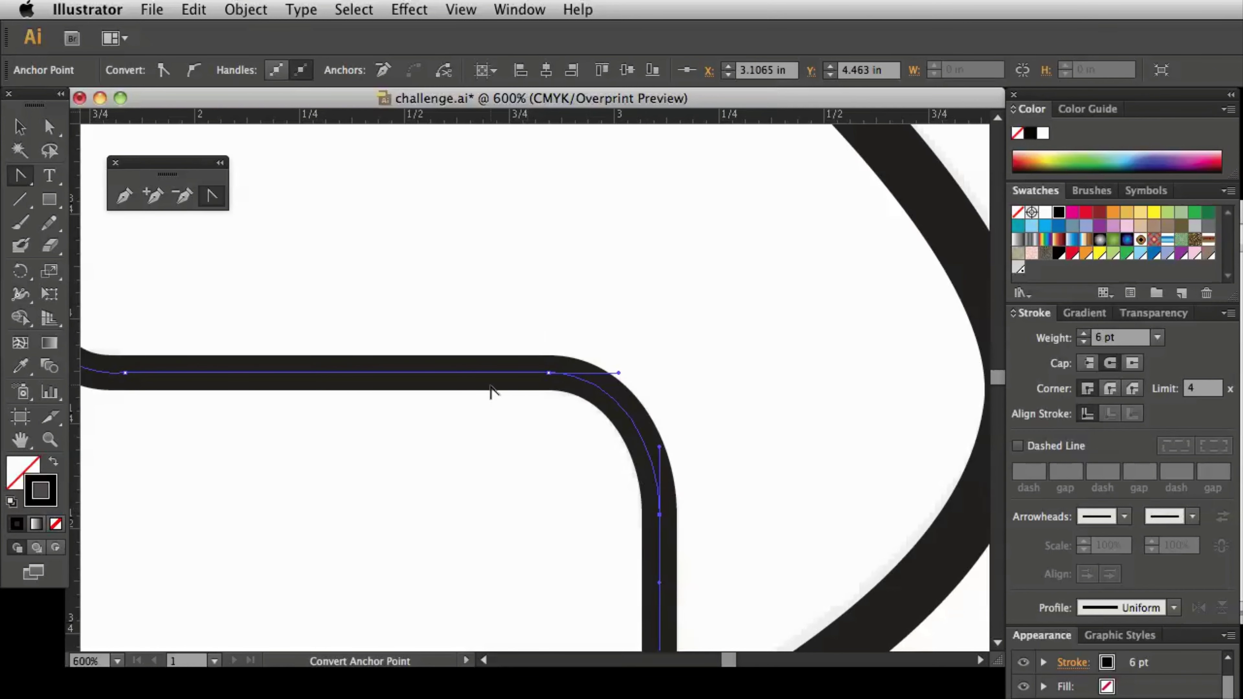
Lengthen the two handles facing the corner of the second bend to push its curve outward onto the template, and deselect the path
left_click(49, 126)
left_click(607, 243)
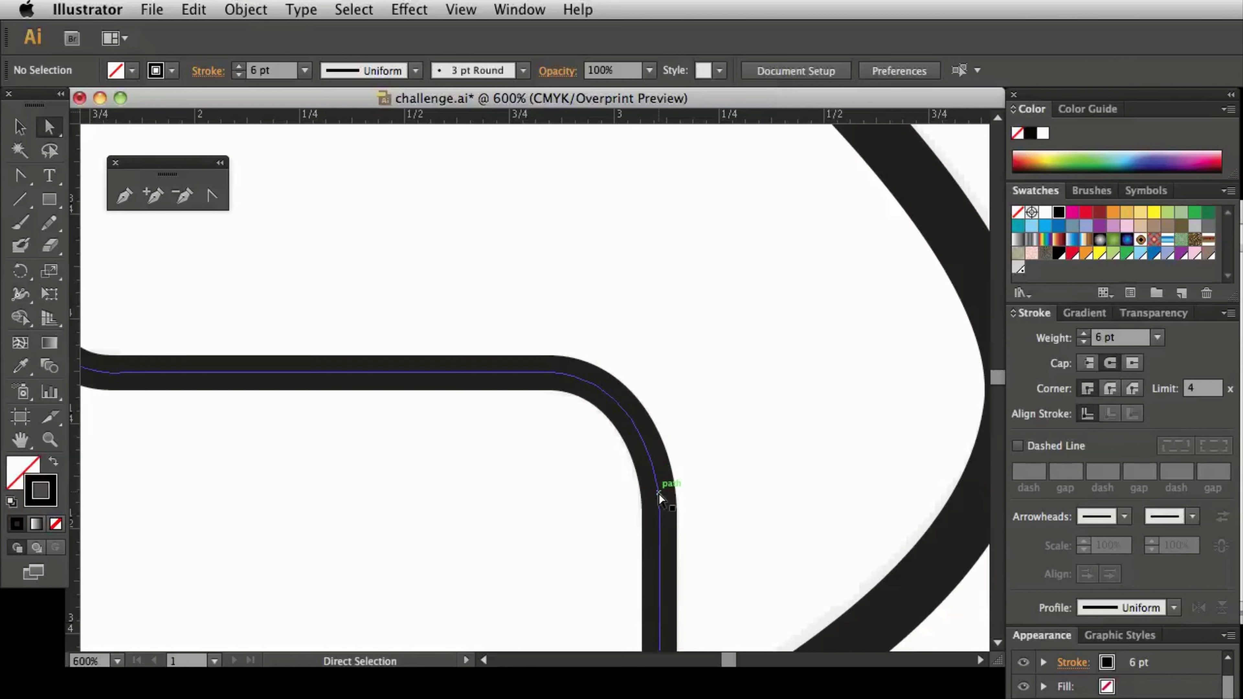
left_click_drag(657, 497, 662, 514)
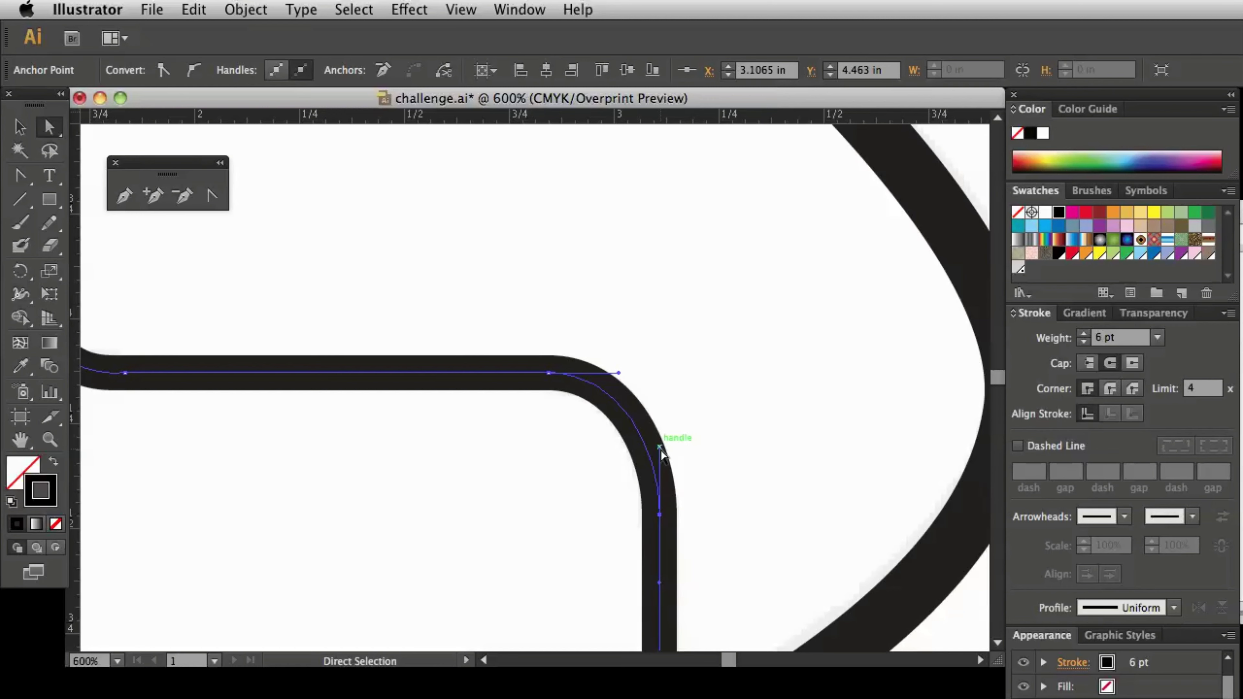
left_click_drag(660, 446, 660, 435)
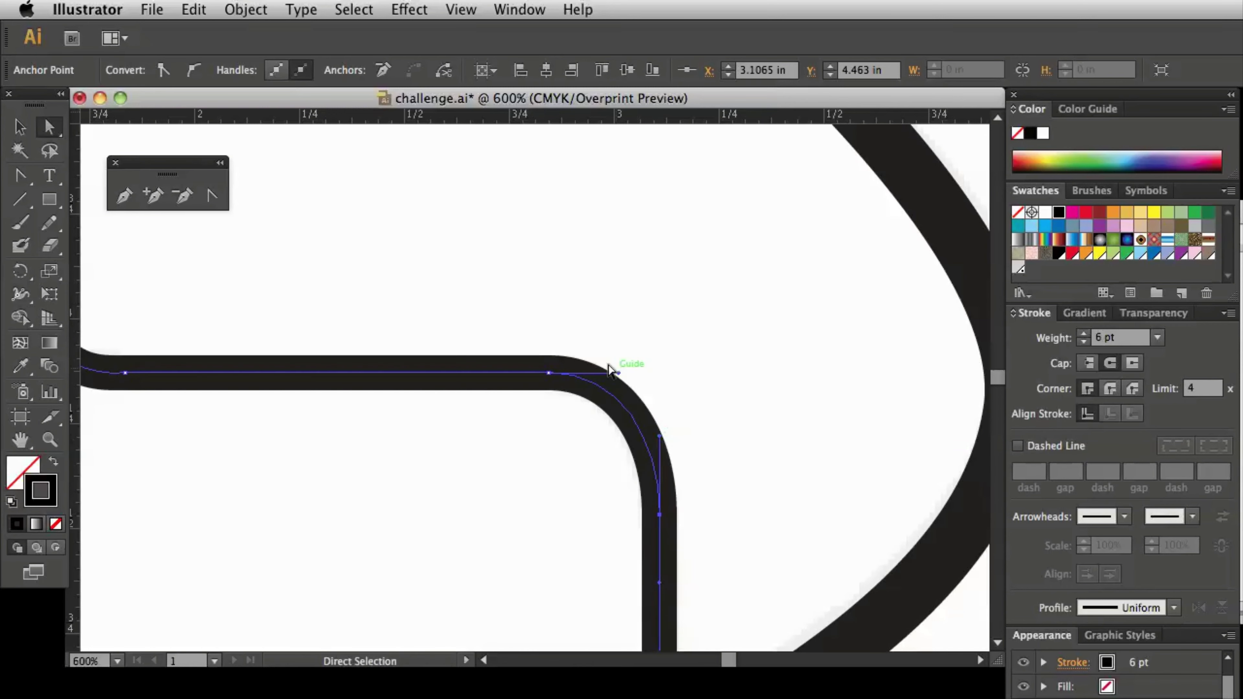
left_click_drag(617, 373, 633, 373)
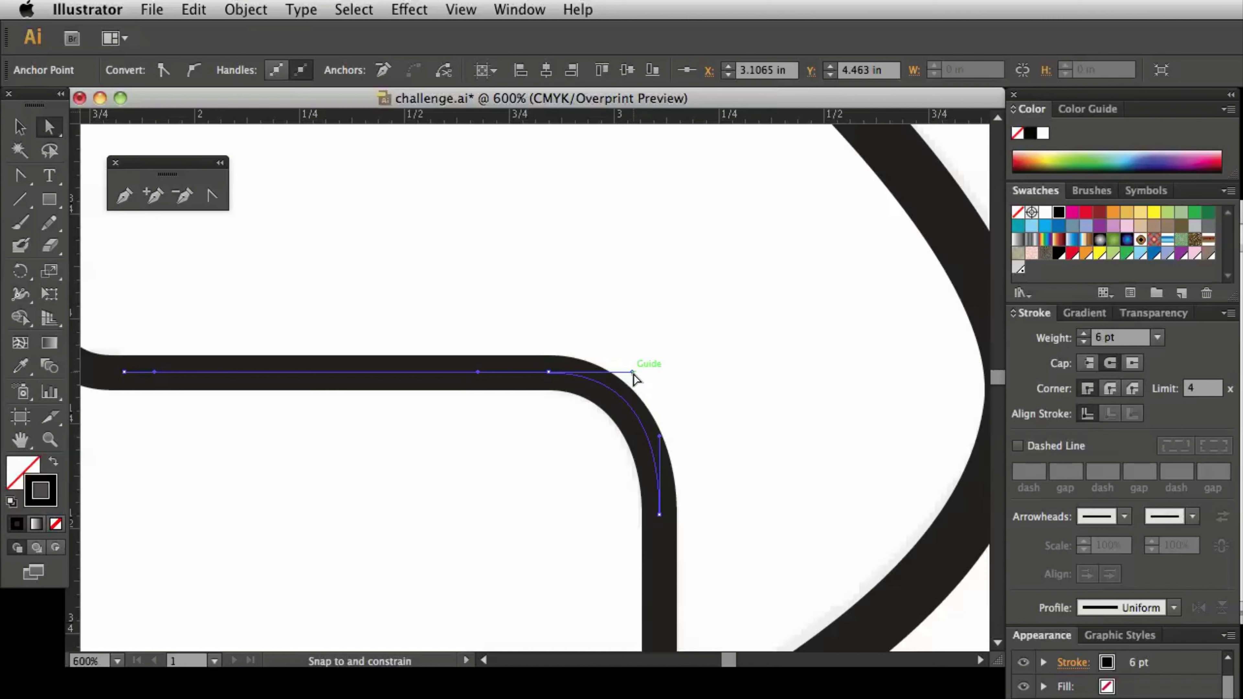
left_click_drag(634, 373, 636, 373)
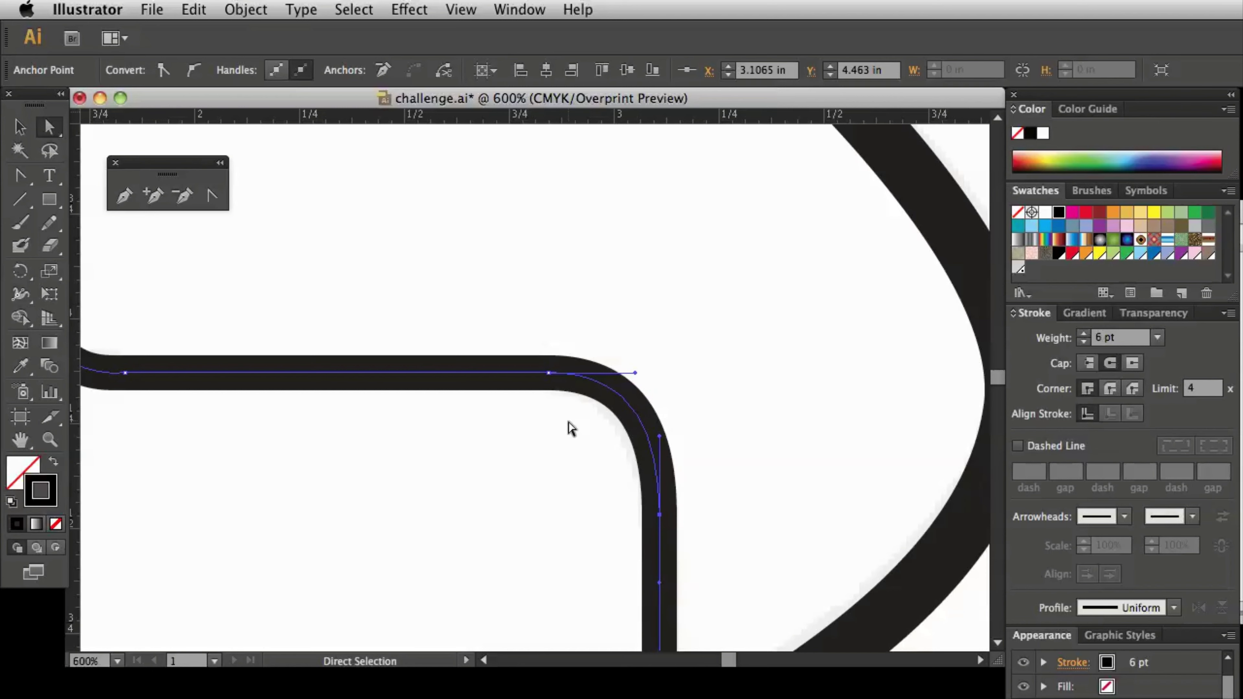
left_click_drag(635, 374, 644, 374)
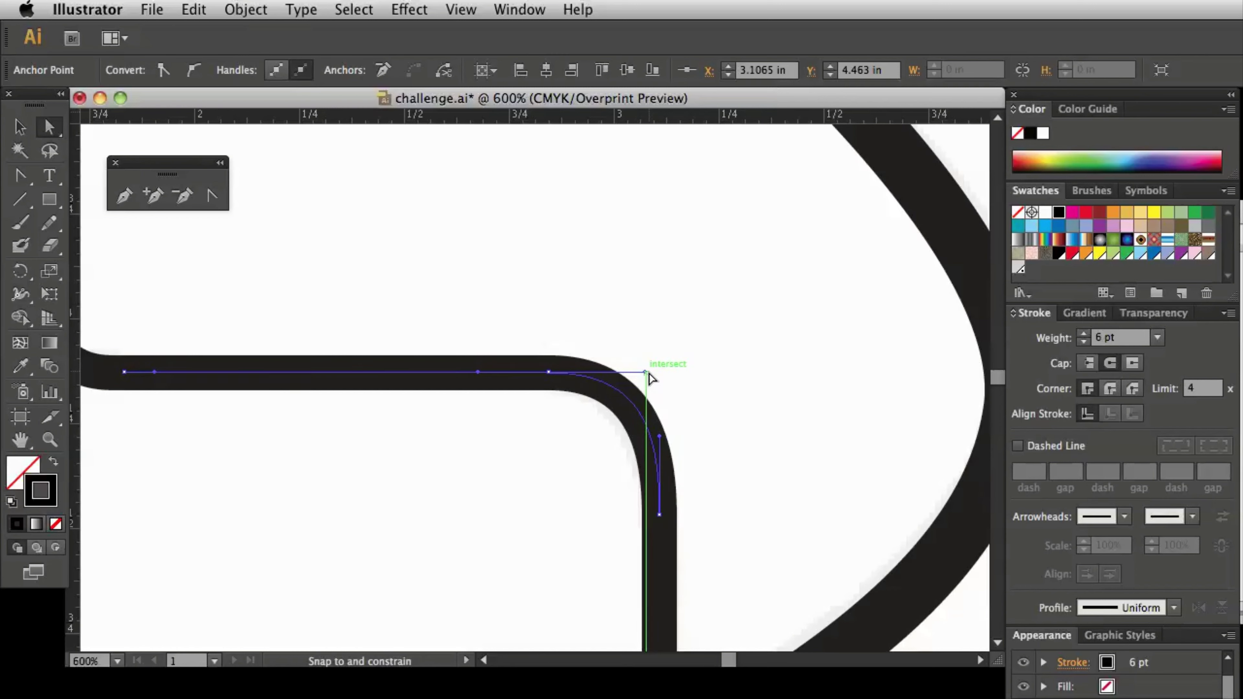
left_click_drag(648, 372, 652, 373)
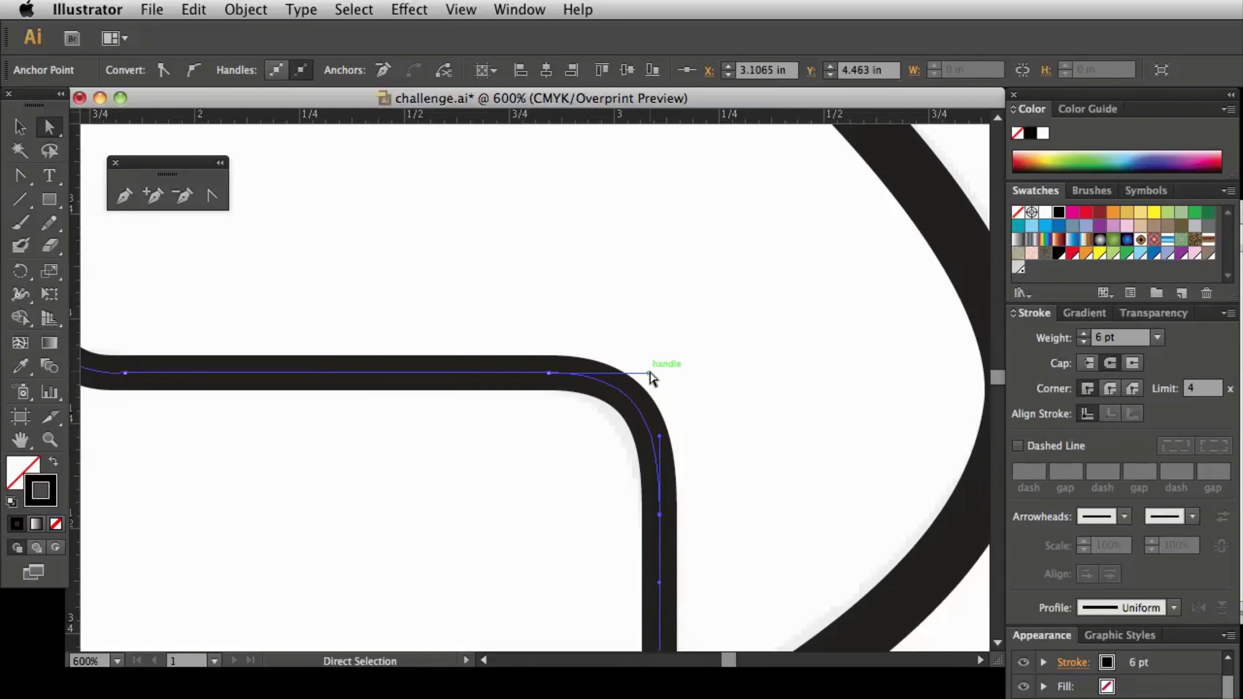
left_click(497, 255)
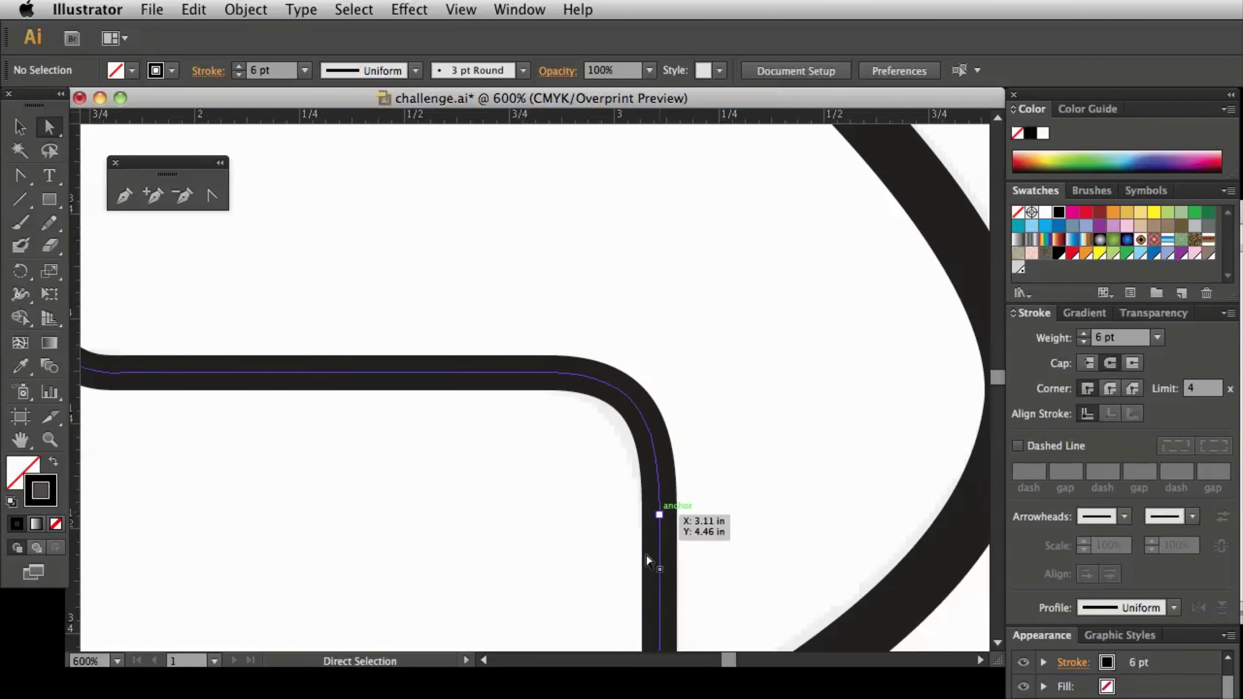
Round the road's lower-left bend by converting both its anchors to smooth points, with vertical handles on the upper anchor and horizontal handles on the lower
key("space")
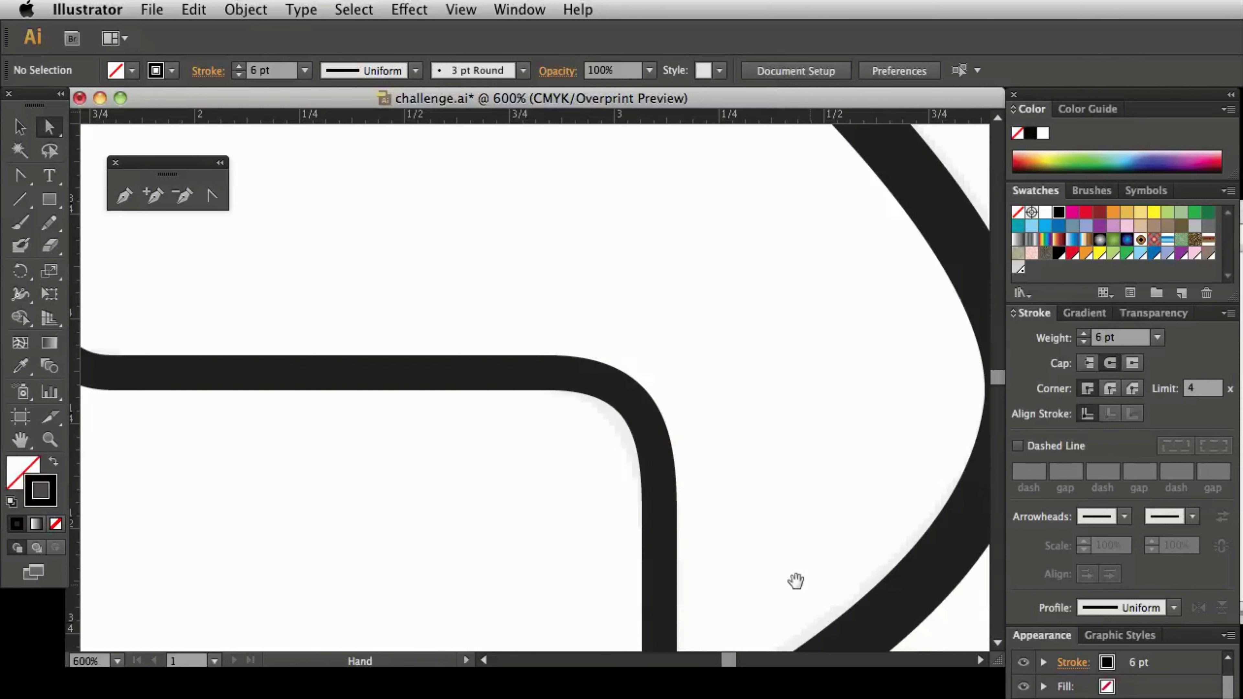
left_click_drag(793, 580, 723, 282)
scroll(723, 282, "down", 10)
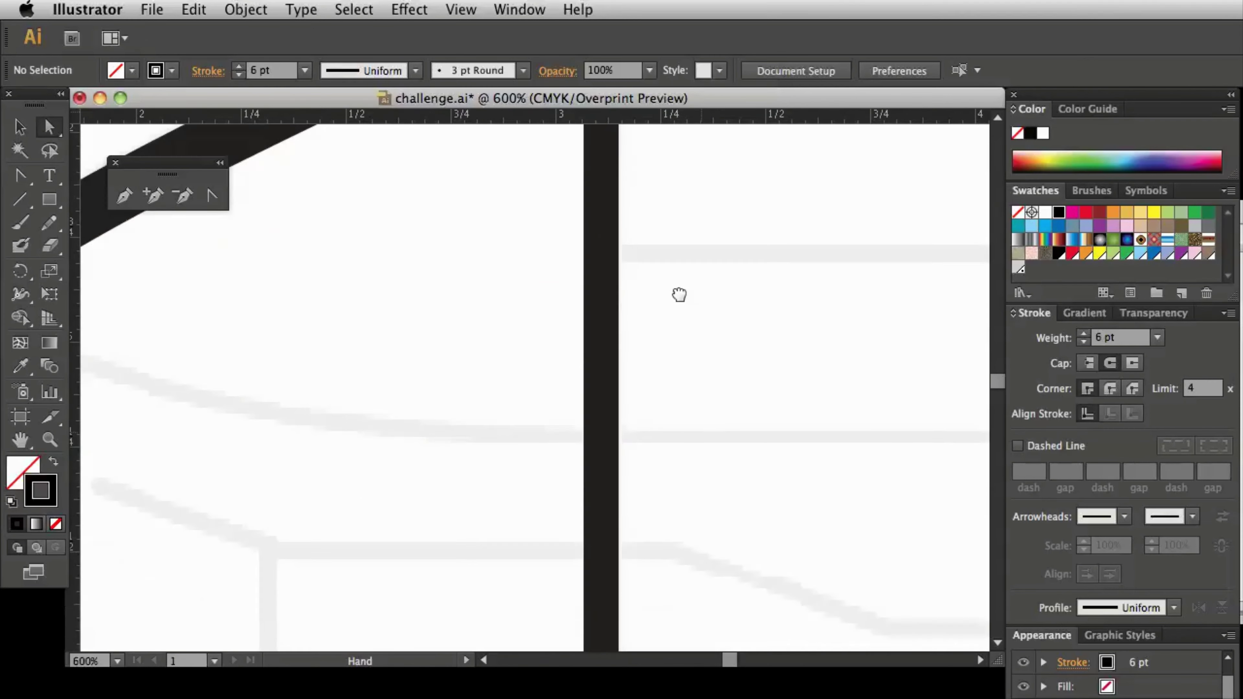
scroll(688, 428, "down", 8)
scroll(660, 491, "right", 2)
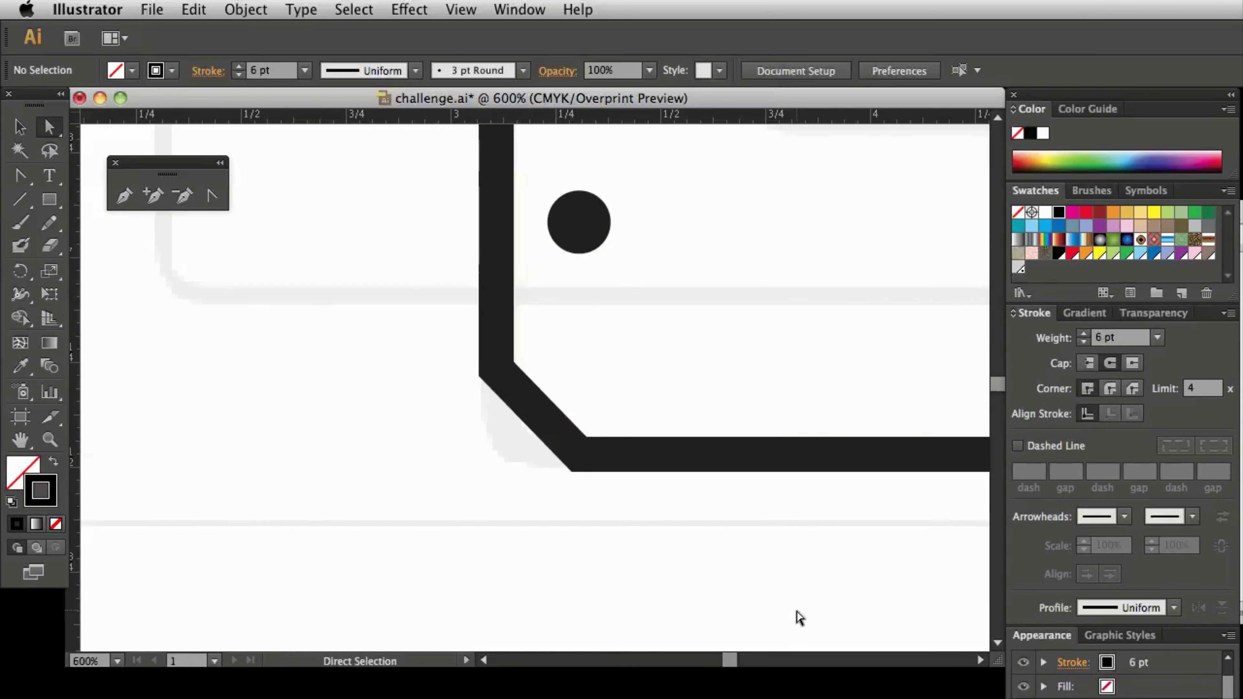
left_click(497, 368)
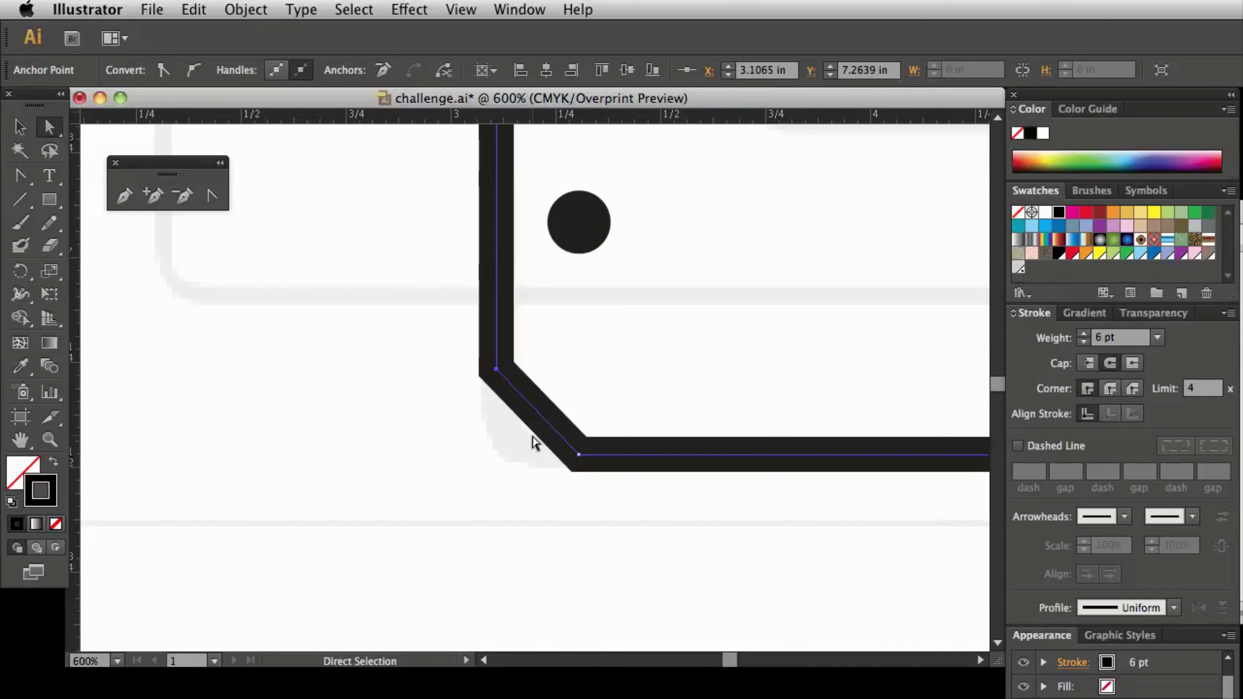
left_click(212, 197)
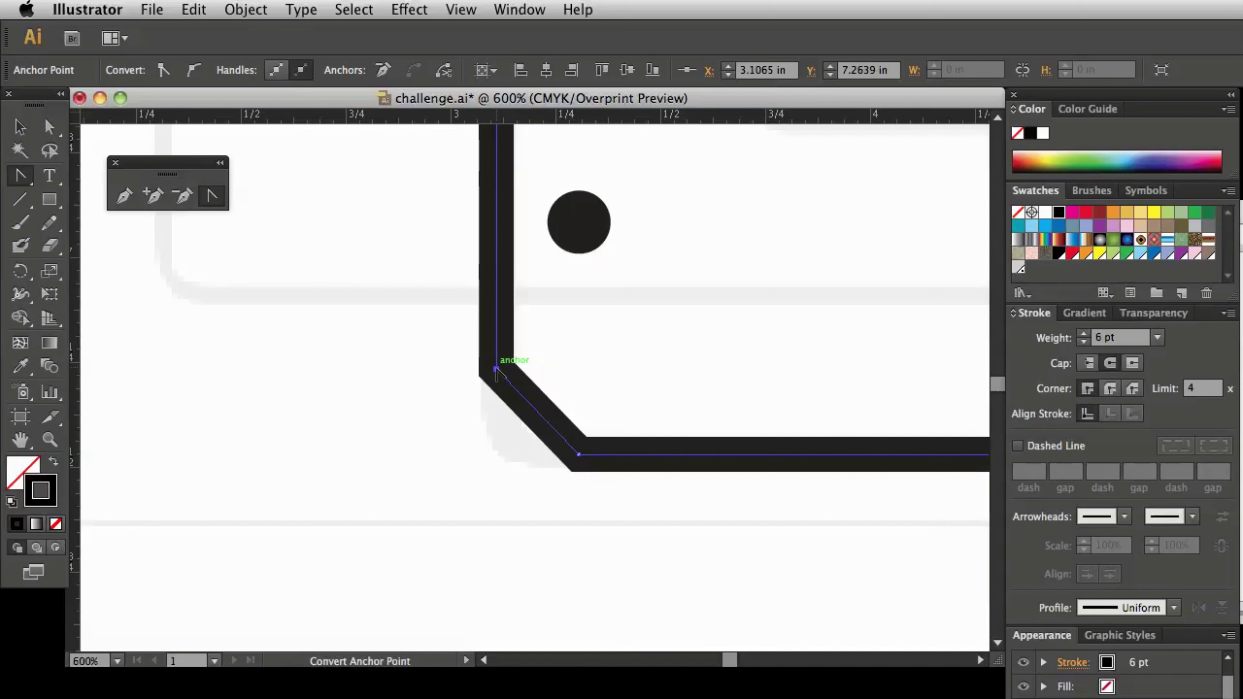
left_click_drag(496, 368, 494, 436)
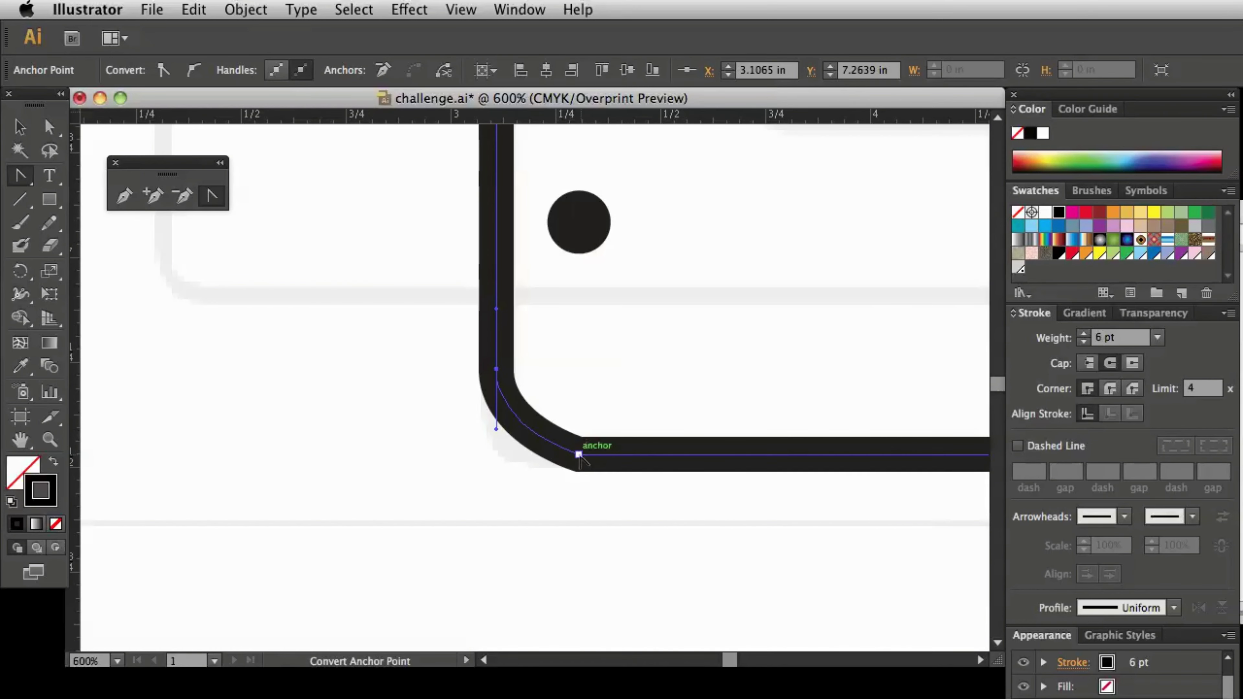
left_click_drag(579, 455, 631, 469)
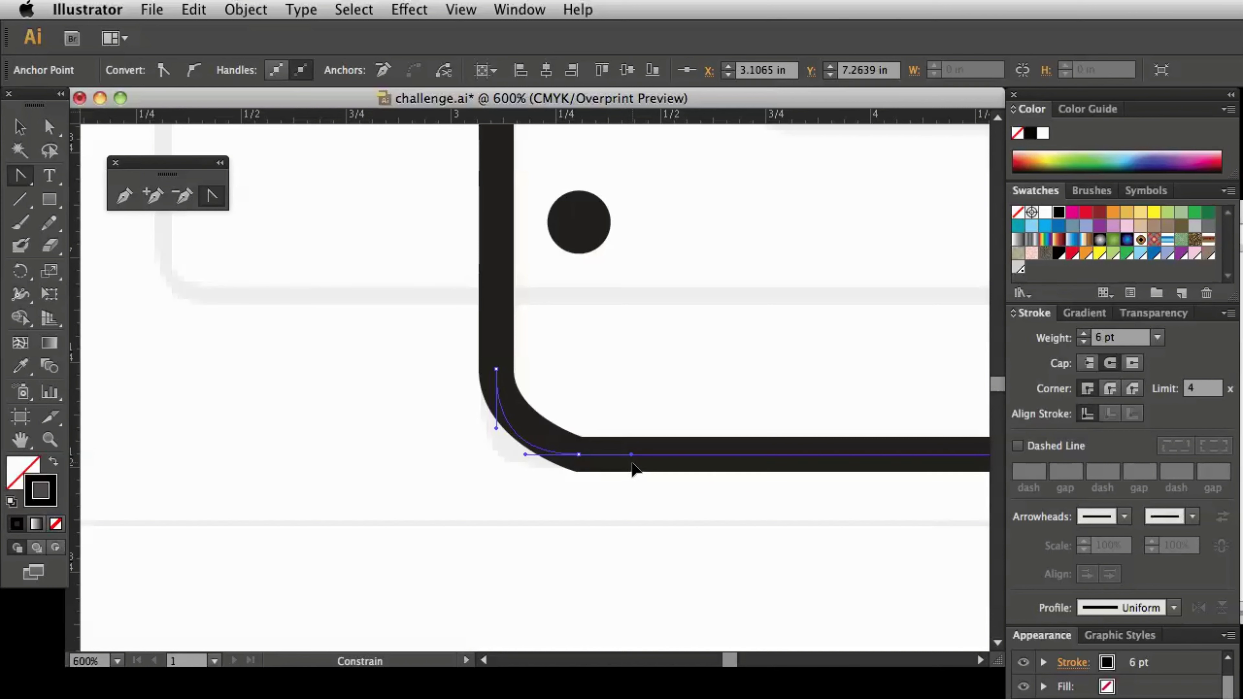
left_click(632, 469)
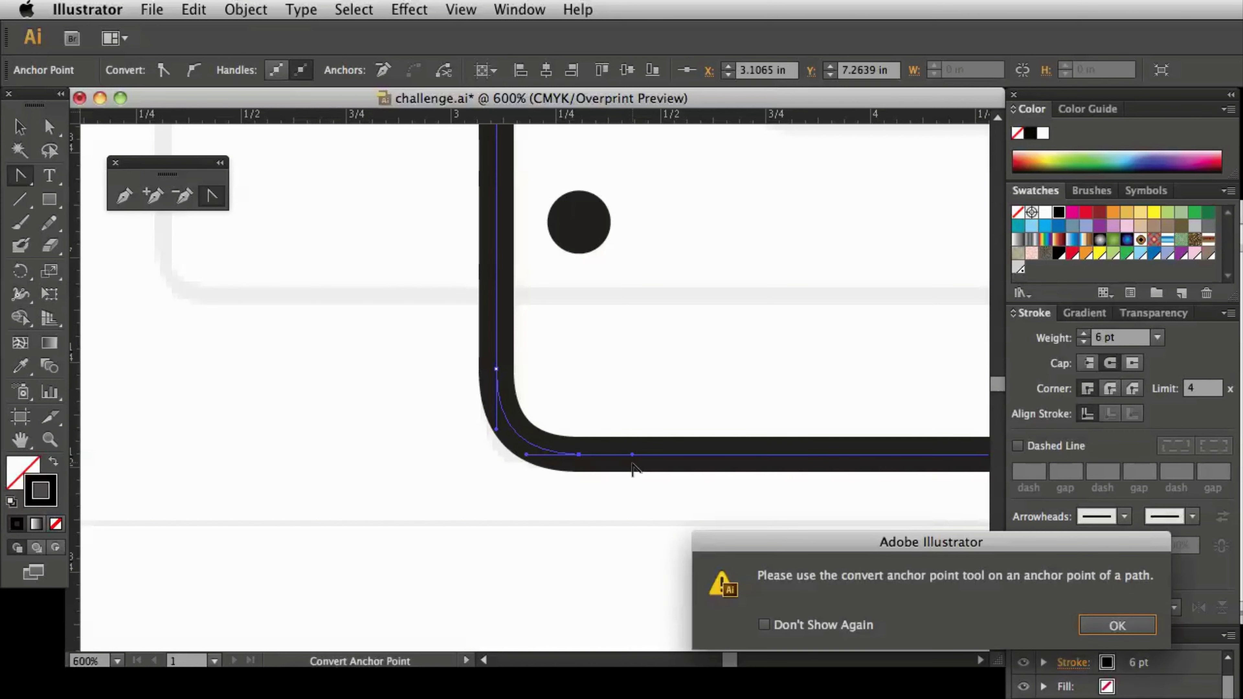
left_click(1114, 626)
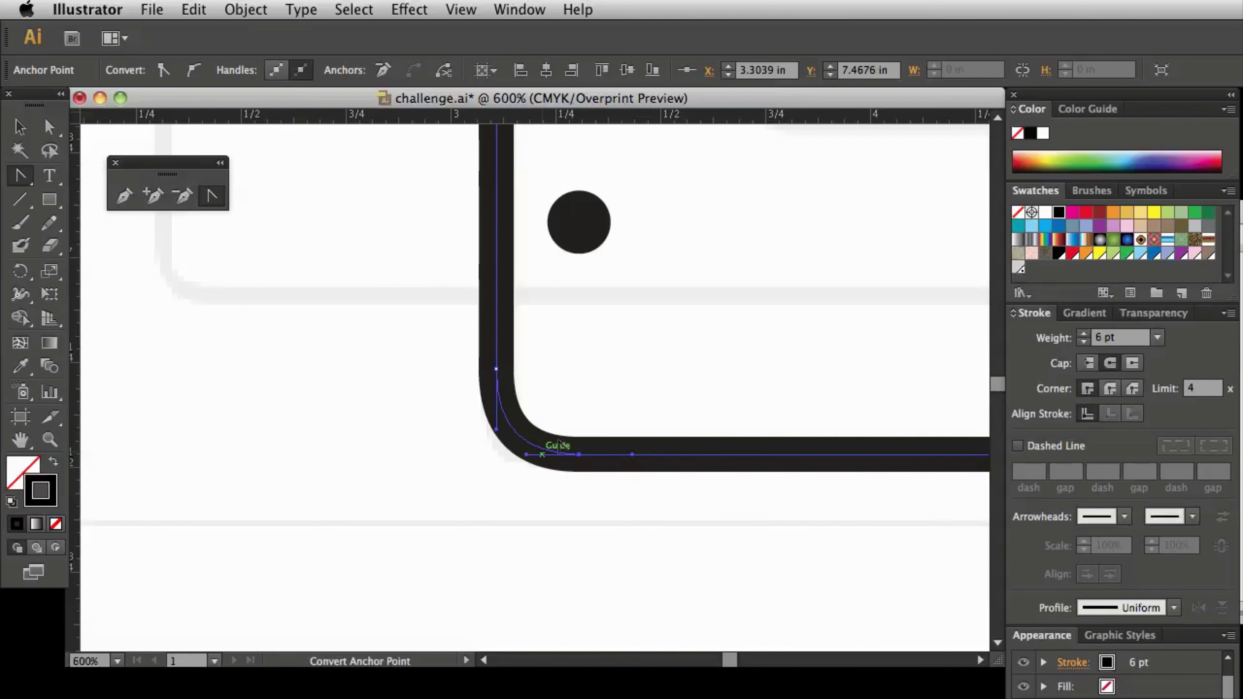
Lengthen the two handles facing the corner of the lower-left bend to push its curve outward onto the template, and deselect the path
left_click(50, 128)
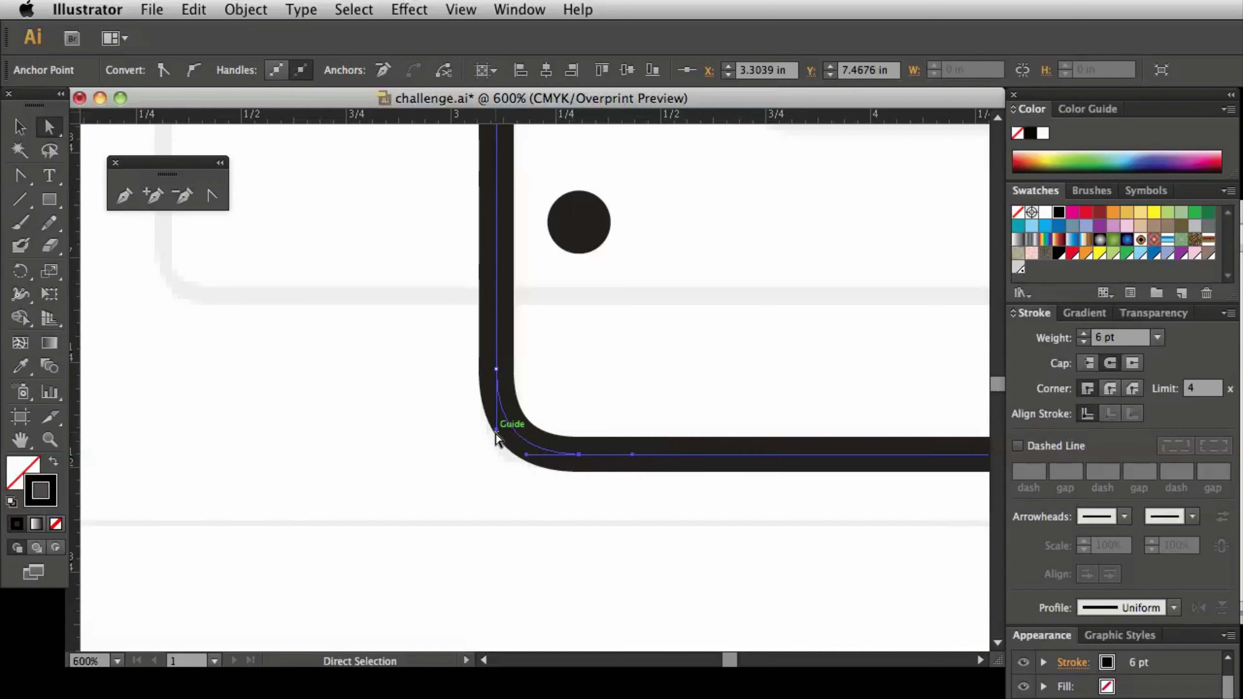
left_click(413, 459)
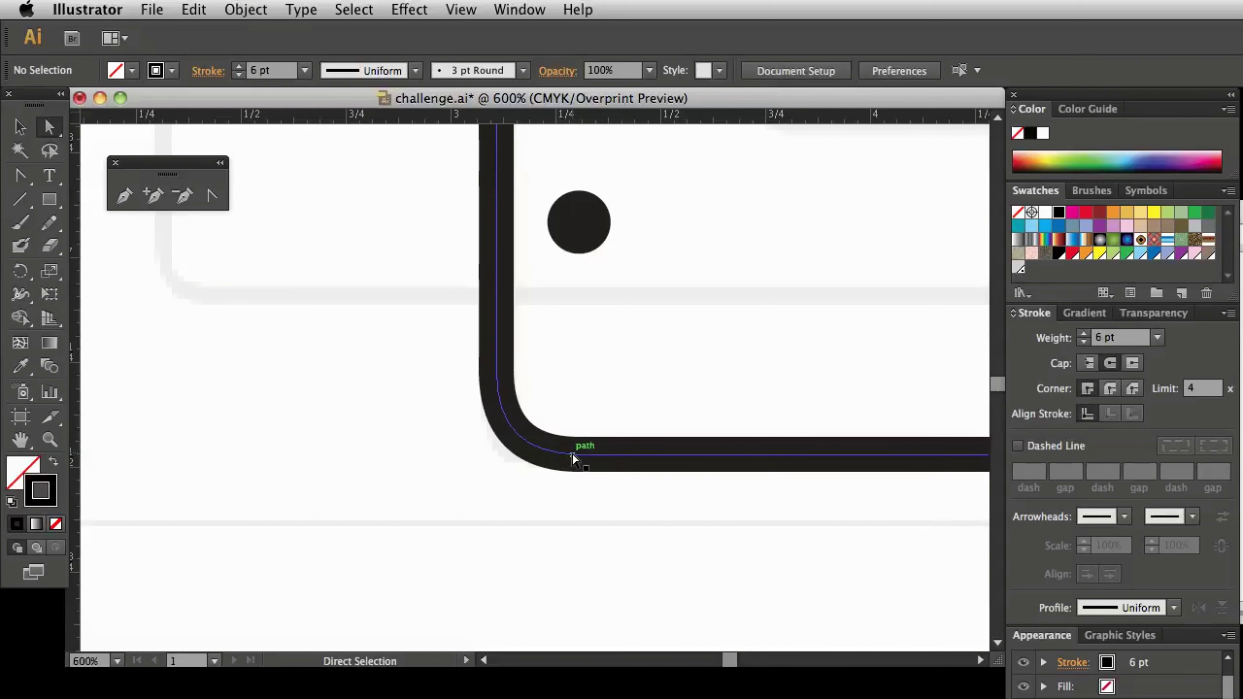
left_click(584, 455)
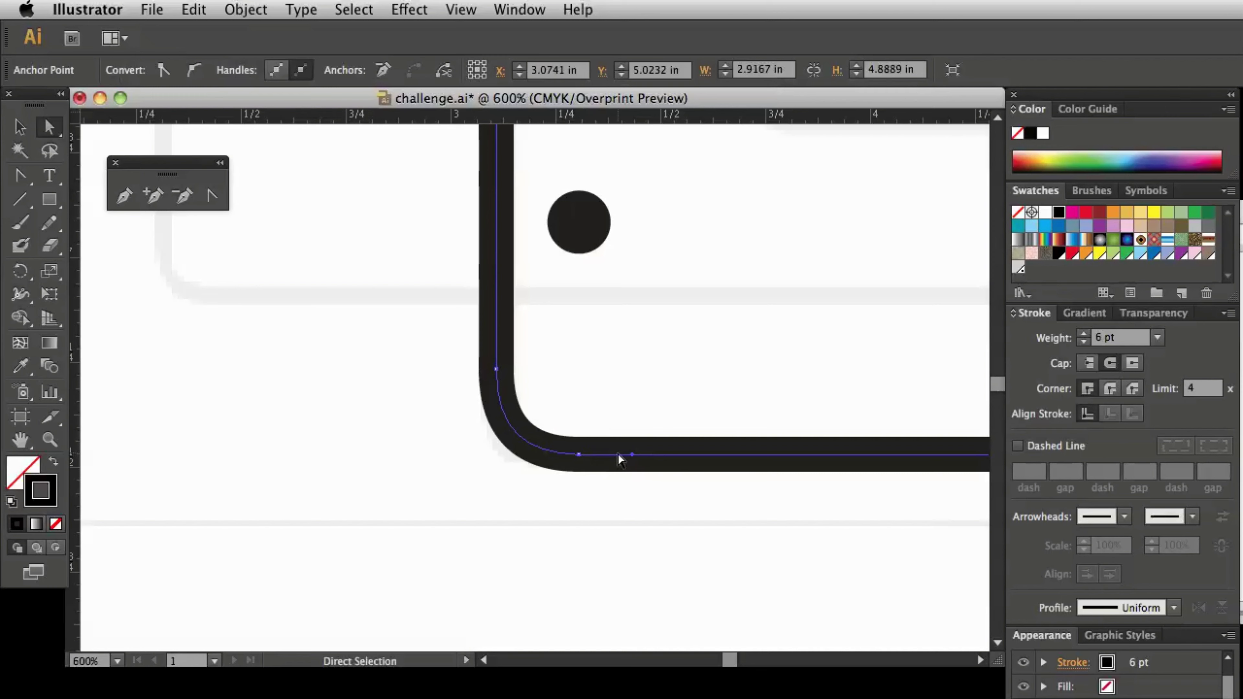
left_click_drag(628, 454, 494, 436)
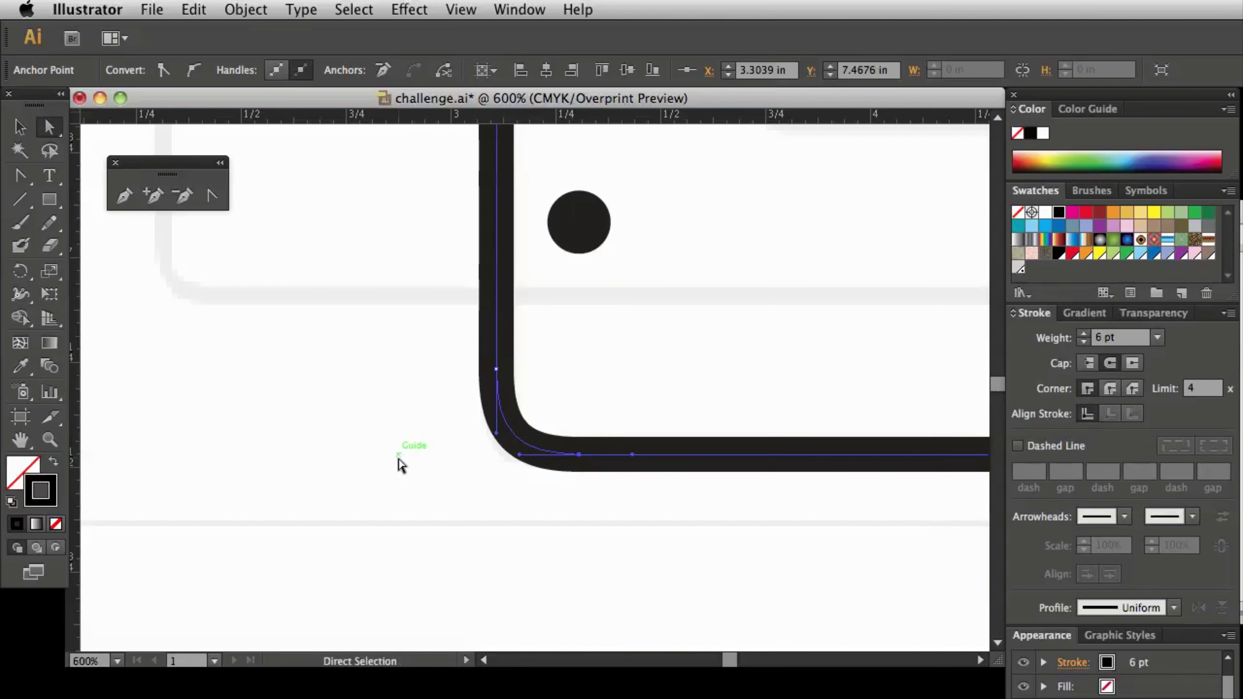
left_click(383, 505)
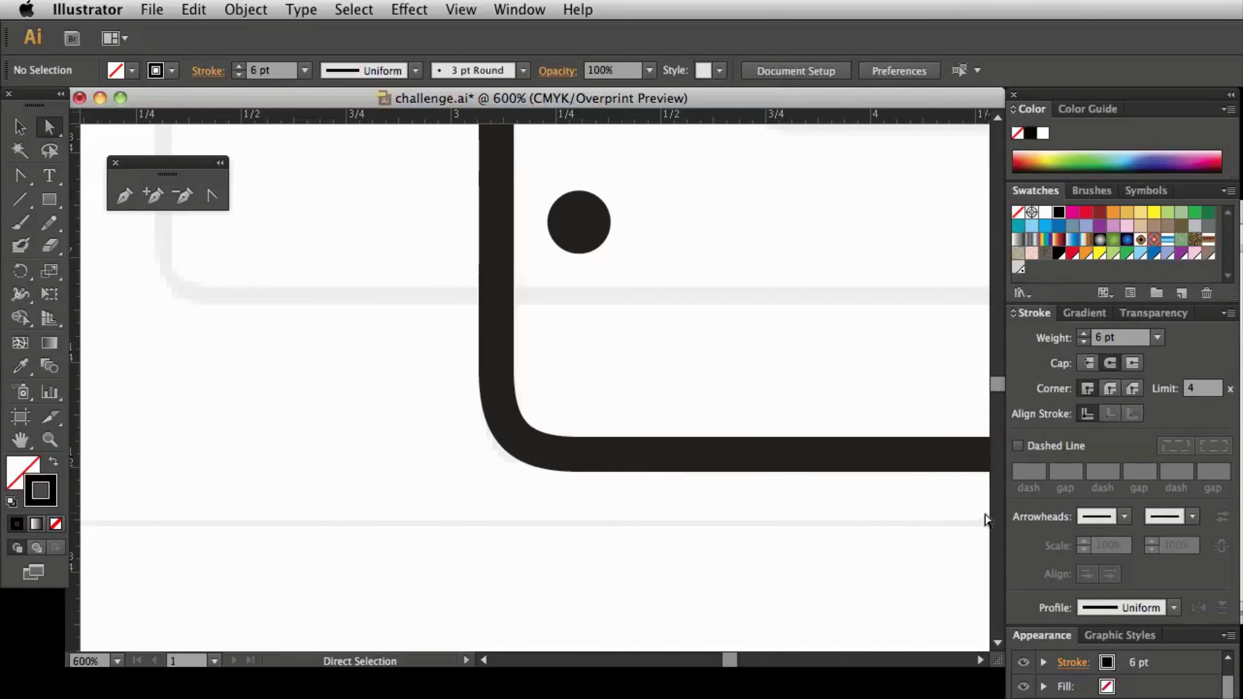
Move the end anchor of the road's right-hand vertical segment straight down to a Y position of about 4.65 in to match the template, and deselect it
key("space")
left_click_drag(927, 450, 488, 436)
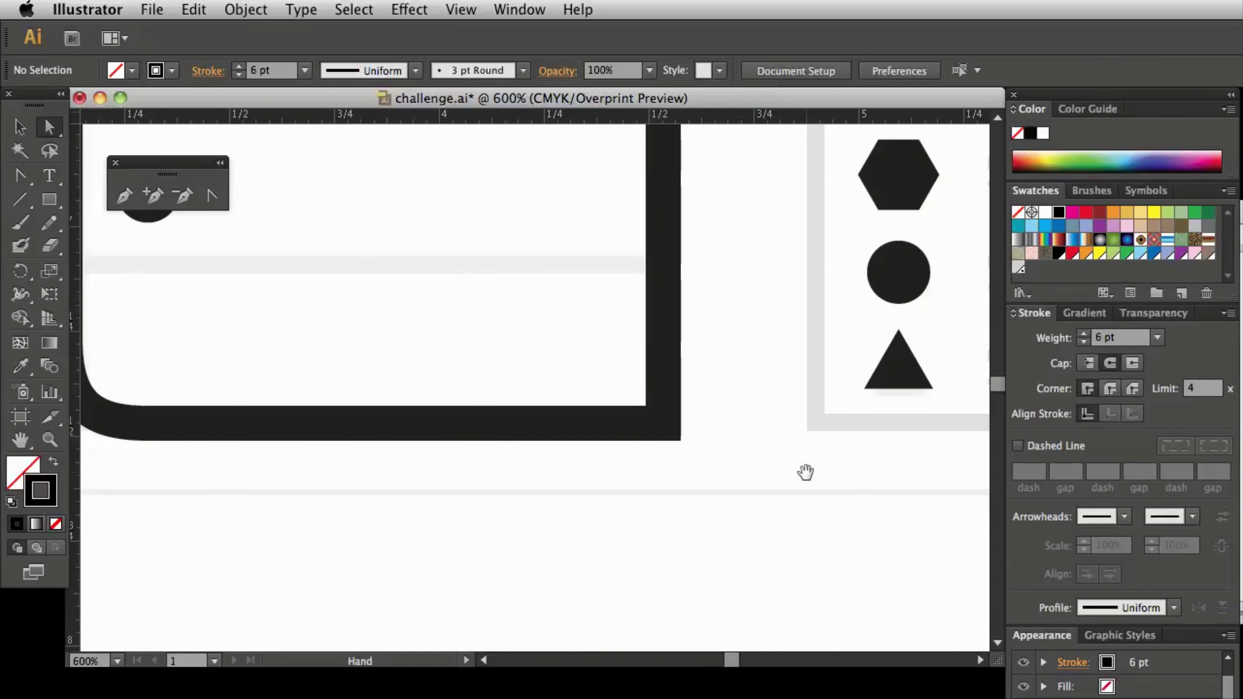
left_click_drag(705, 494, 682, 547)
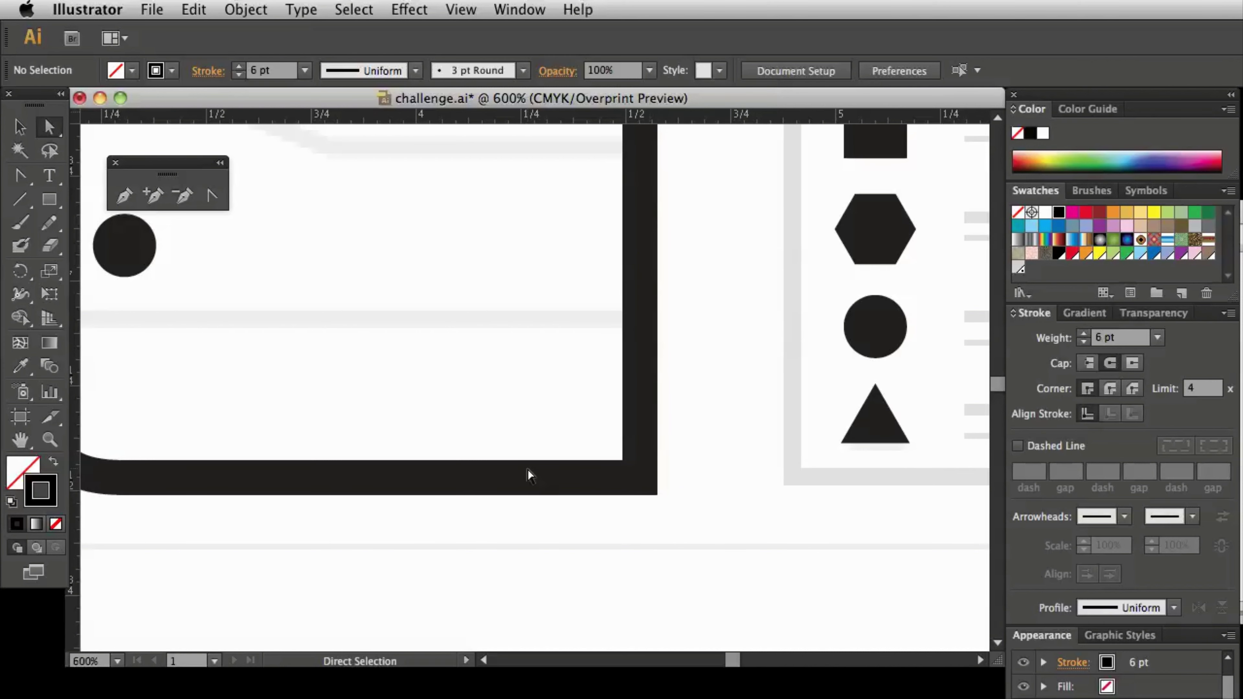
left_click_drag(741, 316, 746, 544)
left_click_drag(788, 364, 789, 502)
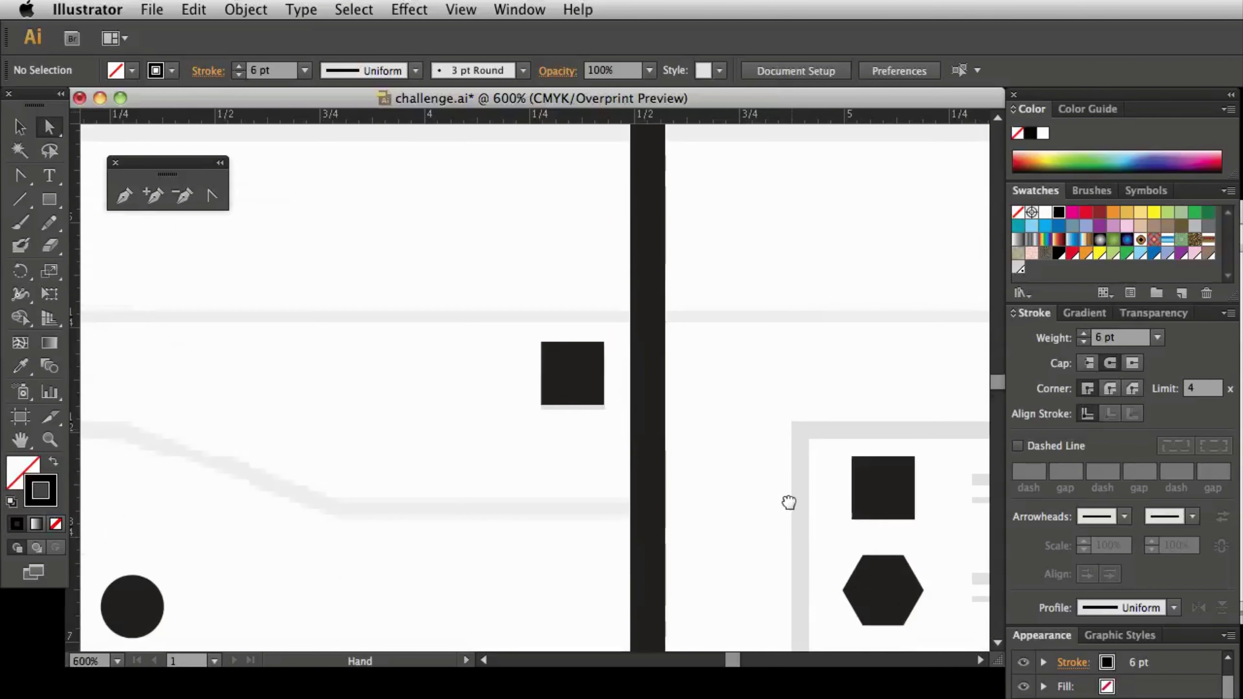
left_click_drag(802, 238, 810, 518)
mouse_move(822, 290)
left_mouse_down()
mouse_move(820, 517)
mouse_move(842, 351)
mouse_move(835, 406)
left_mouse_up()
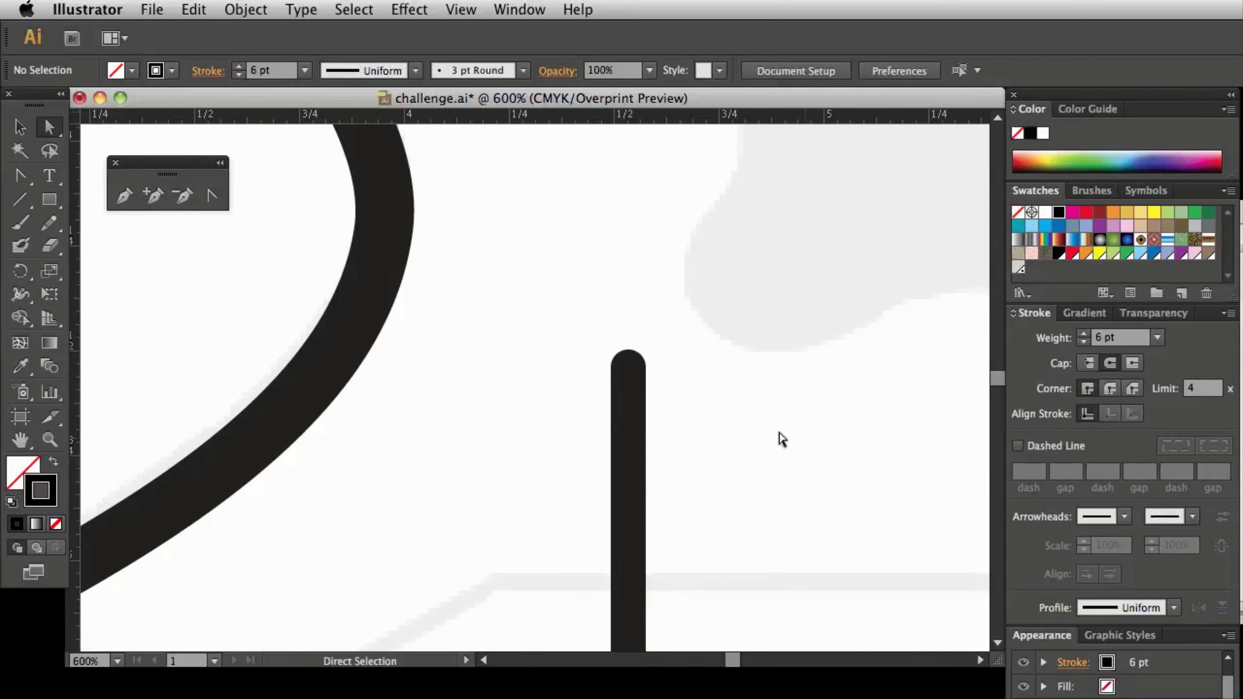
left_click(628, 368)
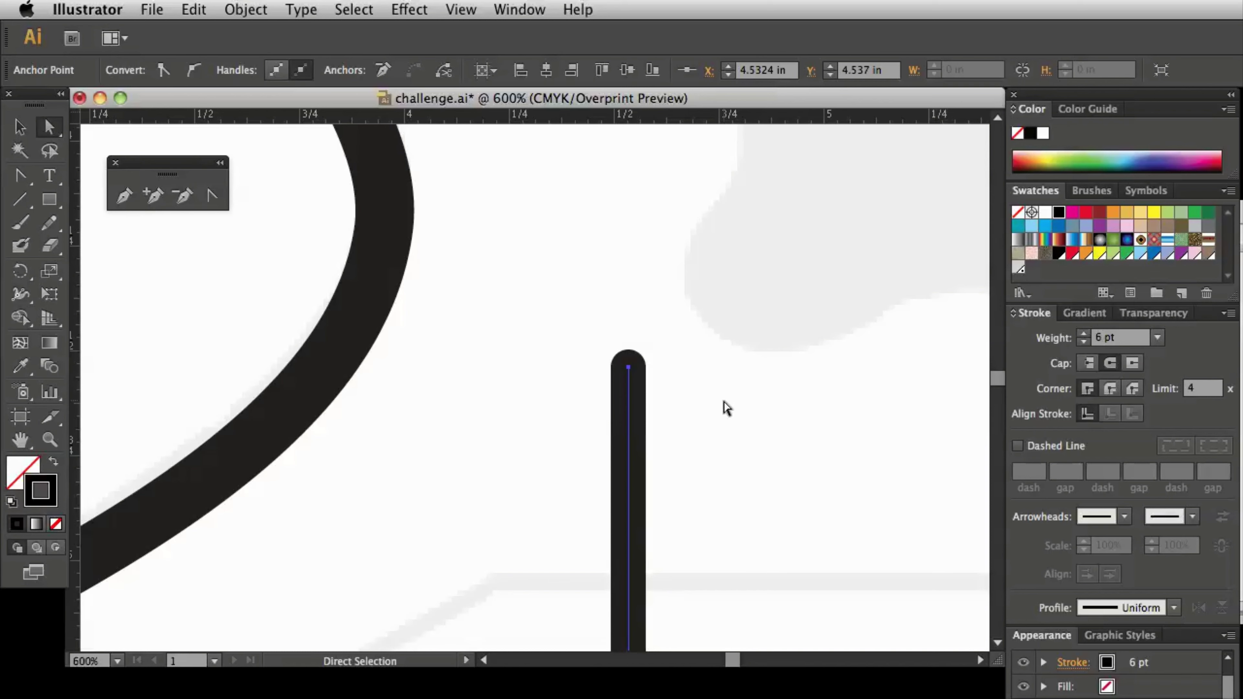
key("Down")
key("Down")
key("Down")
key("Down")
key("Down")
key("Down")
key("Down")
key("Down")
key("Down")
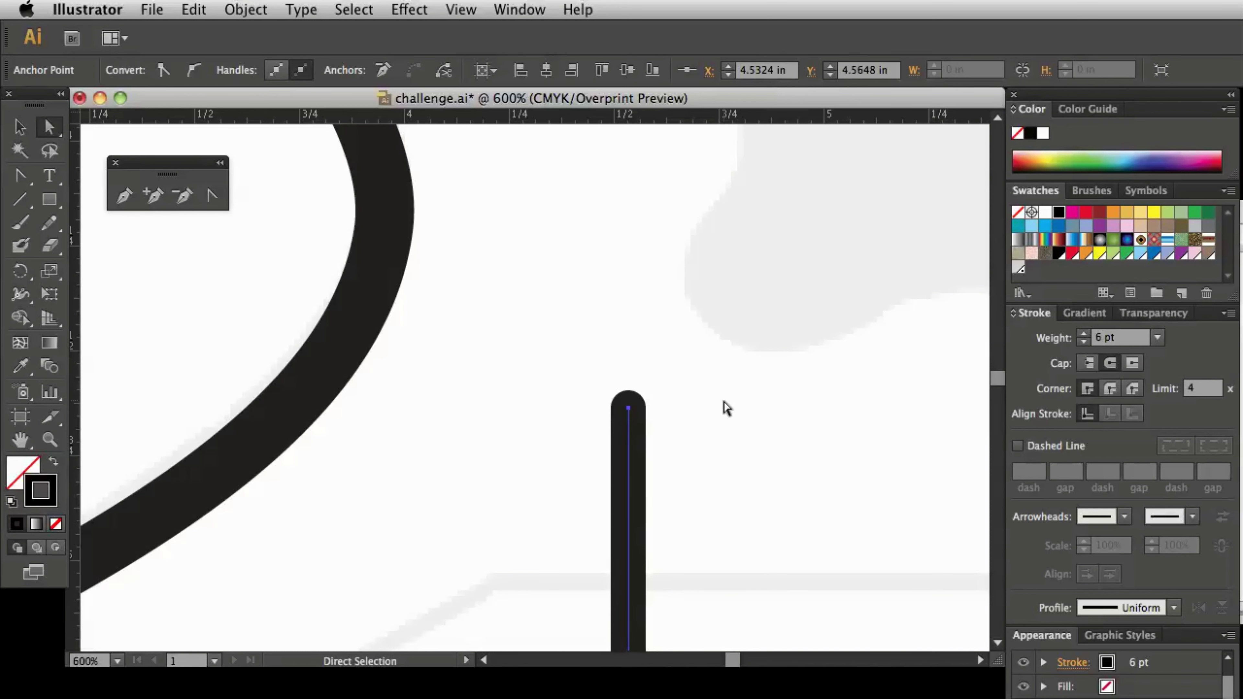
key("Down")
key("Down")
key("Down")
key("Down")
key("Down")
key("Down")
key("Down")
key("Down")
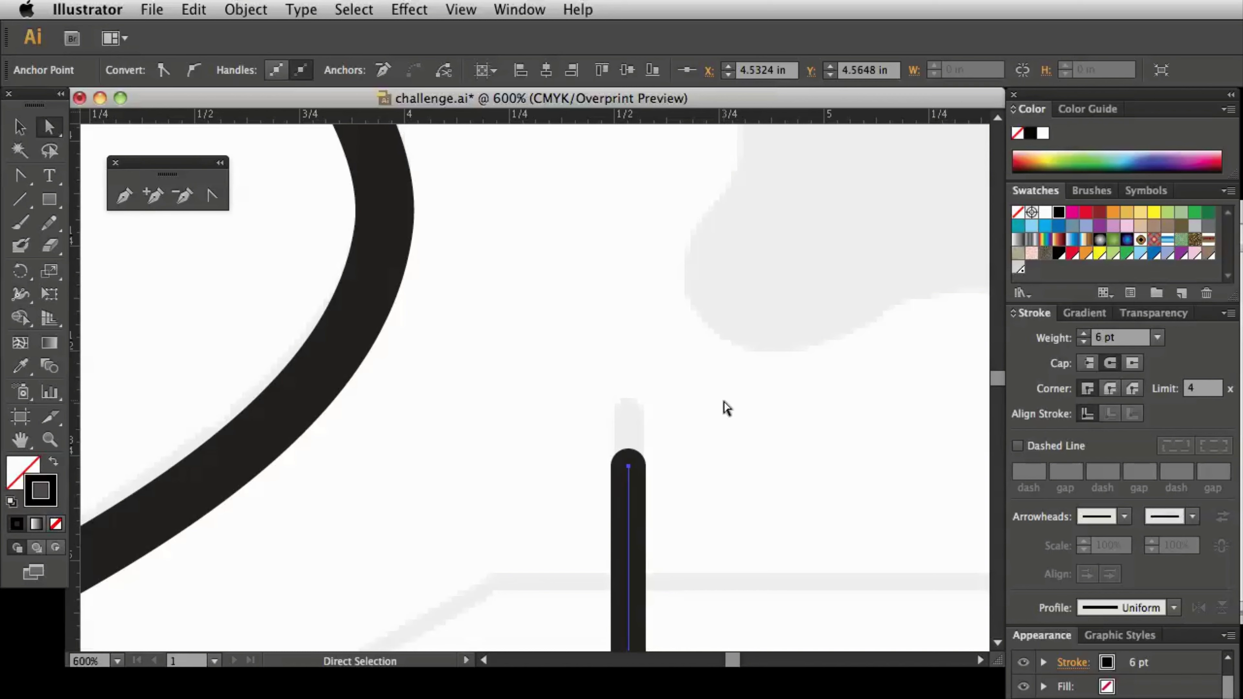
key("Up")
key("Up")
key("Up")
key("Up")
key("Up")
key("Up")
key("Up")
key("Up")
key("Up")
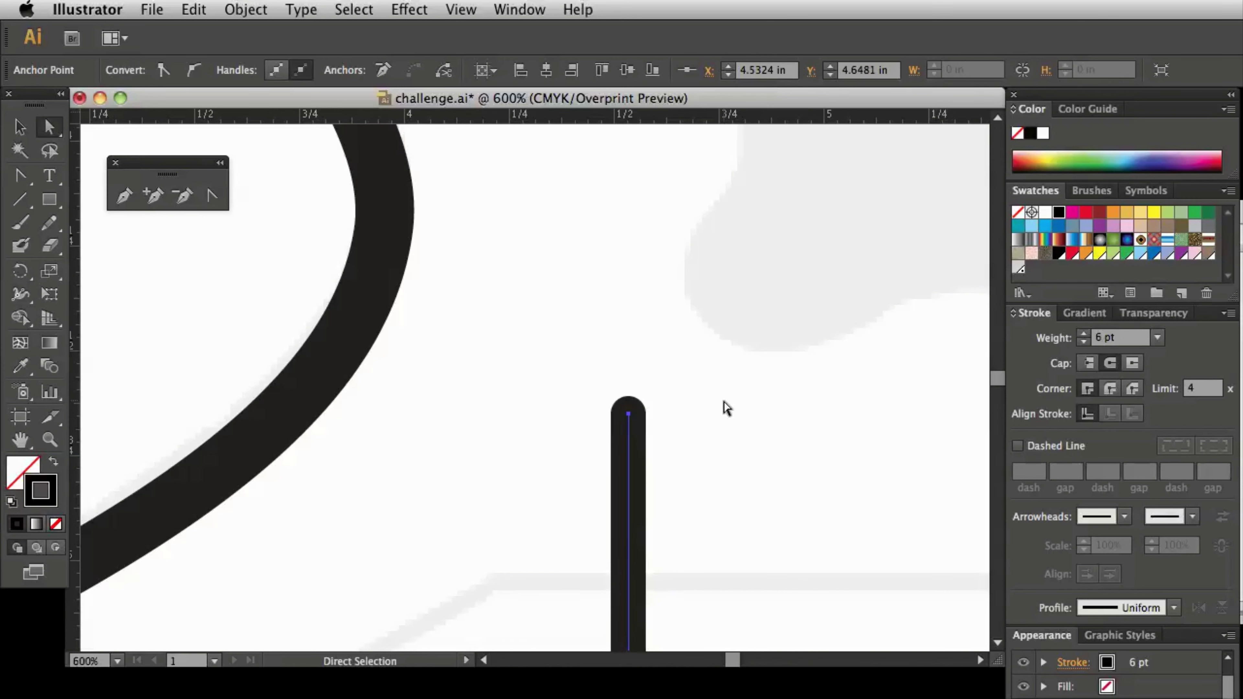
left_click(806, 460)
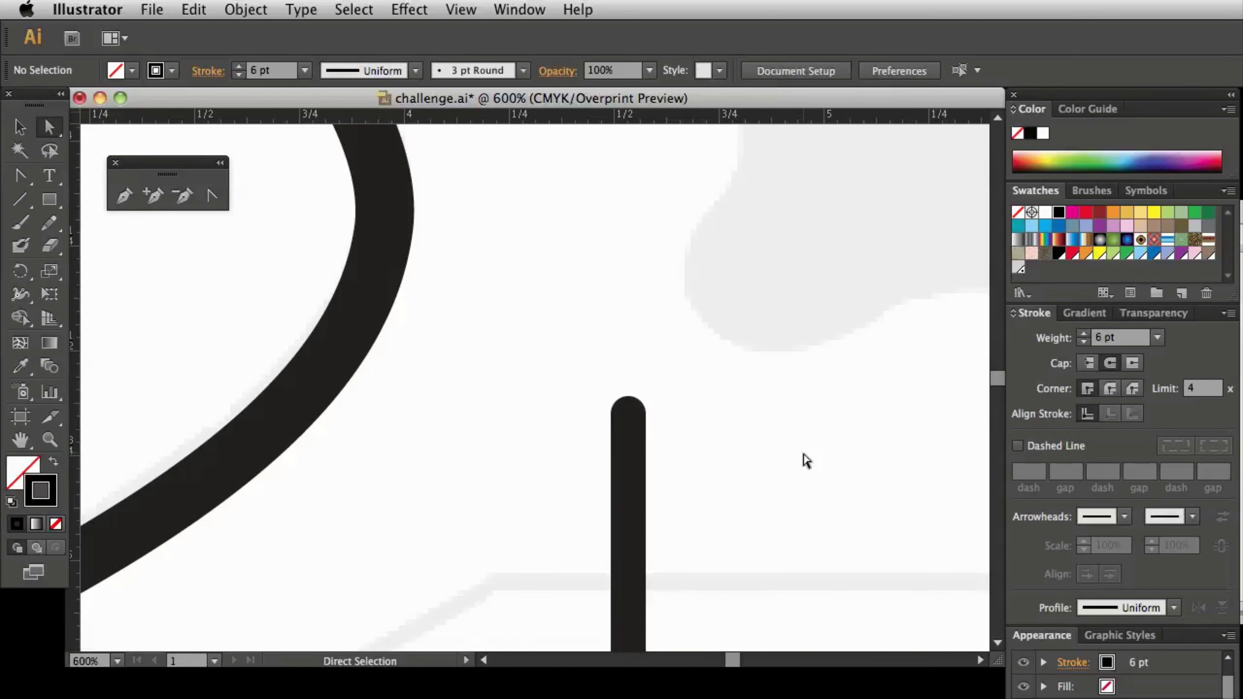
Convert the whole road path's stroke into a filled shape with Outline Stroke, and deselect it
left_click_drag(406, 383, 738, 563)
left_click_drag(431, 344, 740, 523)
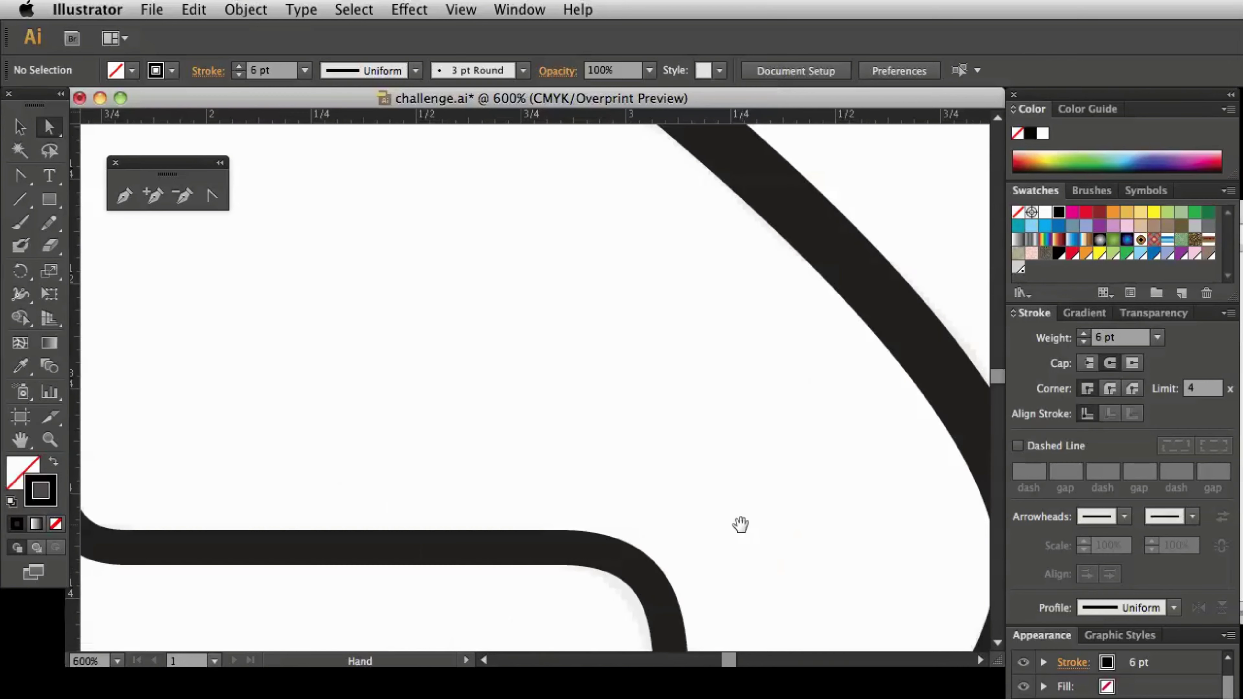
left_click_drag(452, 386, 591, 431)
left_click_drag(538, 361, 658, 505)
left_click_drag(579, 373, 602, 517)
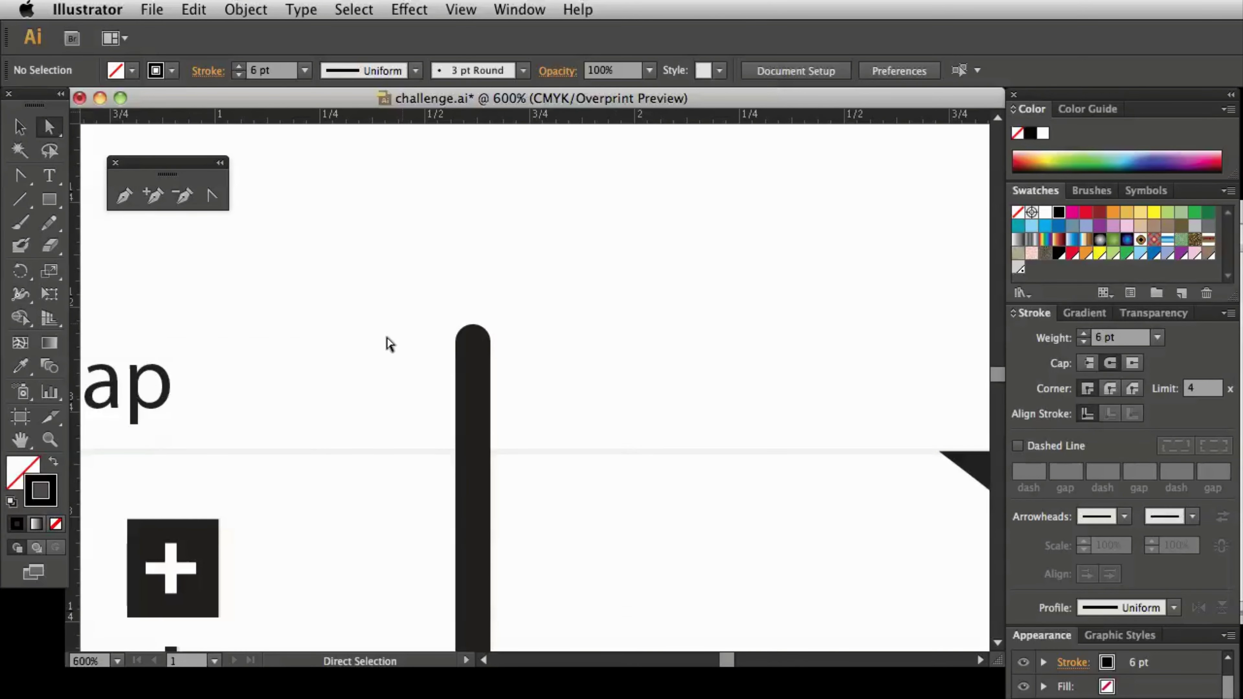
left_click(22, 129)
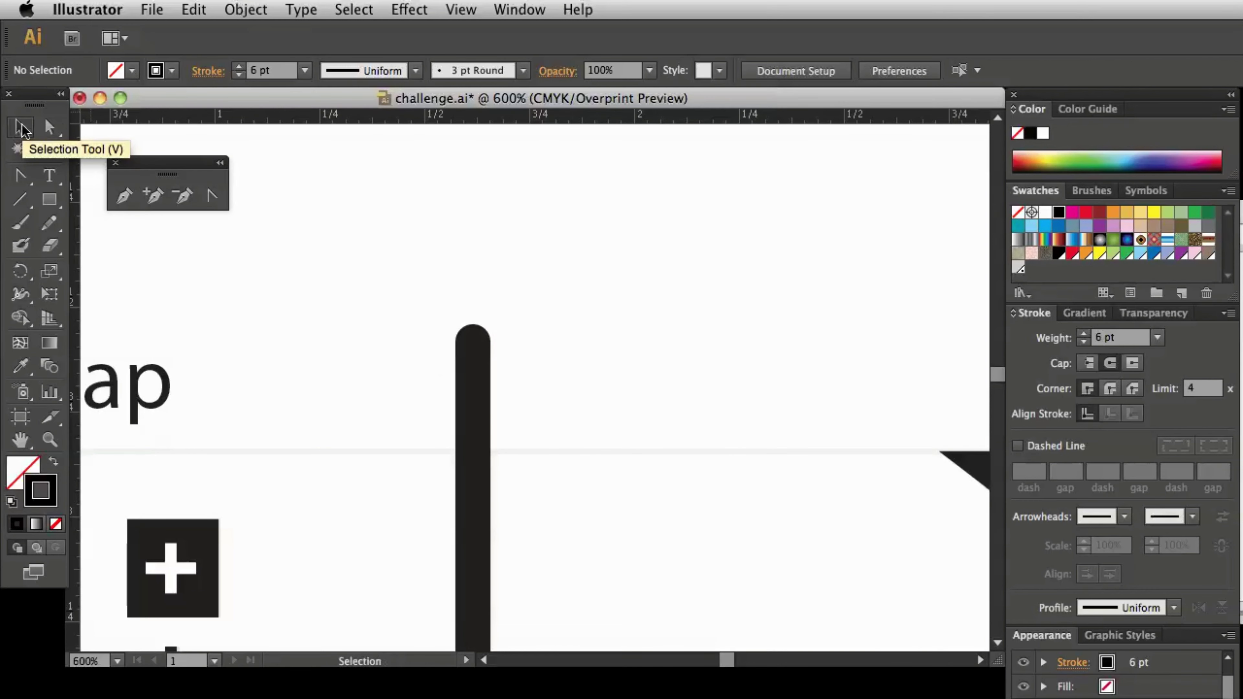
left_click(472, 413)
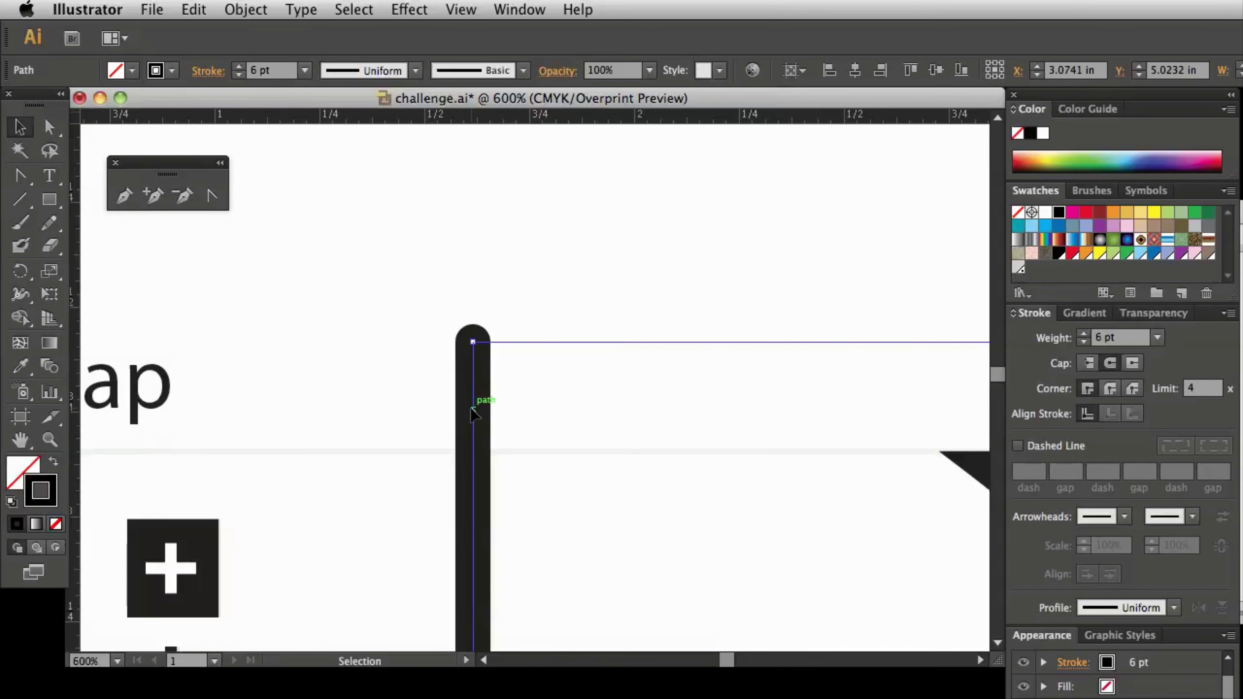
left_click(256, 12)
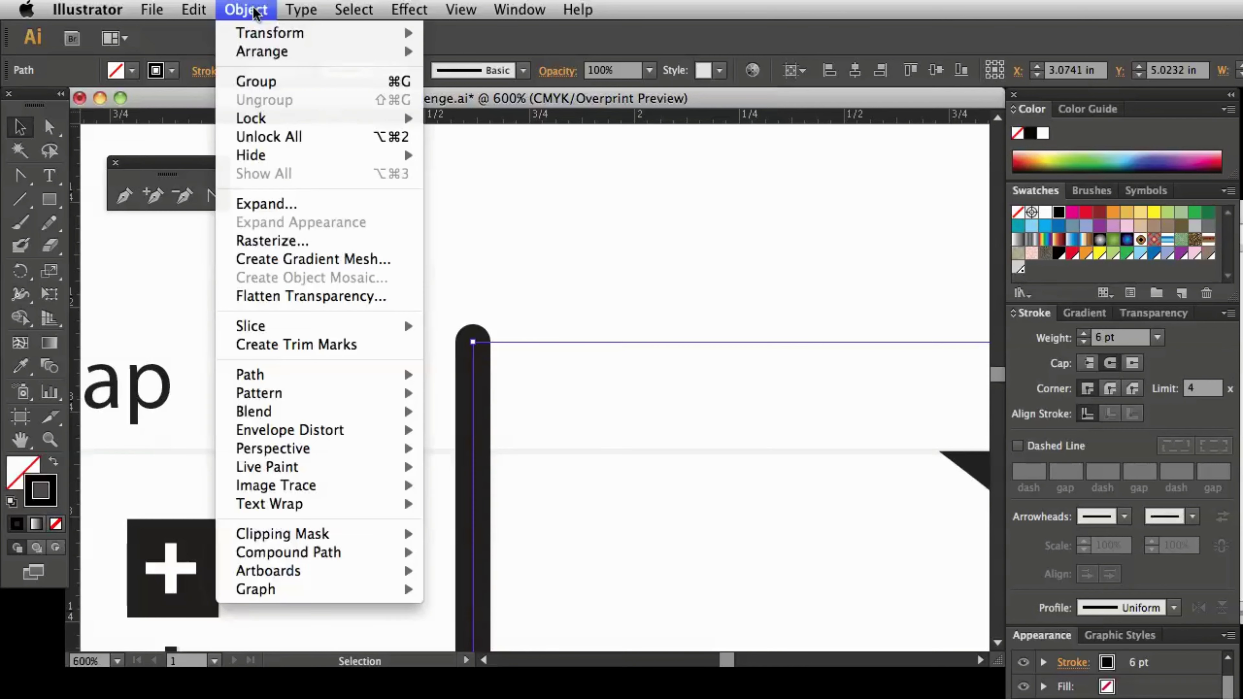
mouse_move(279, 375)
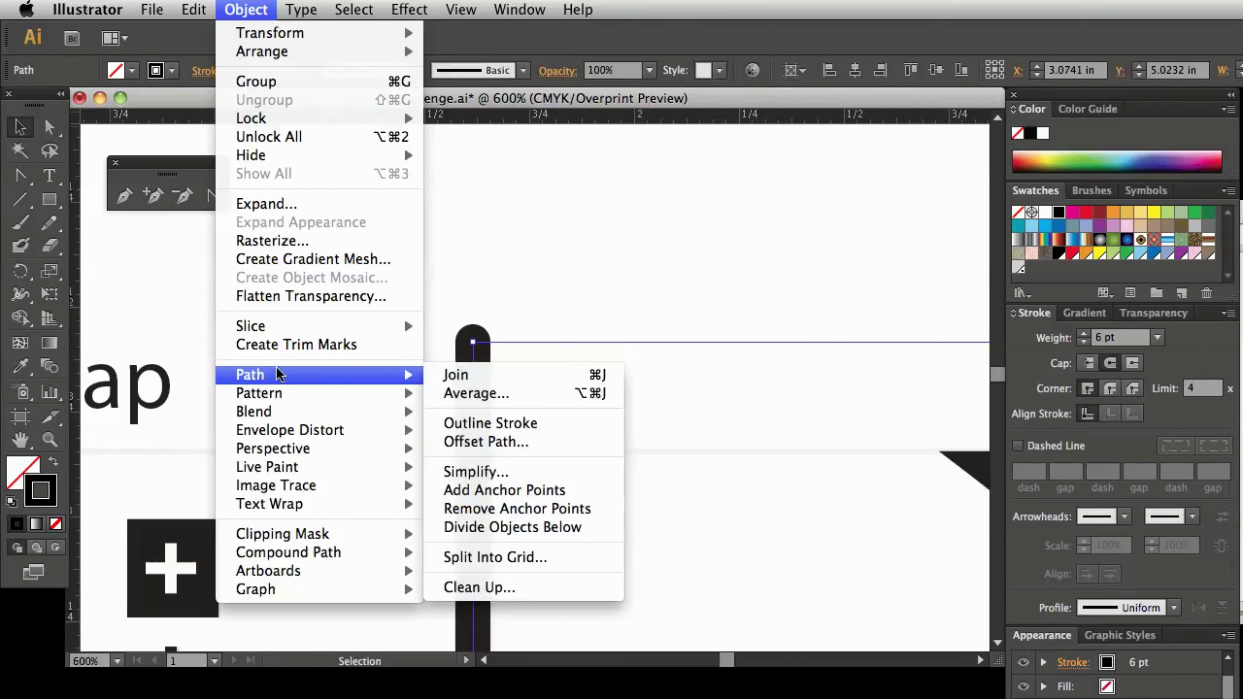
left_click(517, 424)
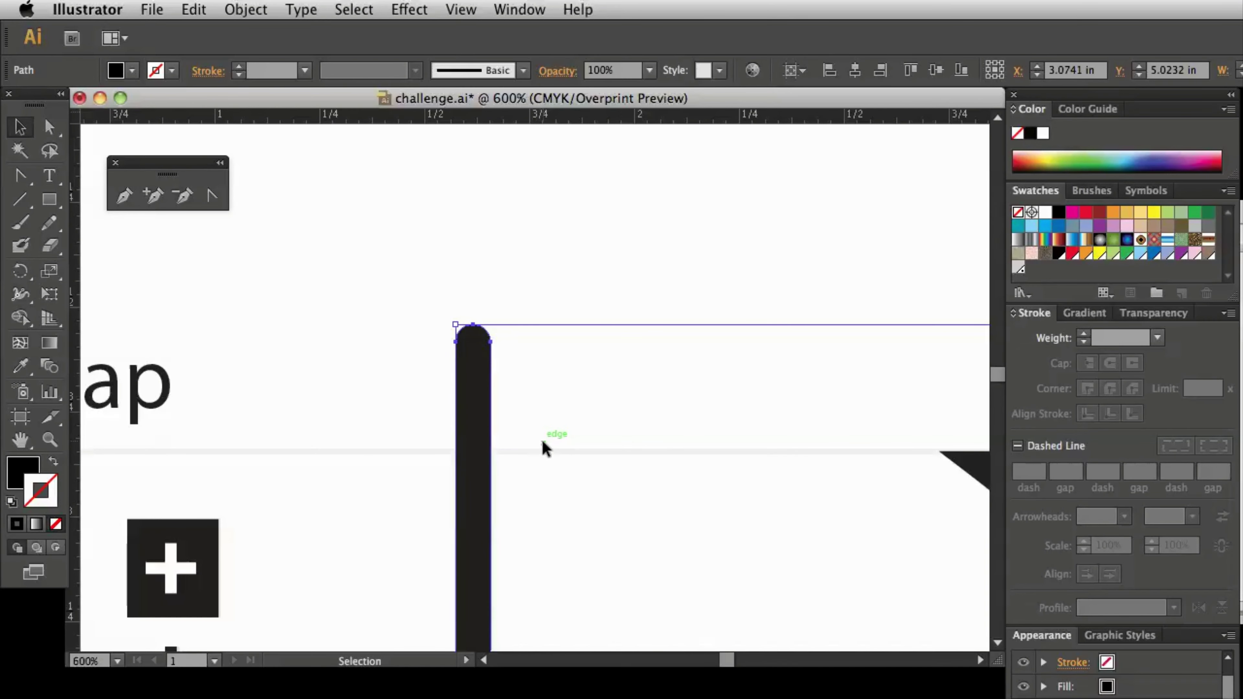
left_click(508, 266)
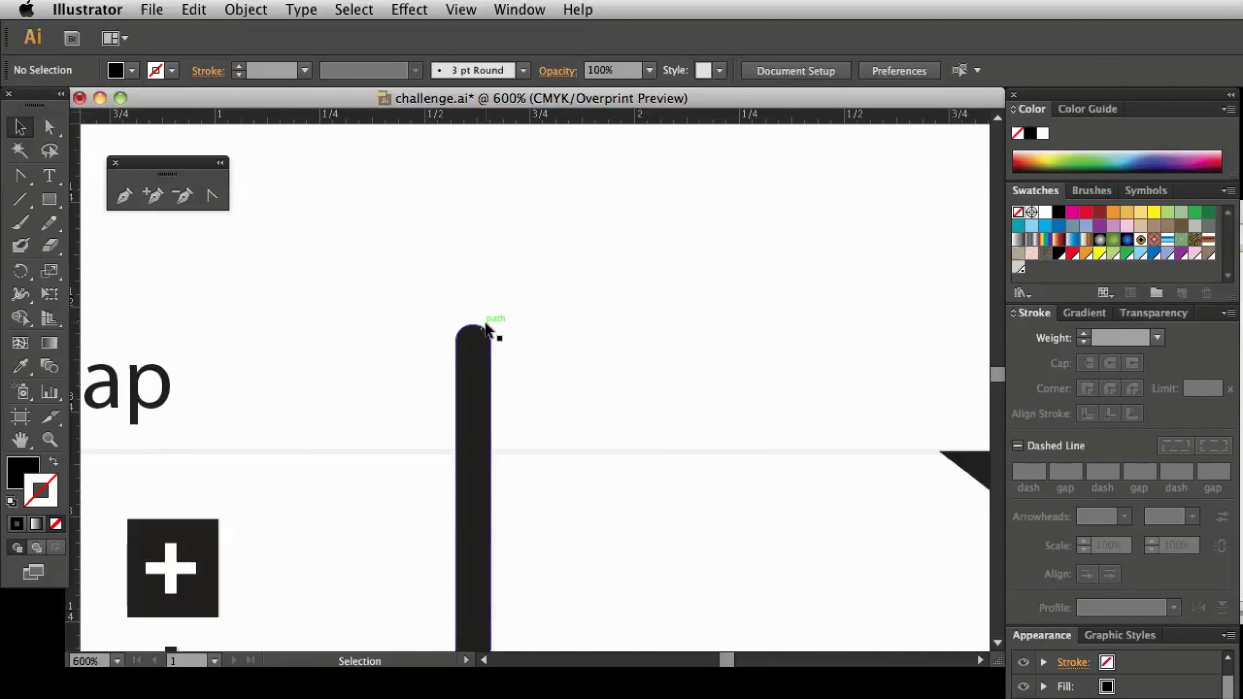
Draw a black rectangle without a stroke over the road's rounded upper-left end, its lower edge on the map's border line, and show the align and pathfinder options
left_click(50, 205)
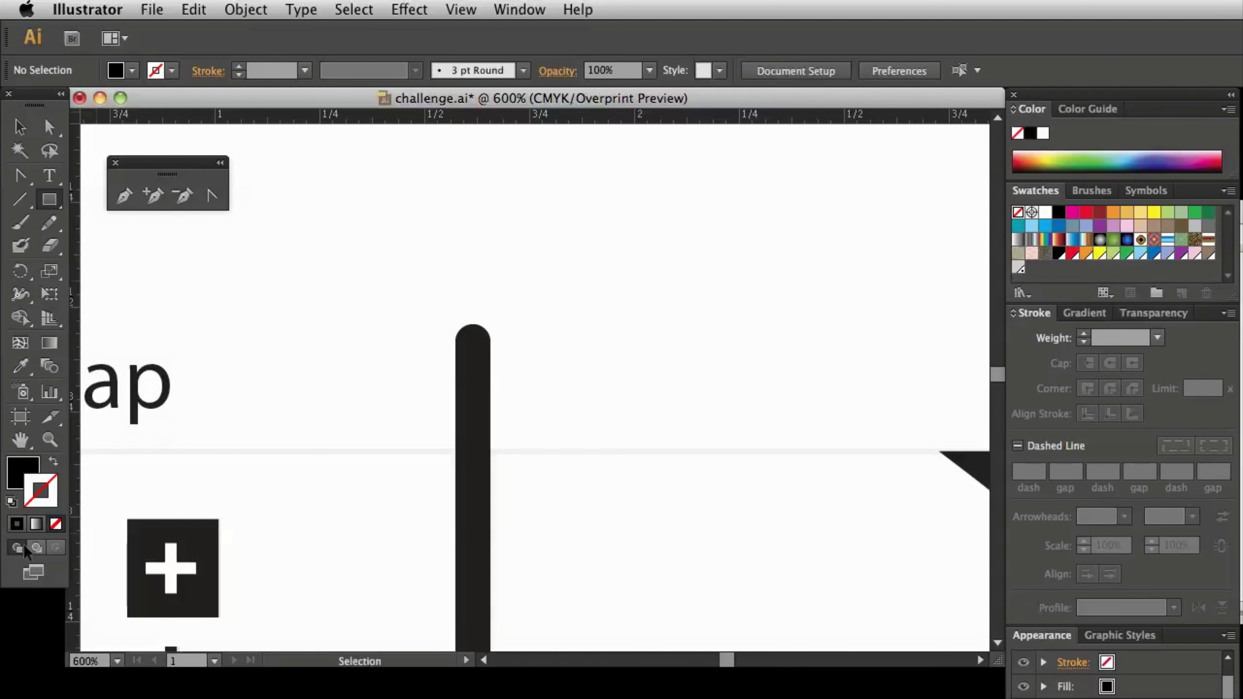
left_click(19, 475)
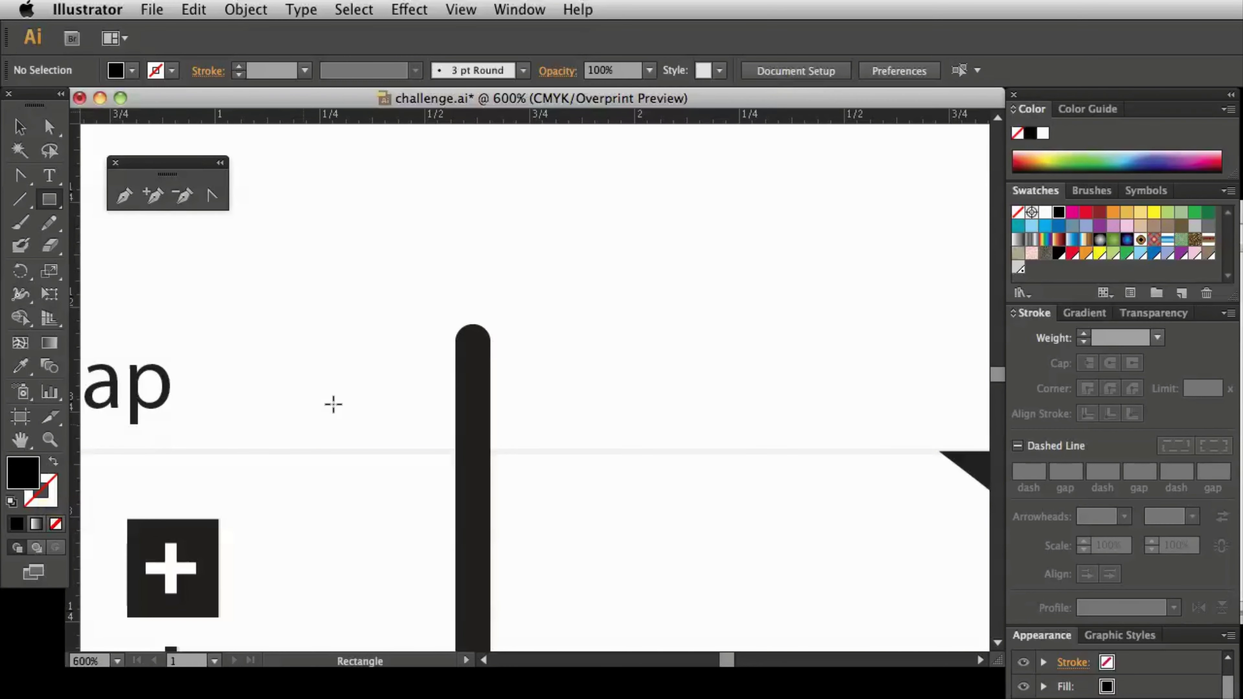
left_click_drag(351, 266, 585, 450)
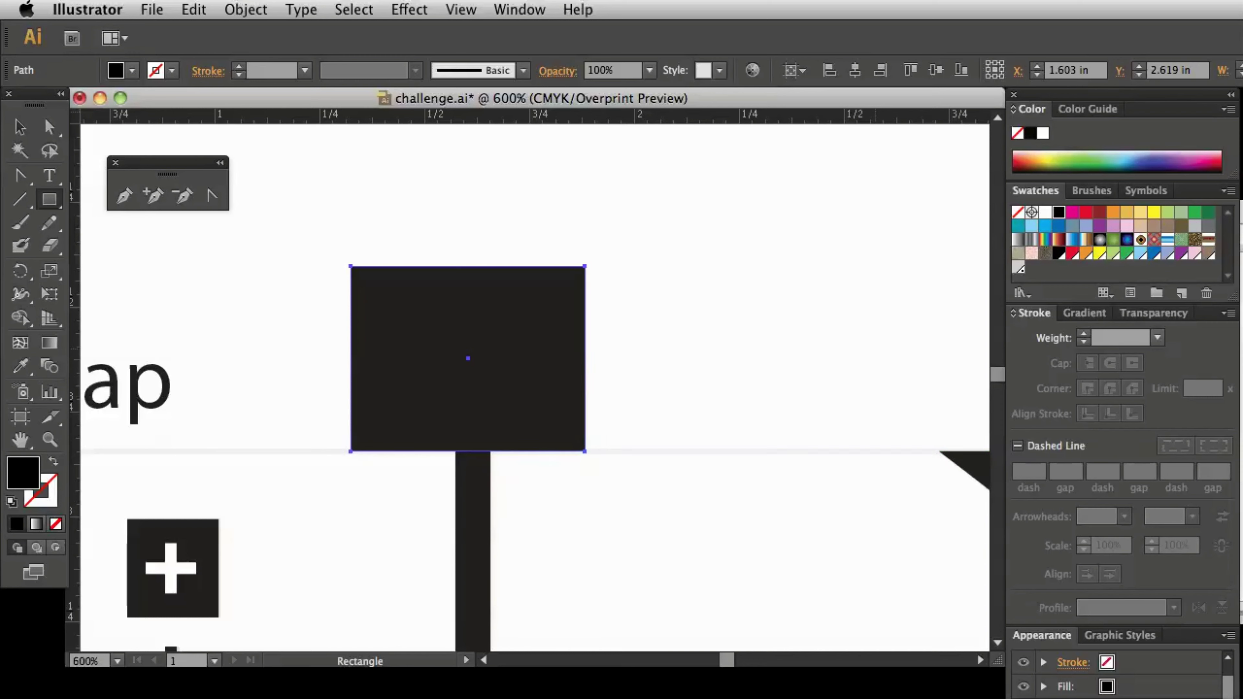
key("shift+F7")
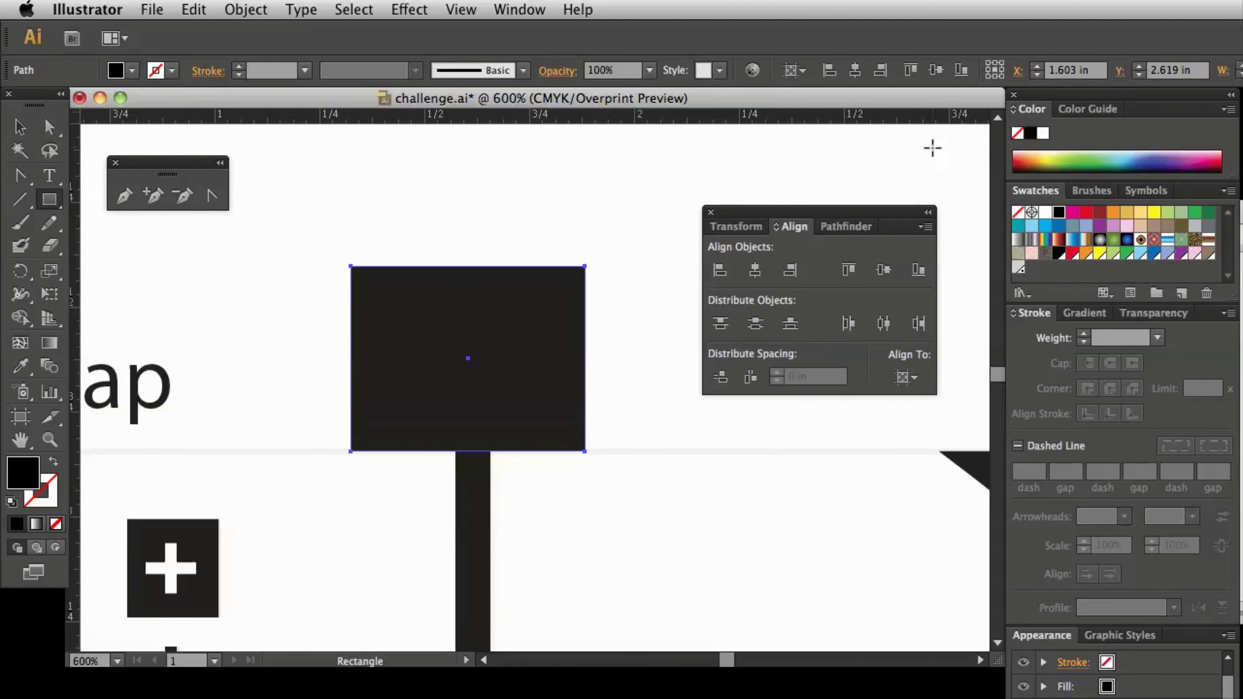
Subtract the black rectangle from the outlined road with the Pathfinder Minus Front operation, cutting the road's rounded upper end flush with the map border, and deselect it
key("v")
left_click(523, 9)
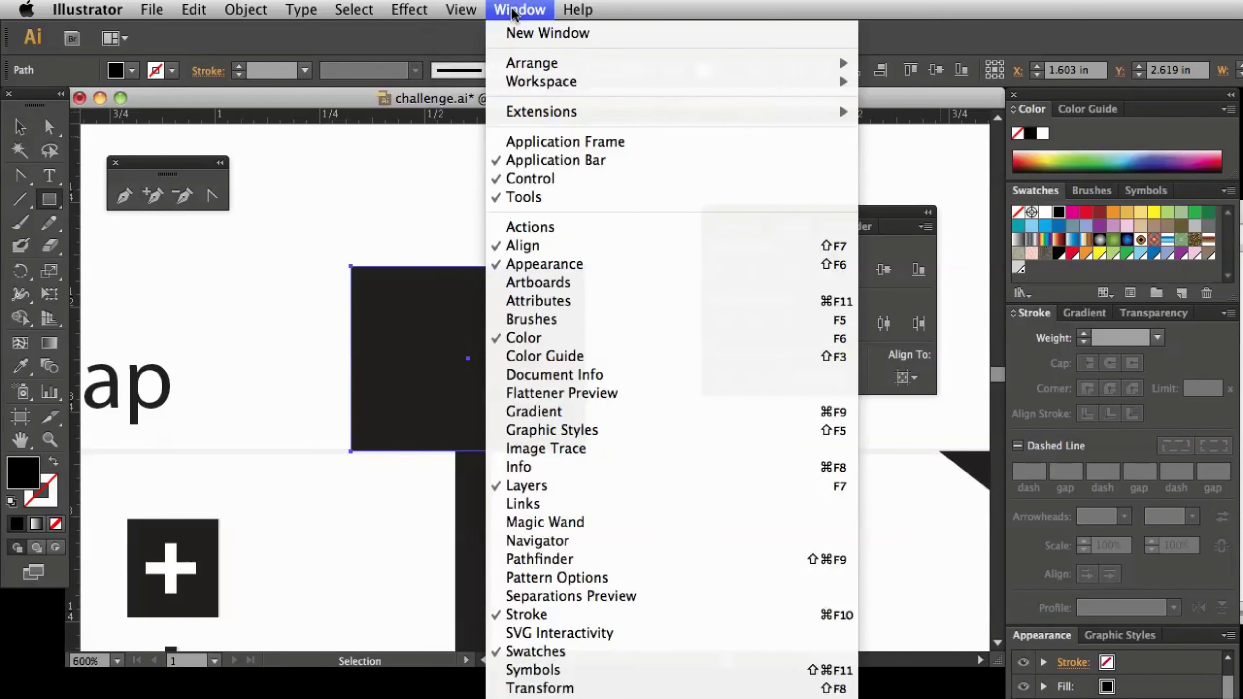
left_click(841, 215)
left_click_drag(794, 209, 788, 208)
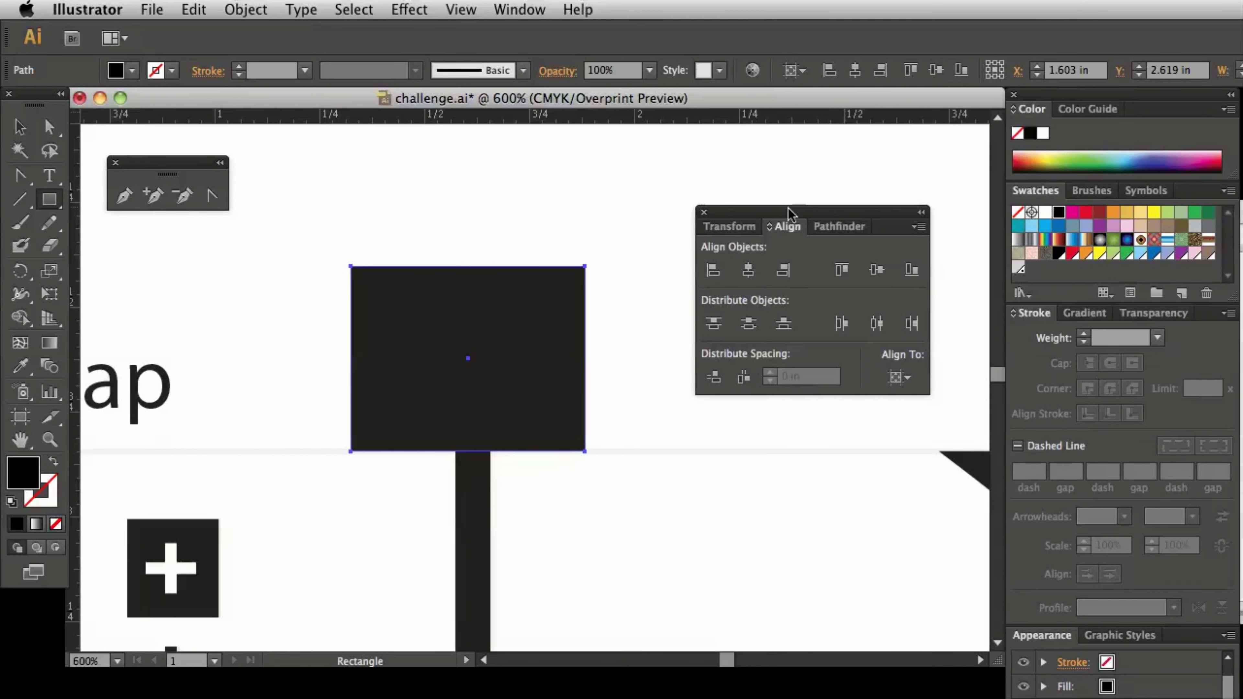
left_click(841, 226)
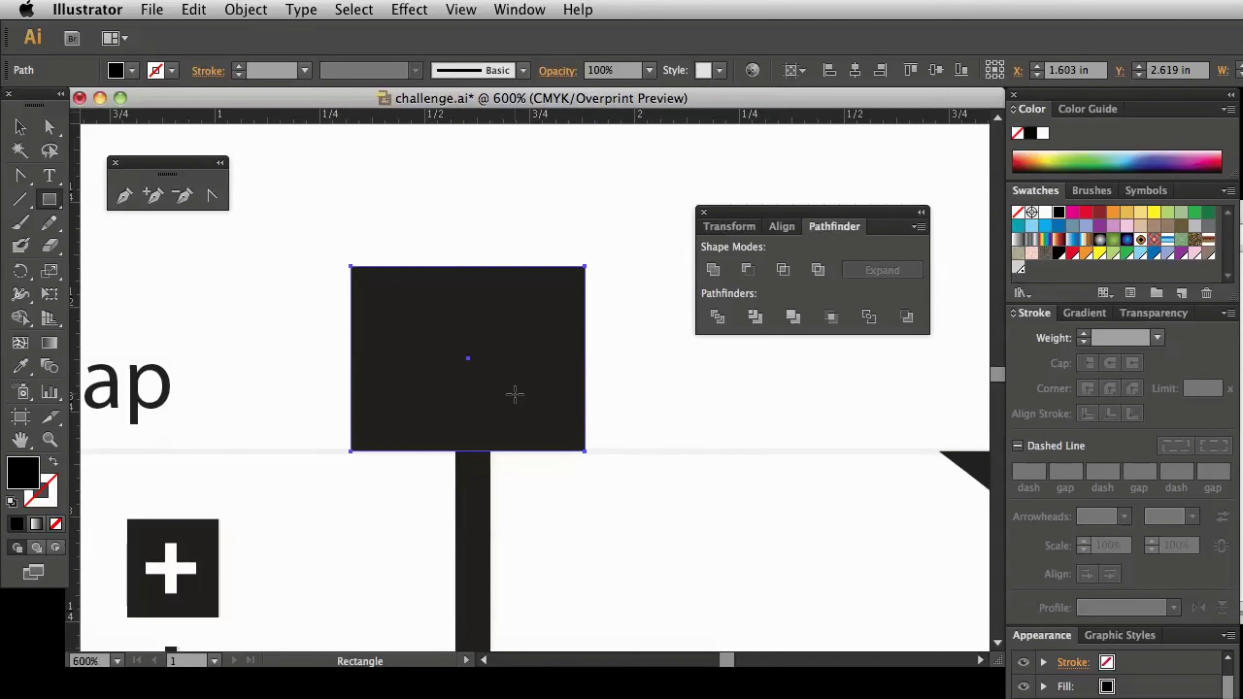
left_click(18, 126)
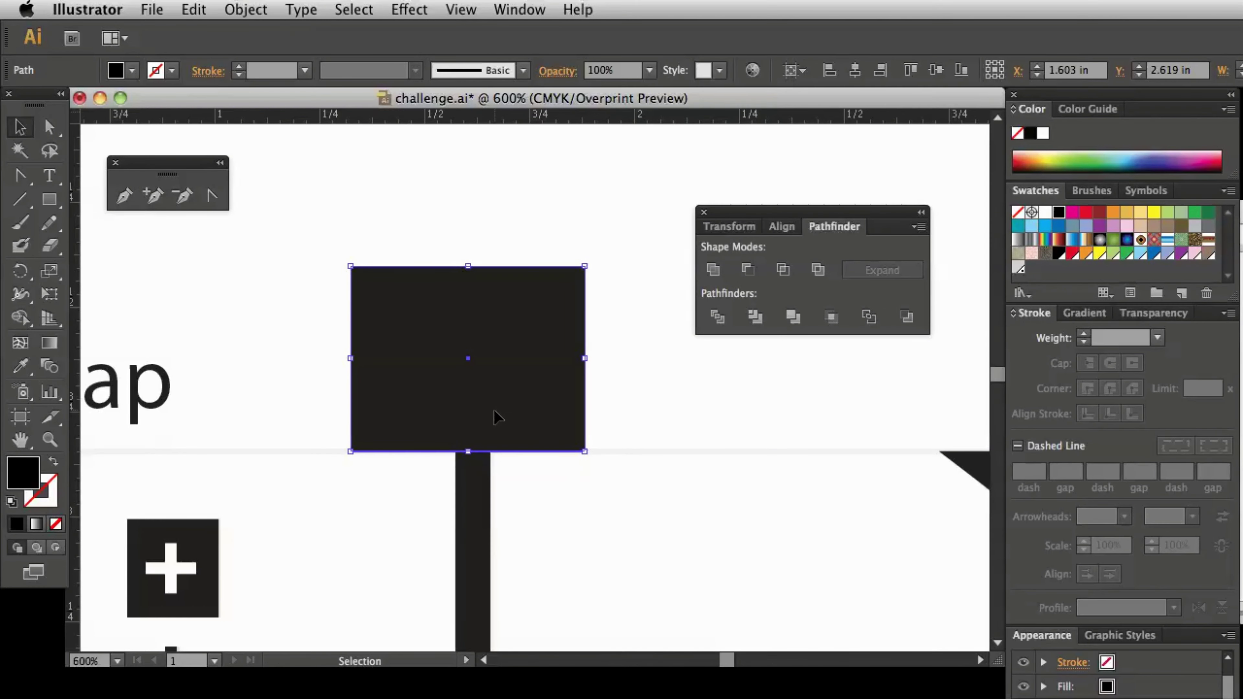
left_click(486, 539, "shift")
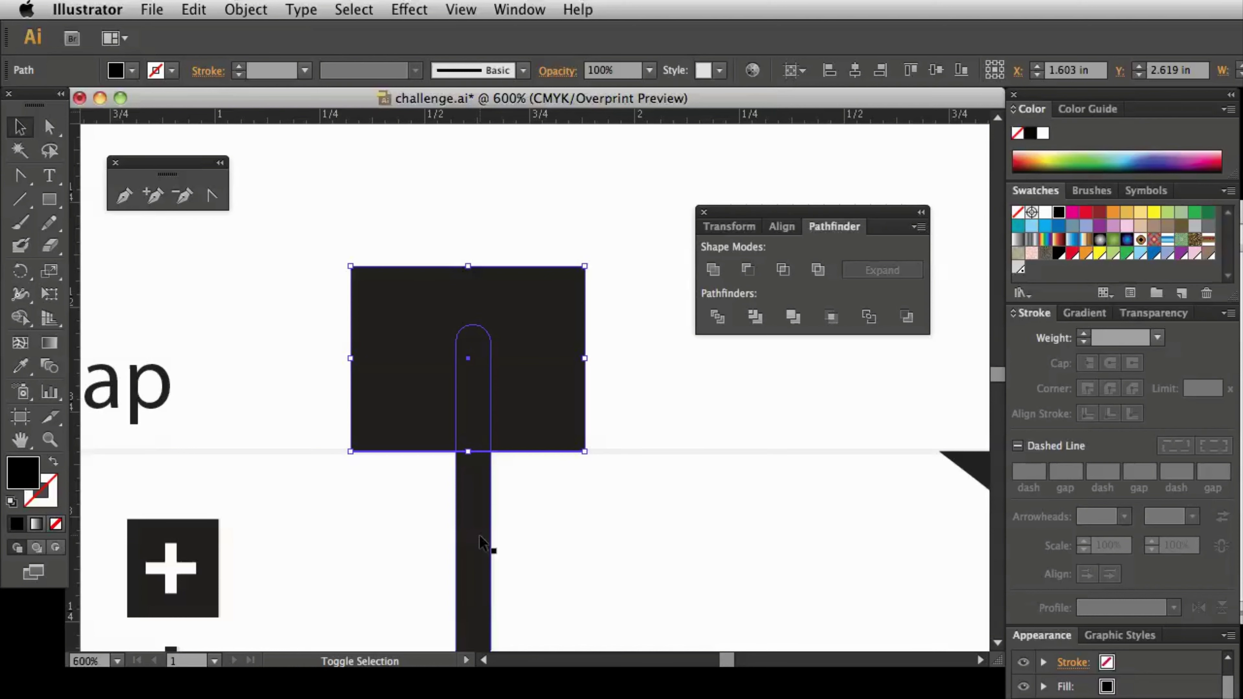
left_click(479, 541, "shift")
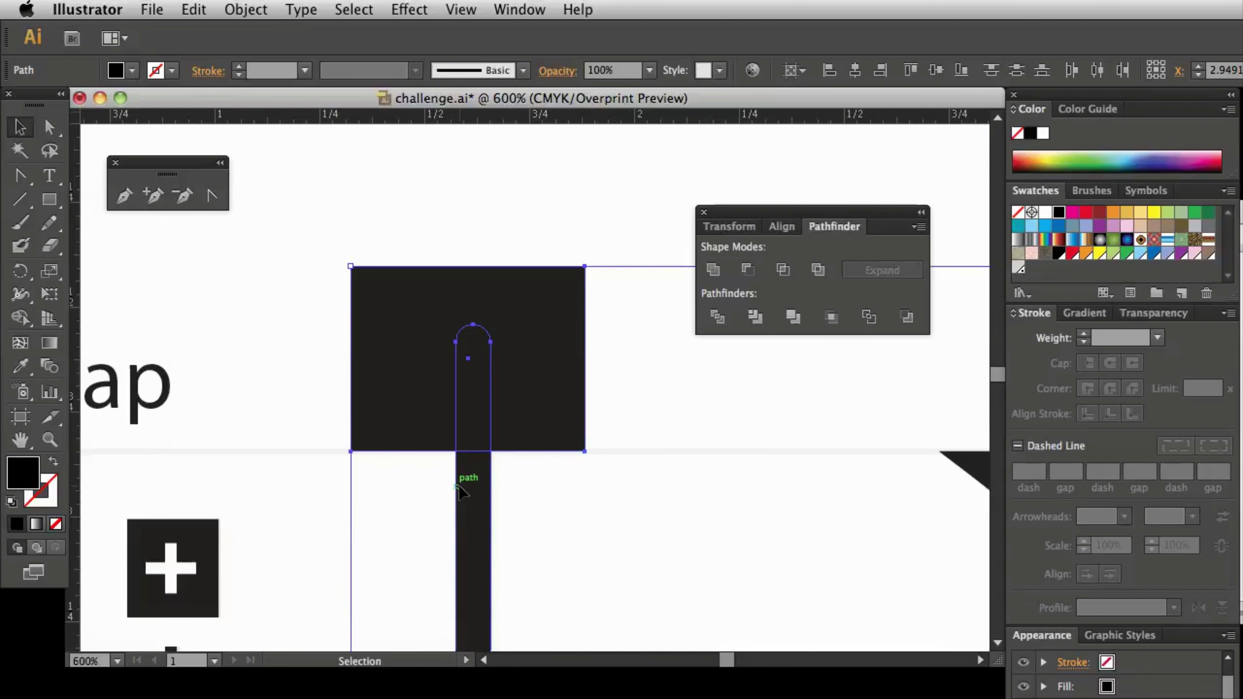
left_click(748, 276)
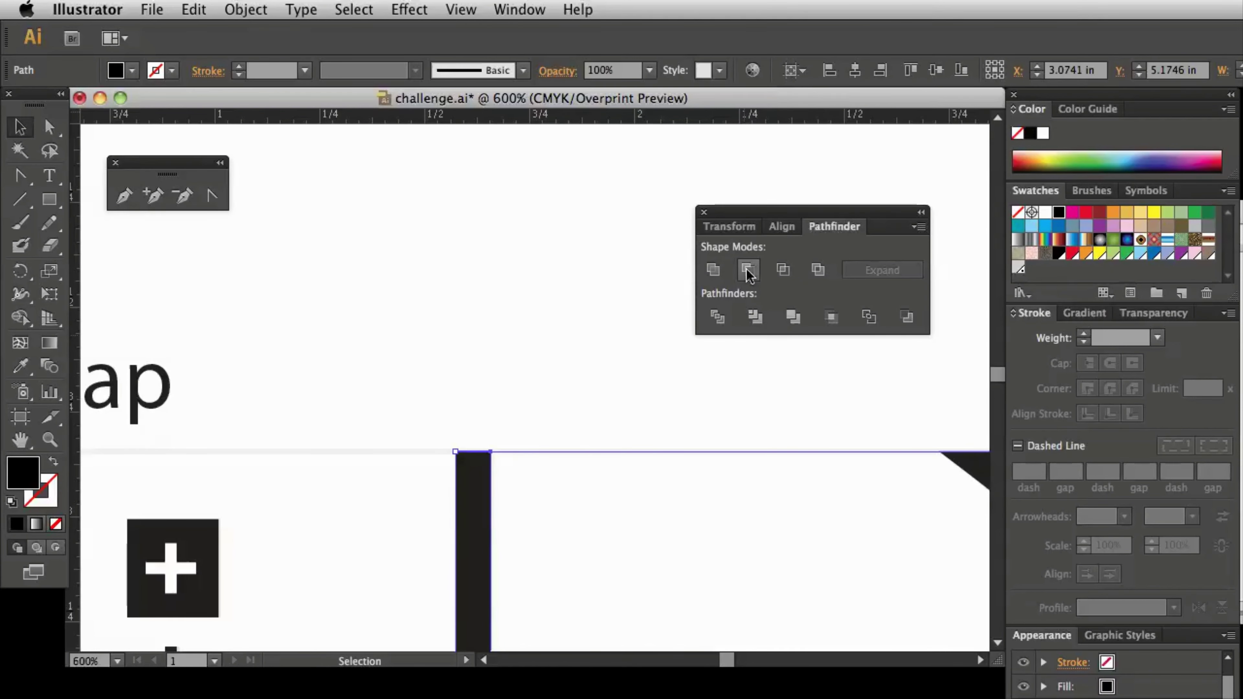
left_click(423, 209)
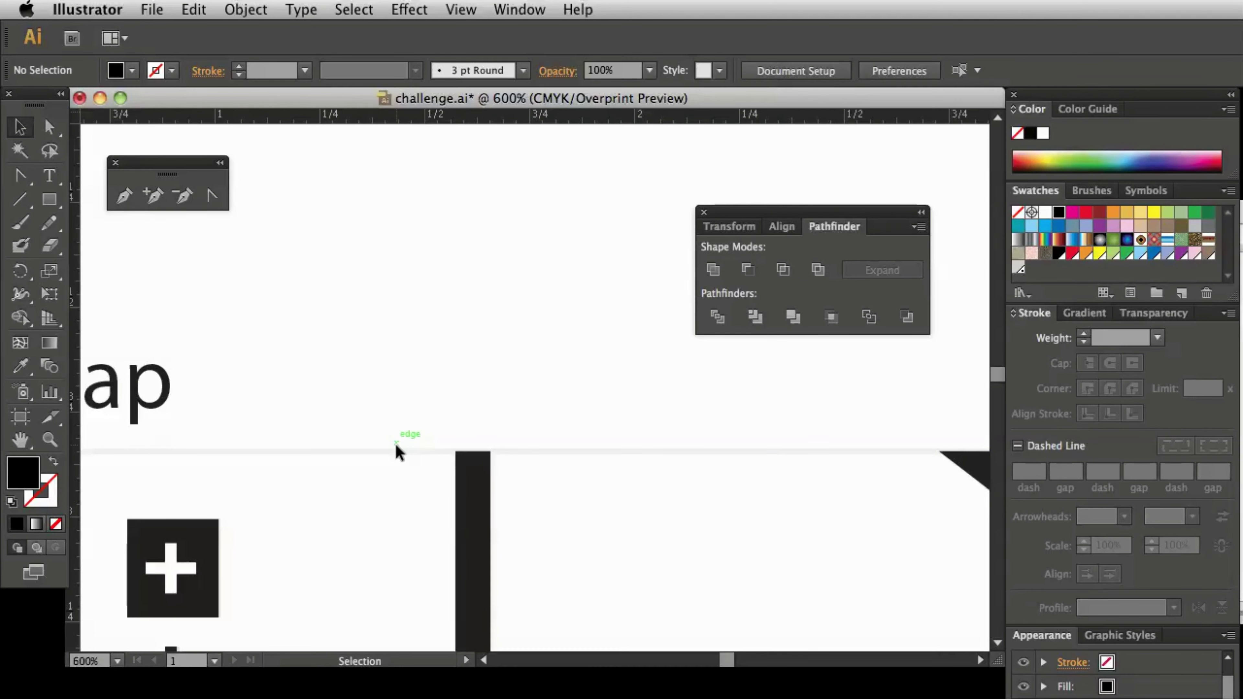